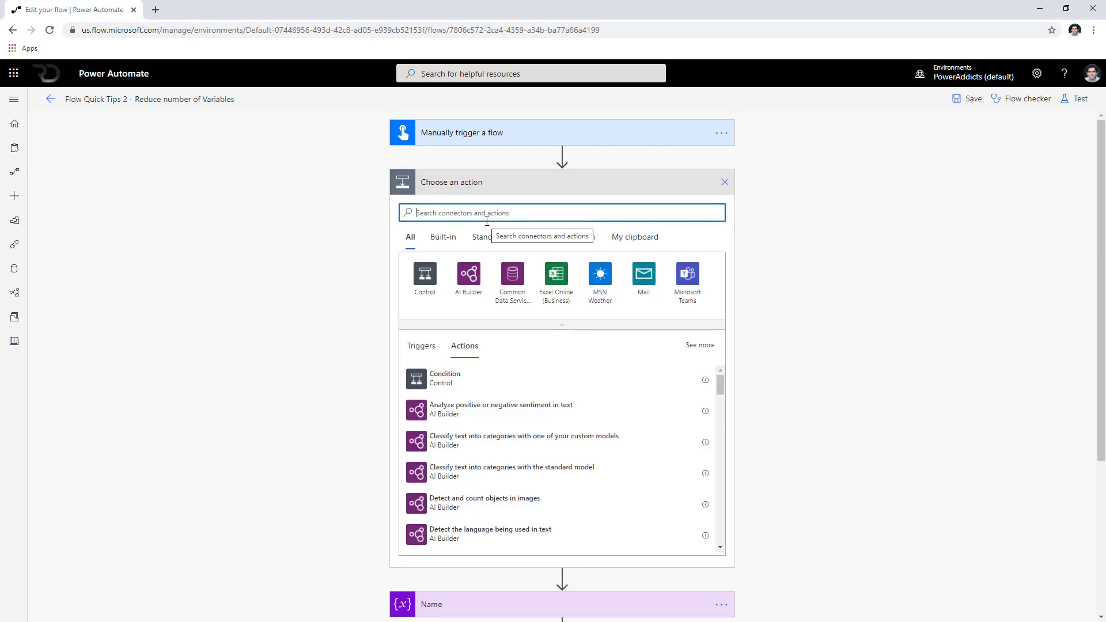
- Add an Initialize variable action below the manual trigger, name its variable vName and open the list of variable types
text(variable)
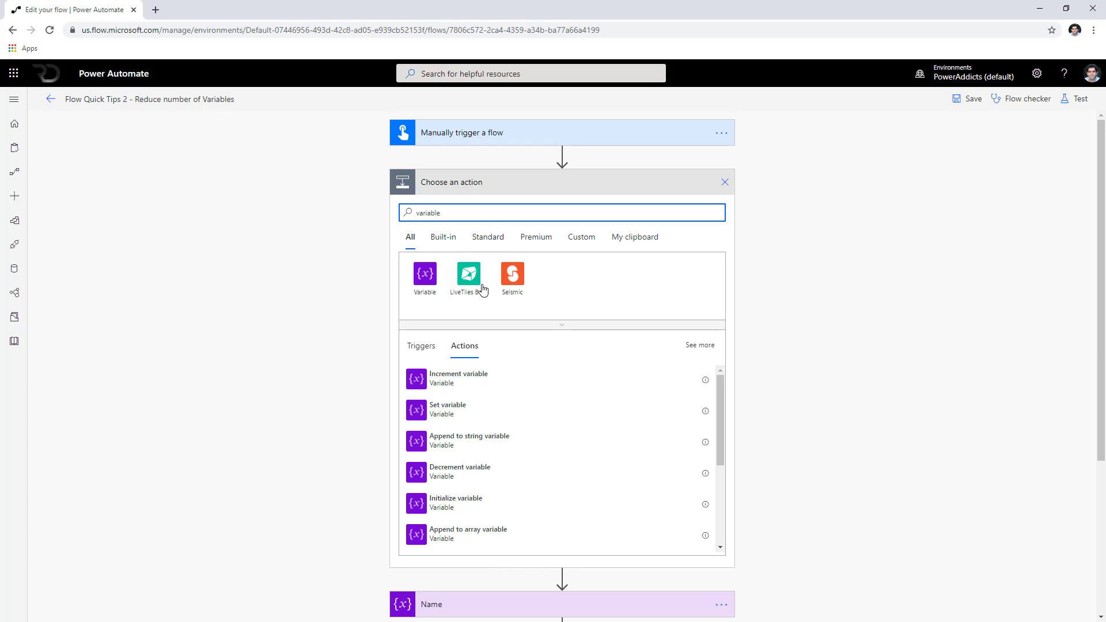
click(432, 277)
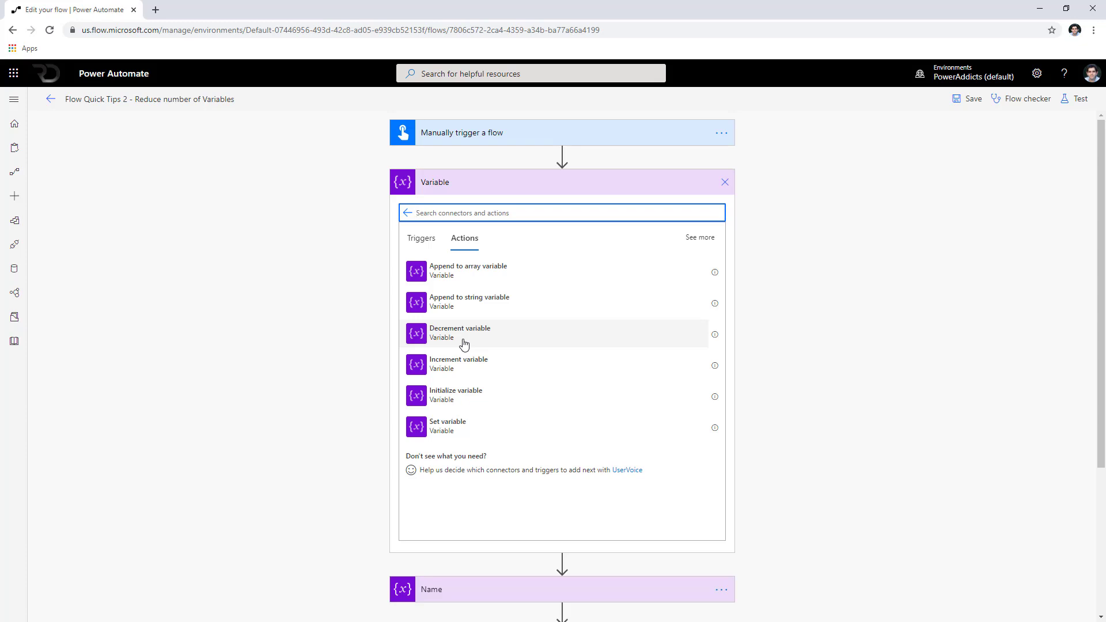
click(455, 395)
click(512, 209)
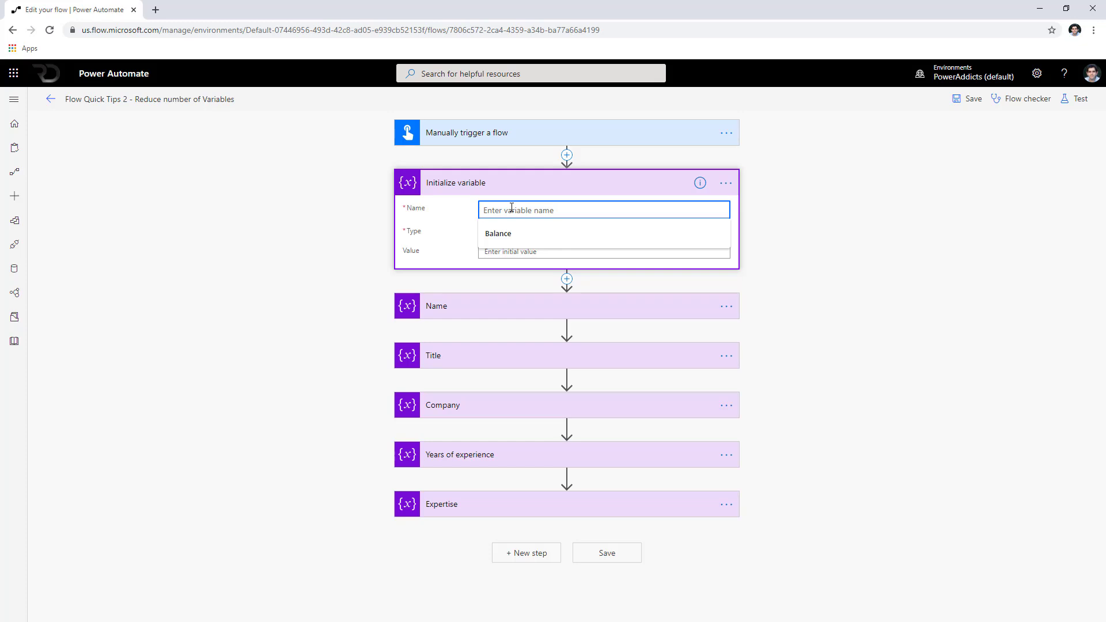
text(val)
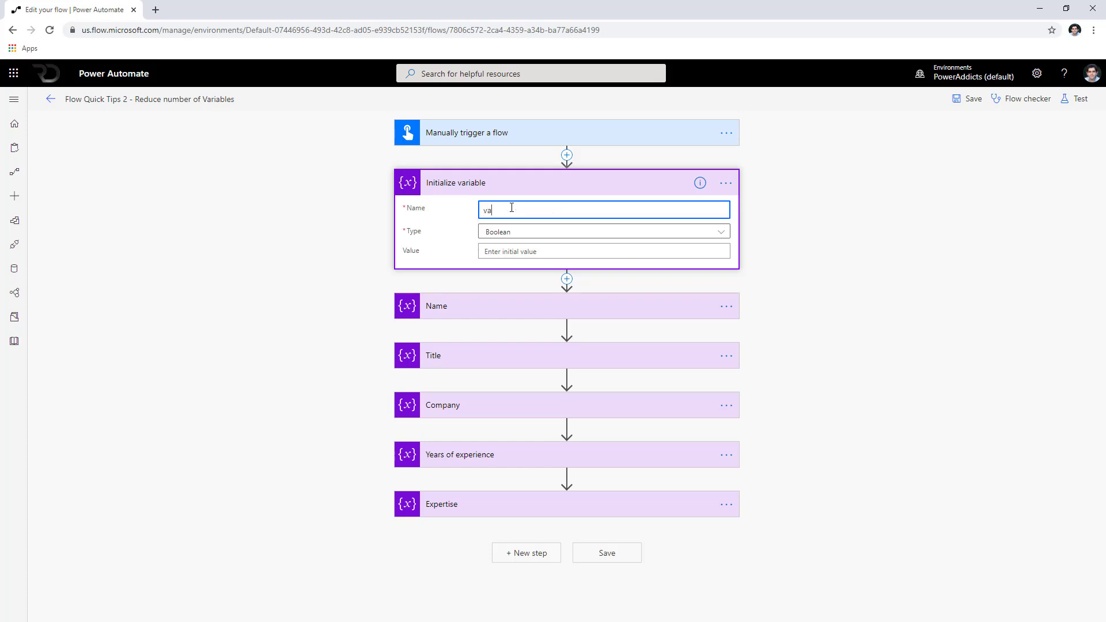
key(BackSpace)
key(BackSpace)
text(Name)
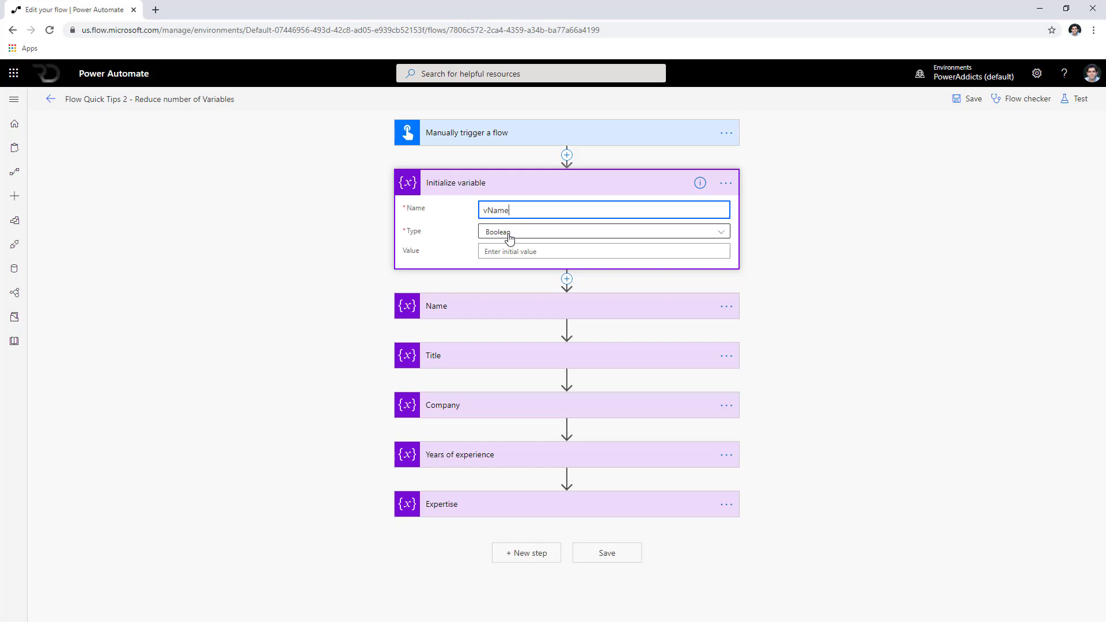
click(510, 233)
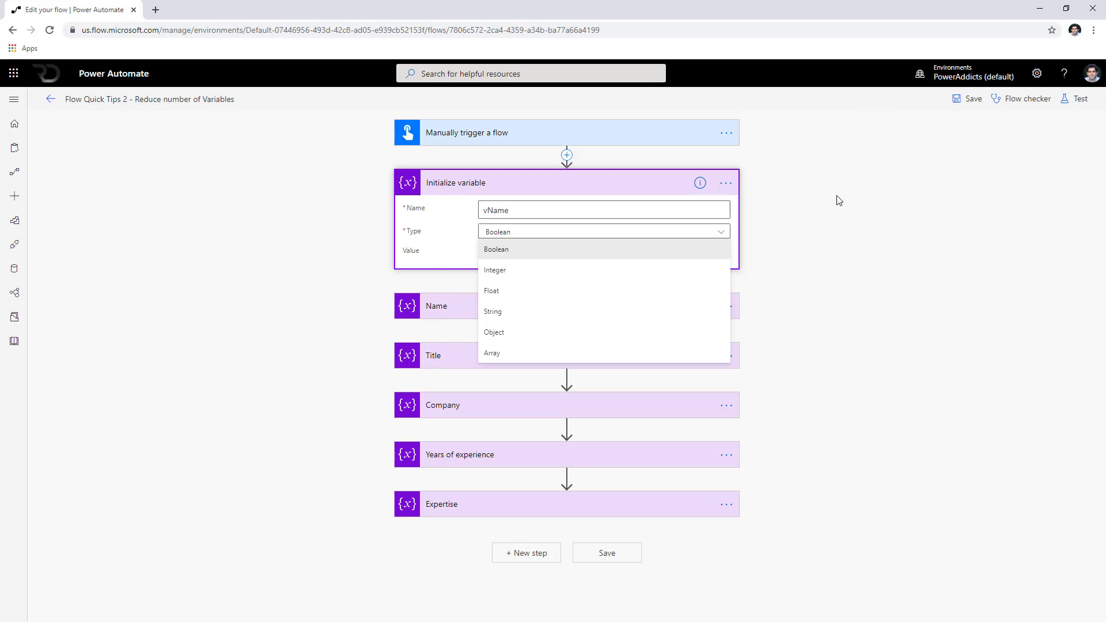
click(564, 282)
click(567, 277)
click(564, 302)
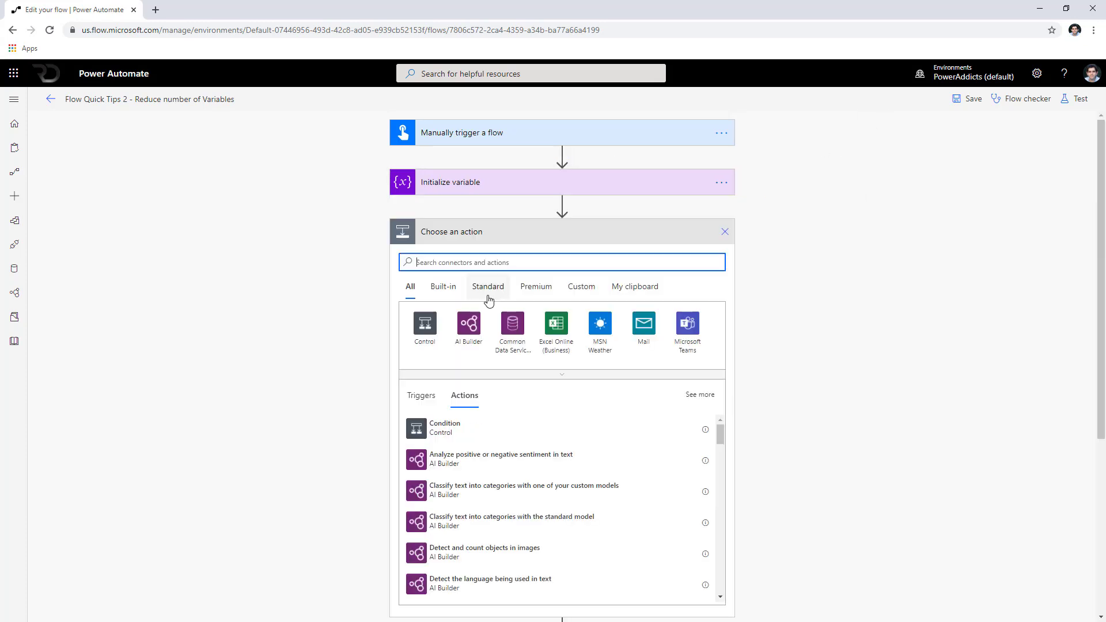
click(471, 328)
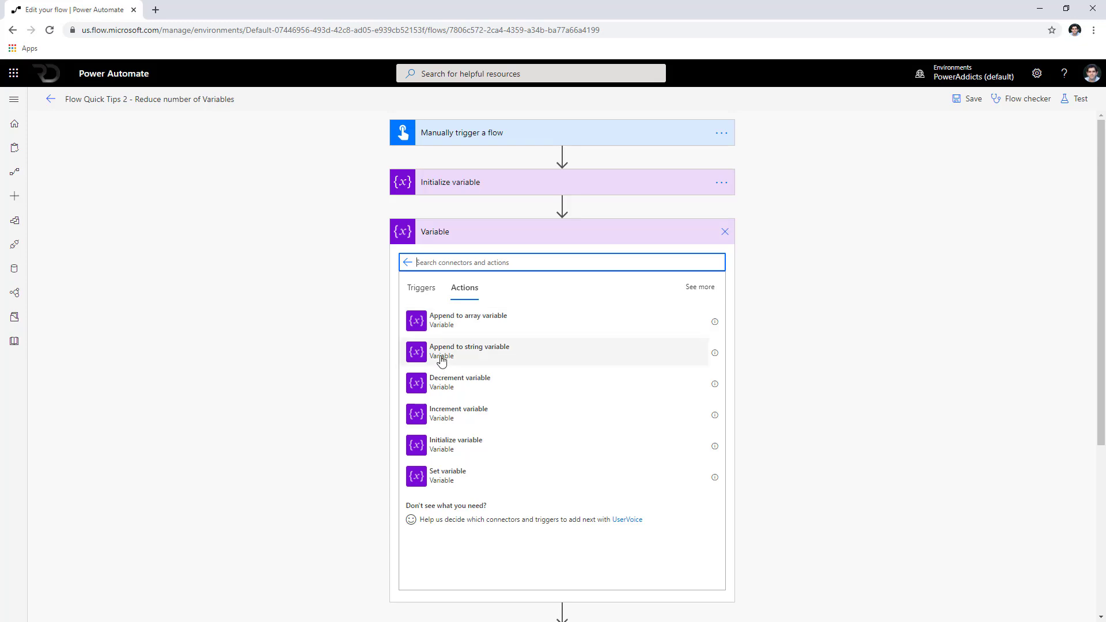
click(713, 358)
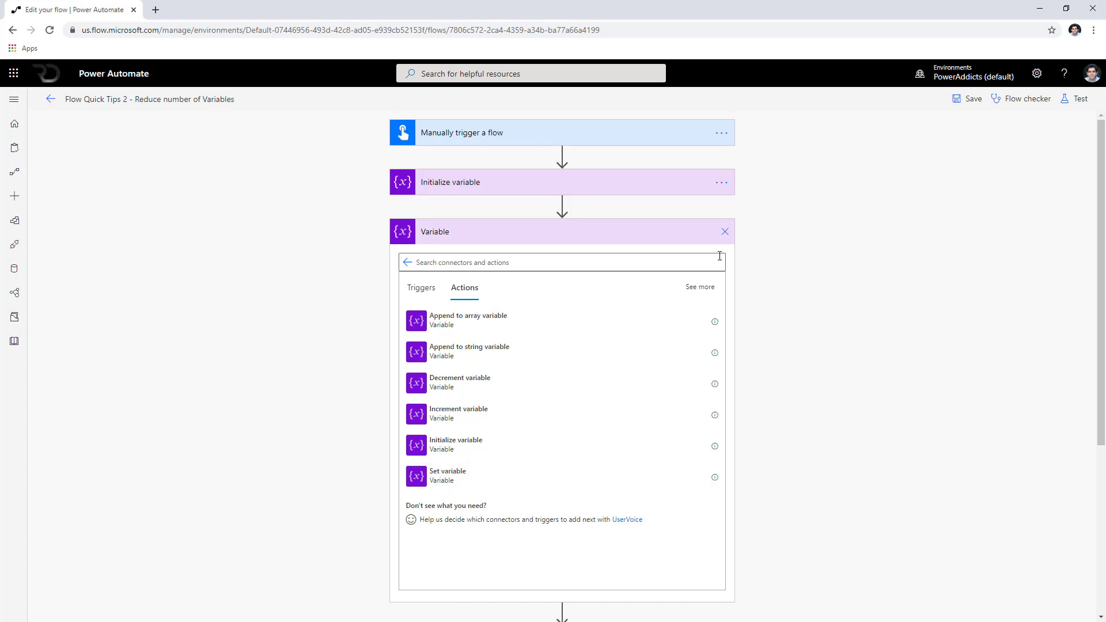
click(726, 236)
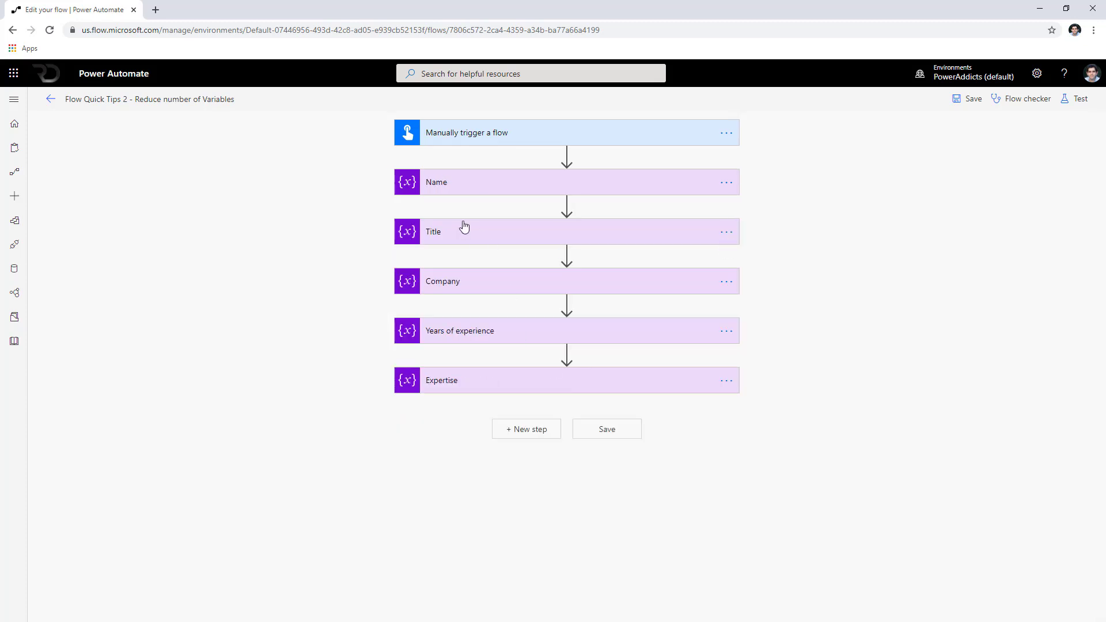
- Examine the variable name, type and value in the Name, Title, Company, Years of experience and Expertise actions, and collapse them again
click(456, 186)
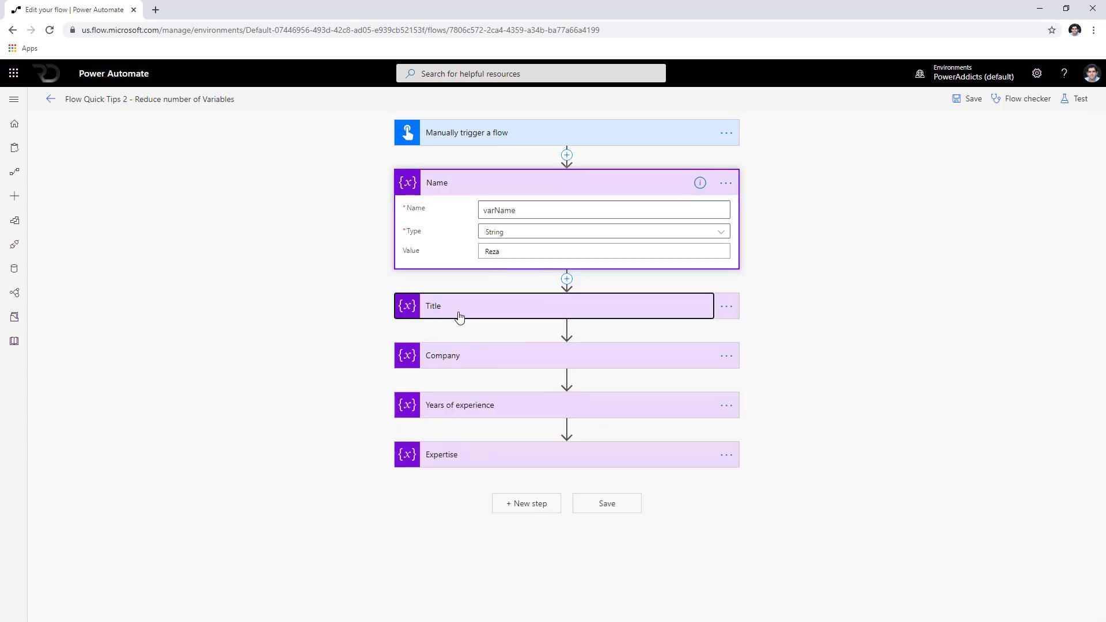
click(457, 311)
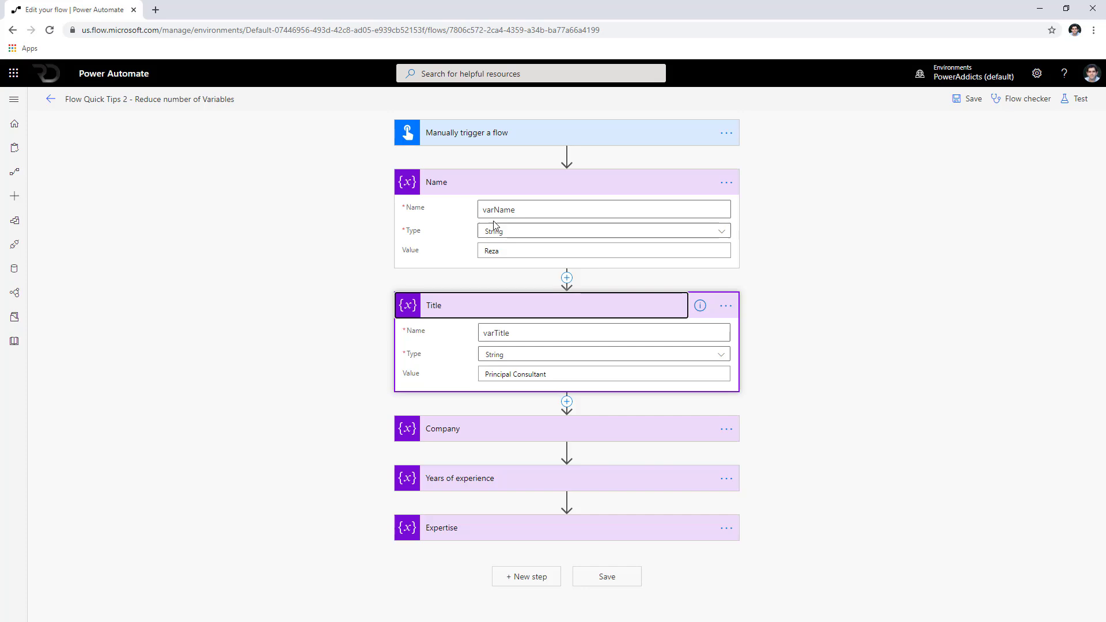
click(469, 429)
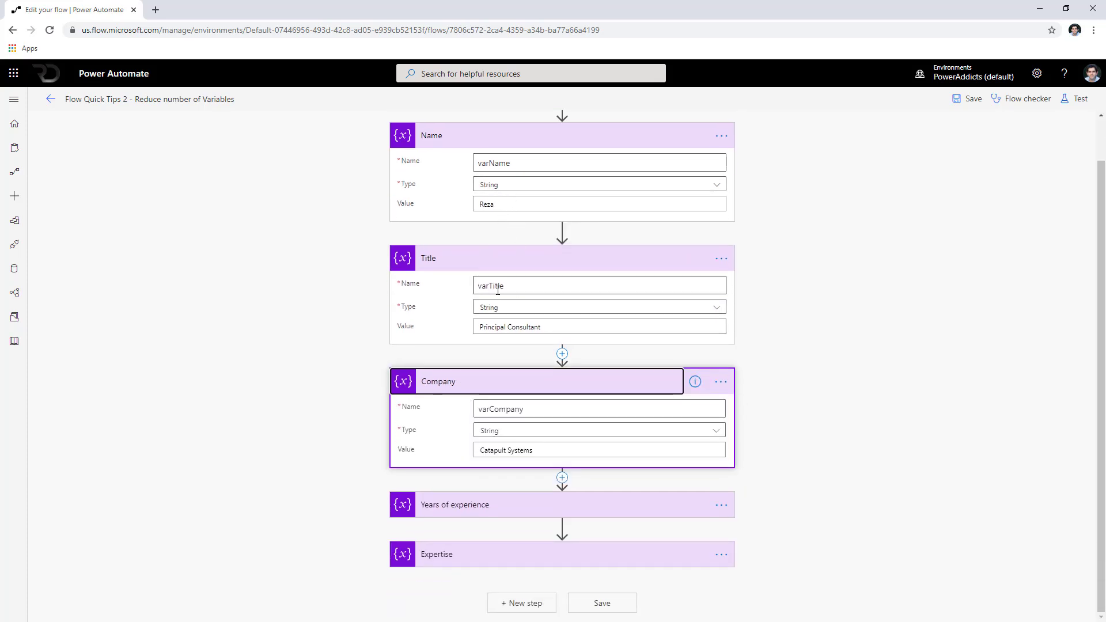
click(468, 504)
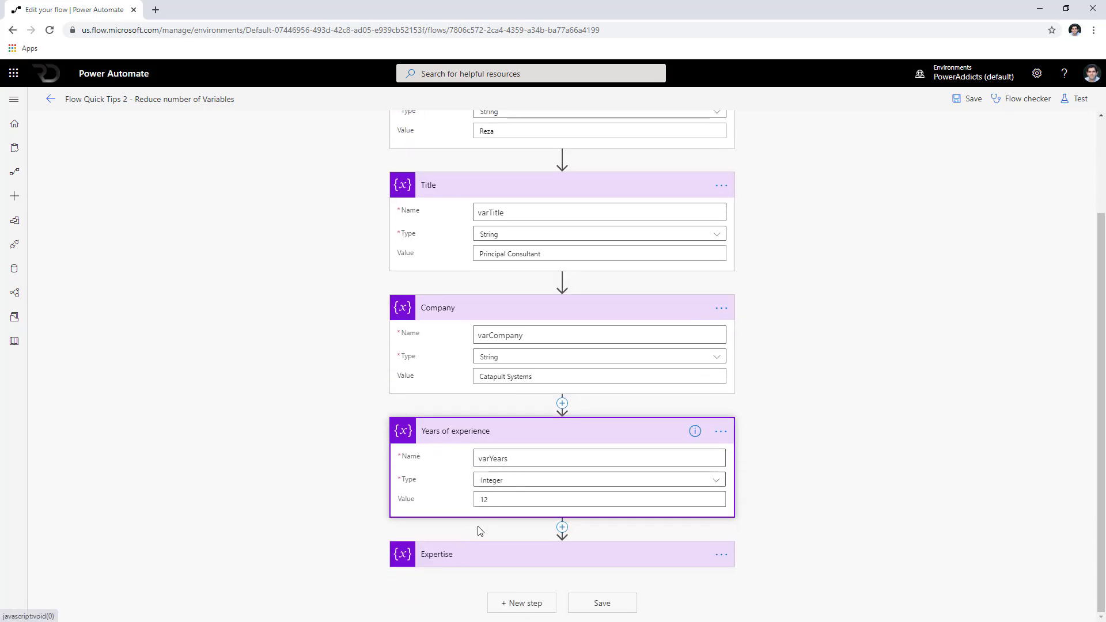
click(461, 560)
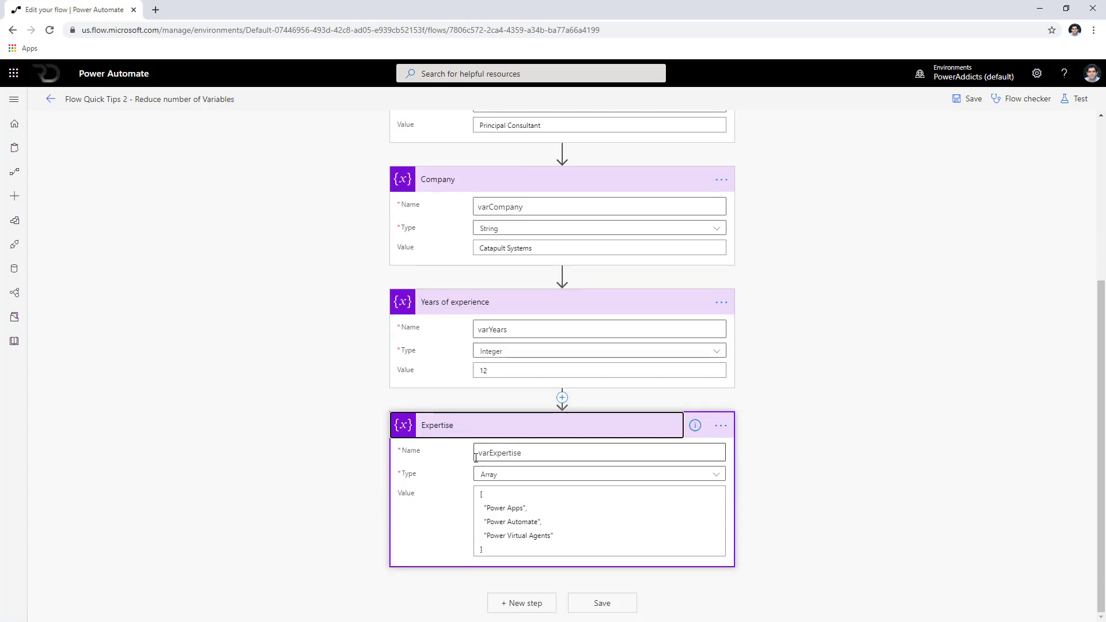
scroll(489, 432, up, 5)
click(443, 187)
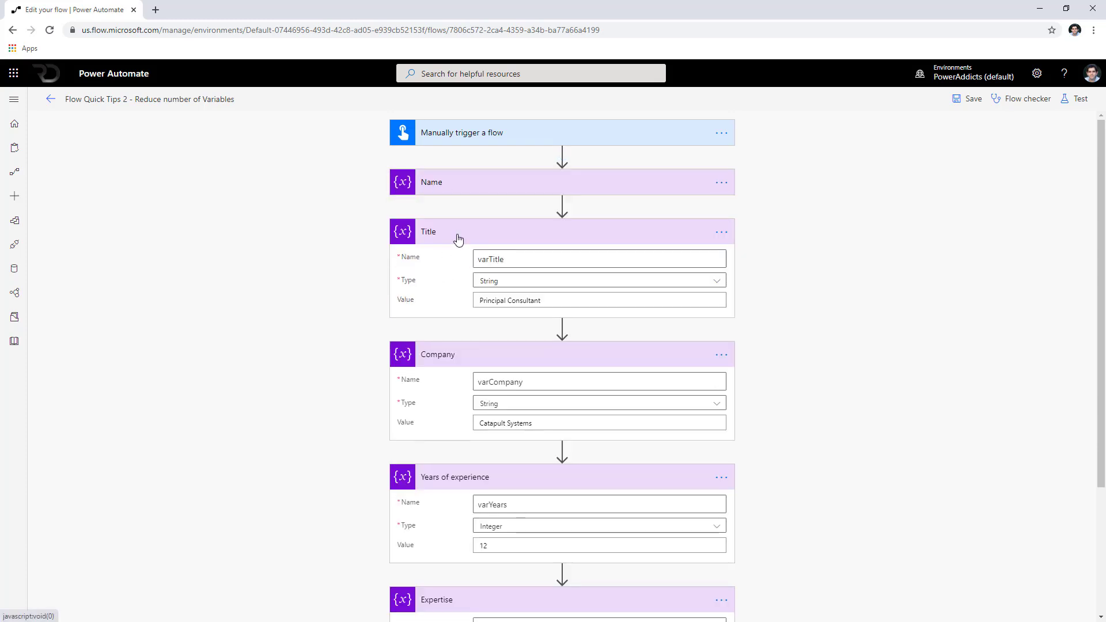
click(458, 236)
click(468, 282)
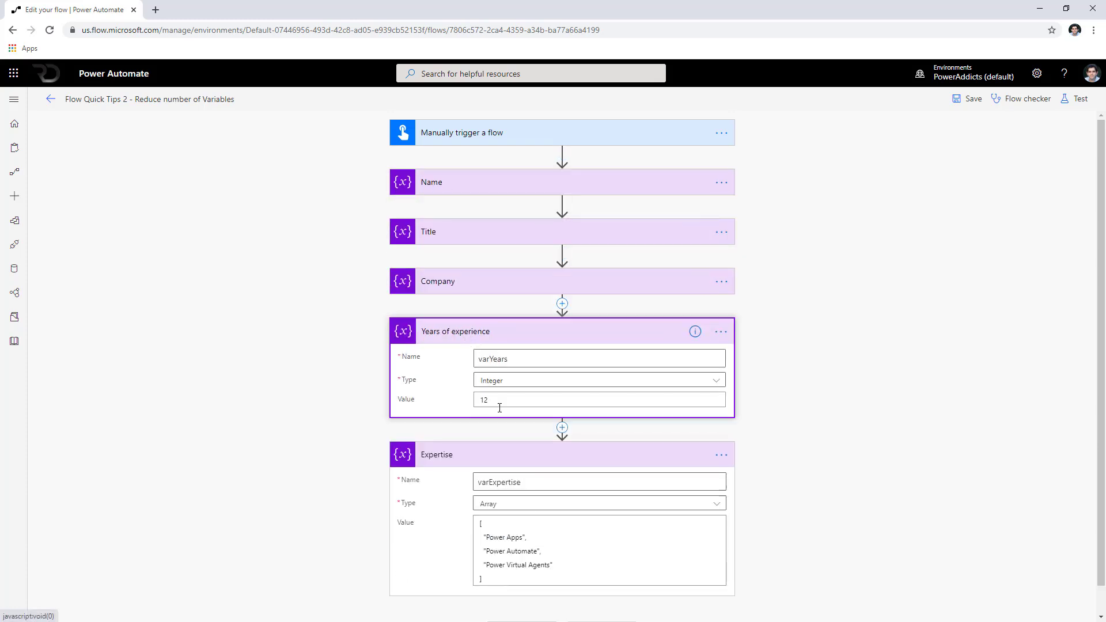
click(461, 332)
click(464, 383)
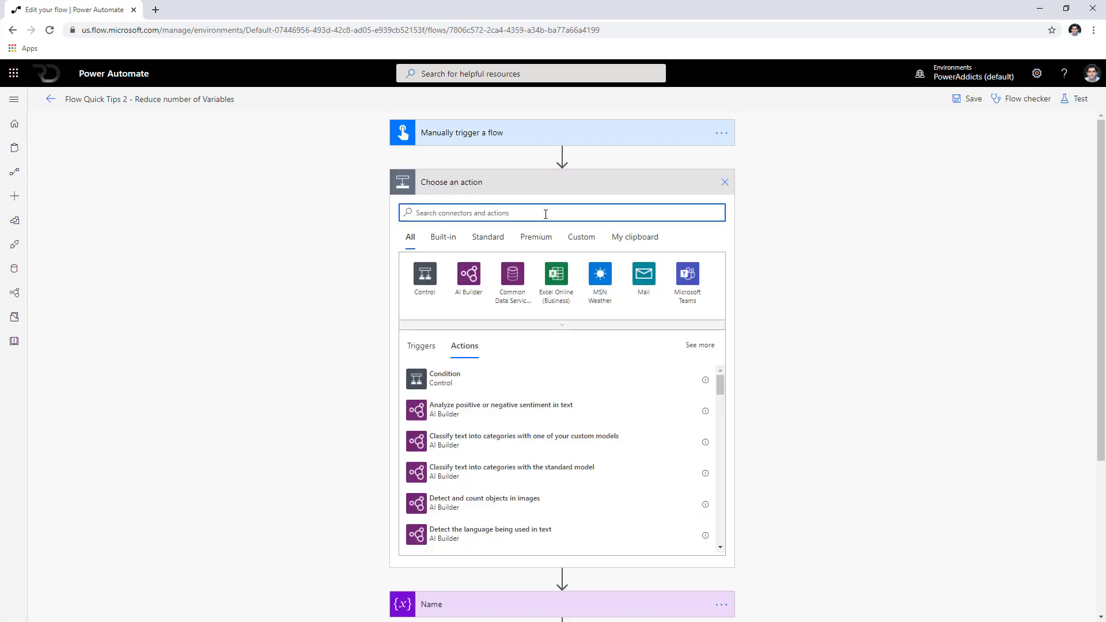
- Add a Scope action below the manual trigger and try to move the Name variable action into it
text(scope)
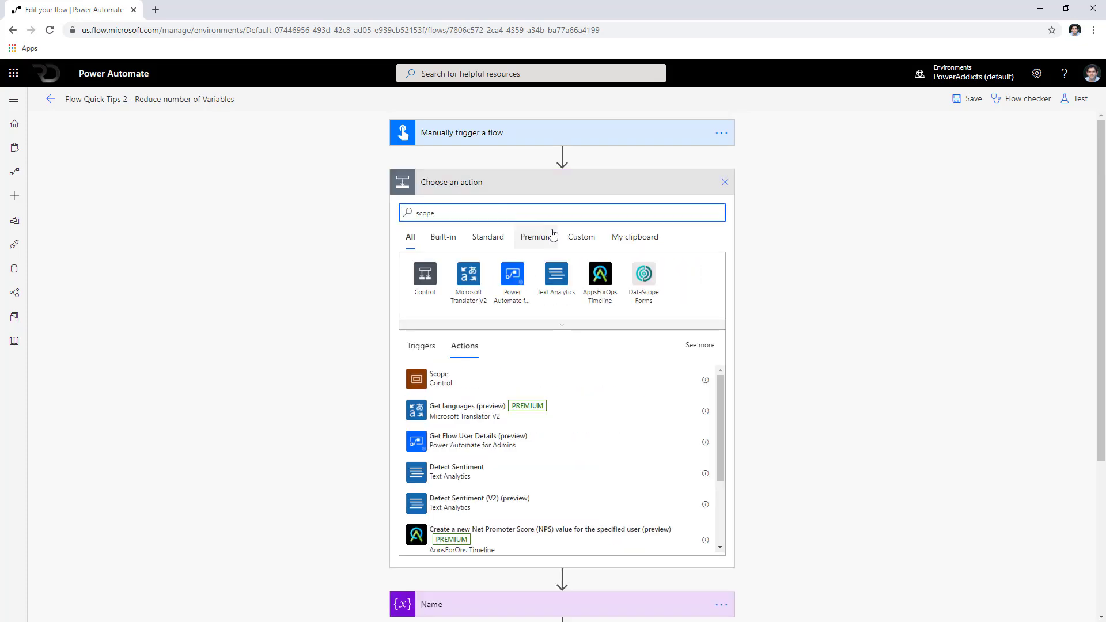
click(467, 383)
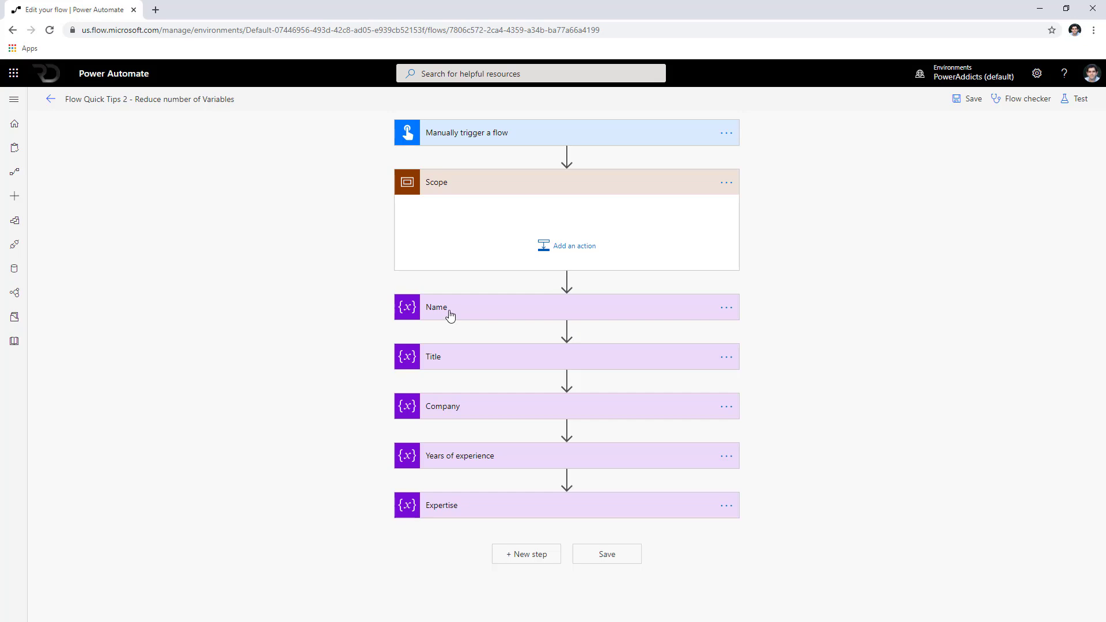
drag(450, 315, 469, 220)
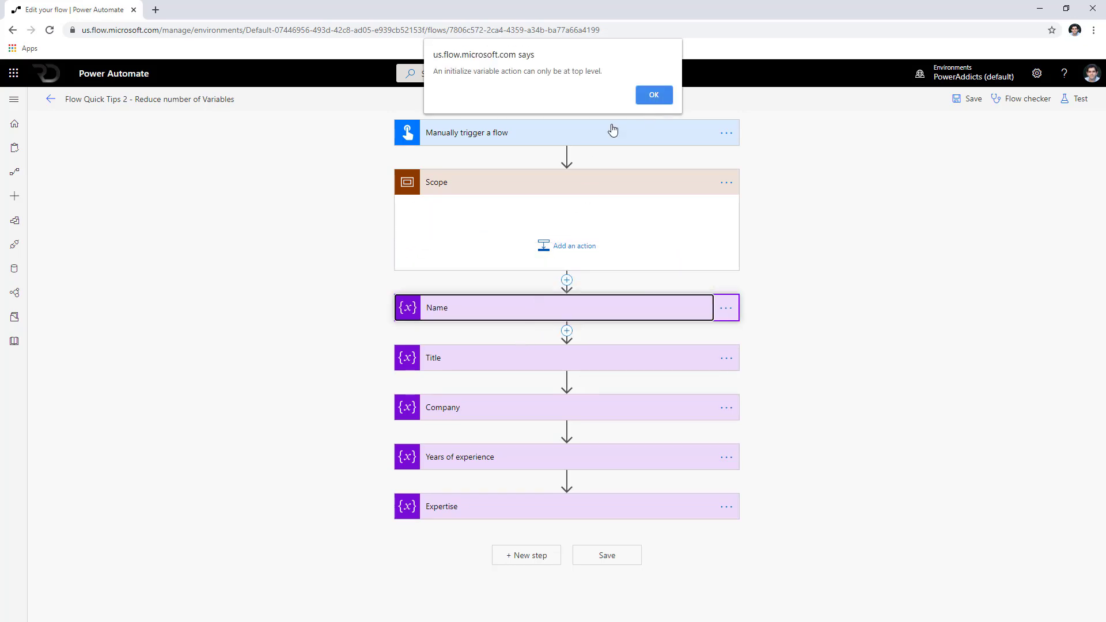
click(654, 96)
- Delete the empty Scope action from the flow
click(723, 182)
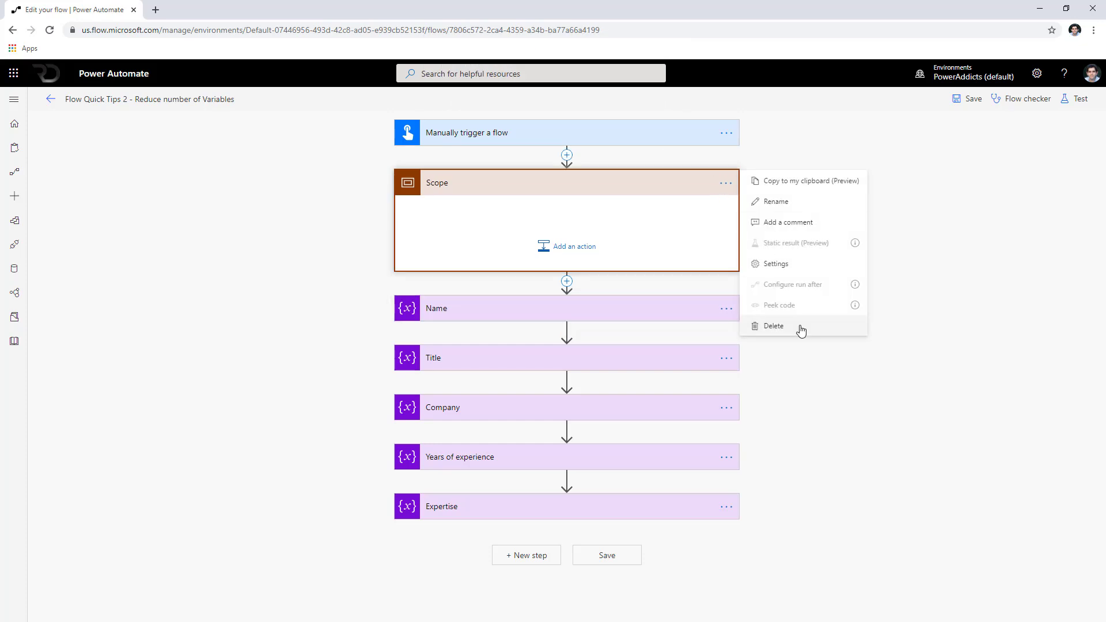
click(710, 324)
click(568, 371)
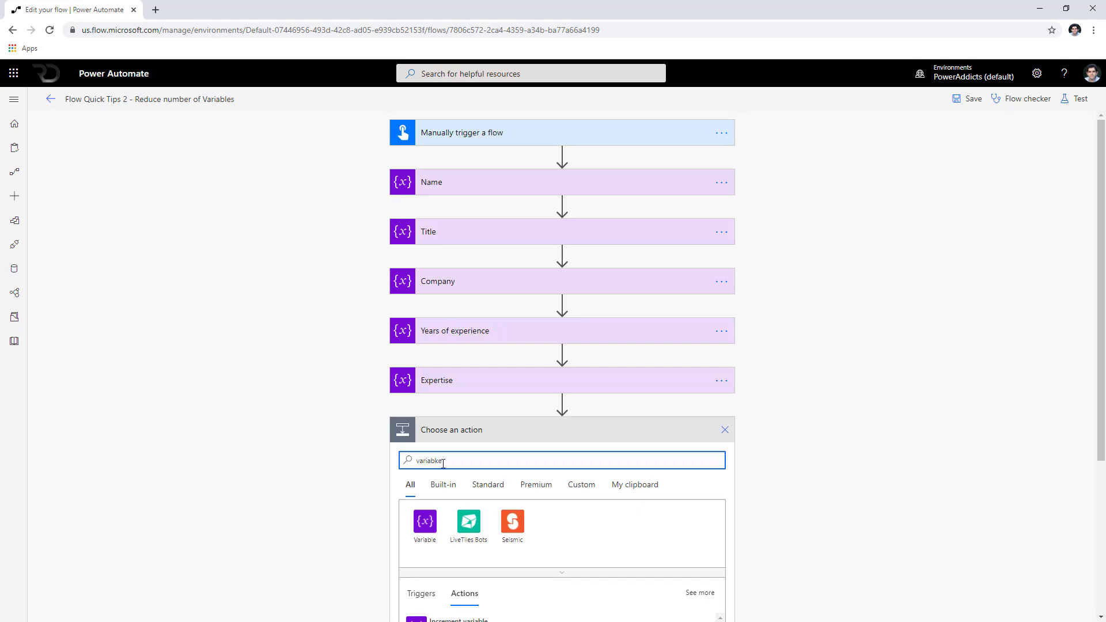
- Add an Initialize variable action after Expertise, with the variable name varProfile and the type Object
scroll(451, 478, down, 4)
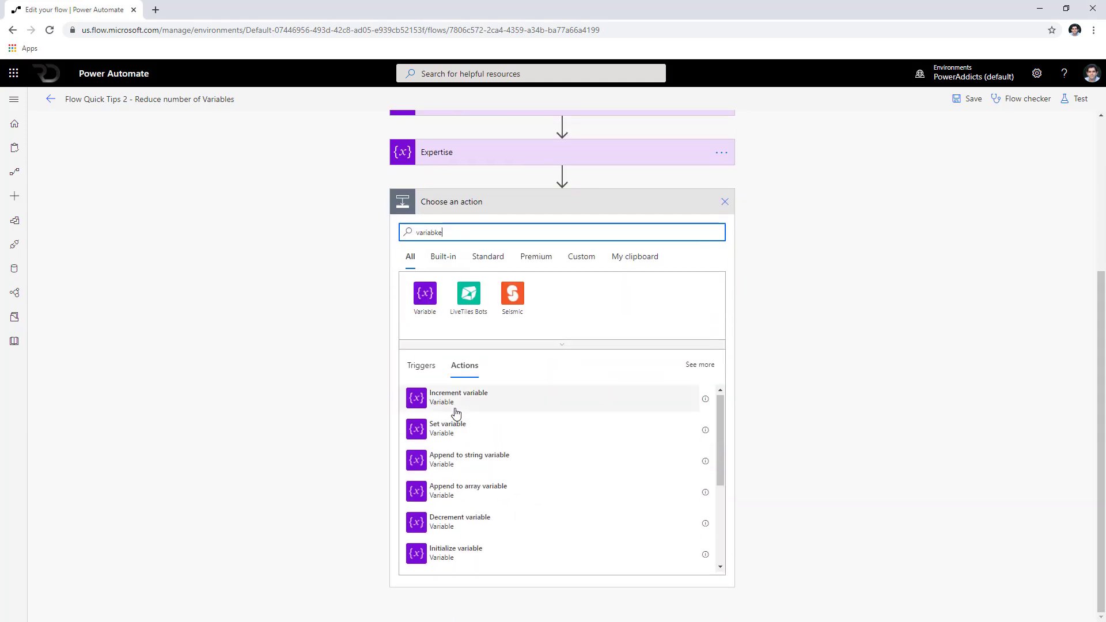
click(468, 552)
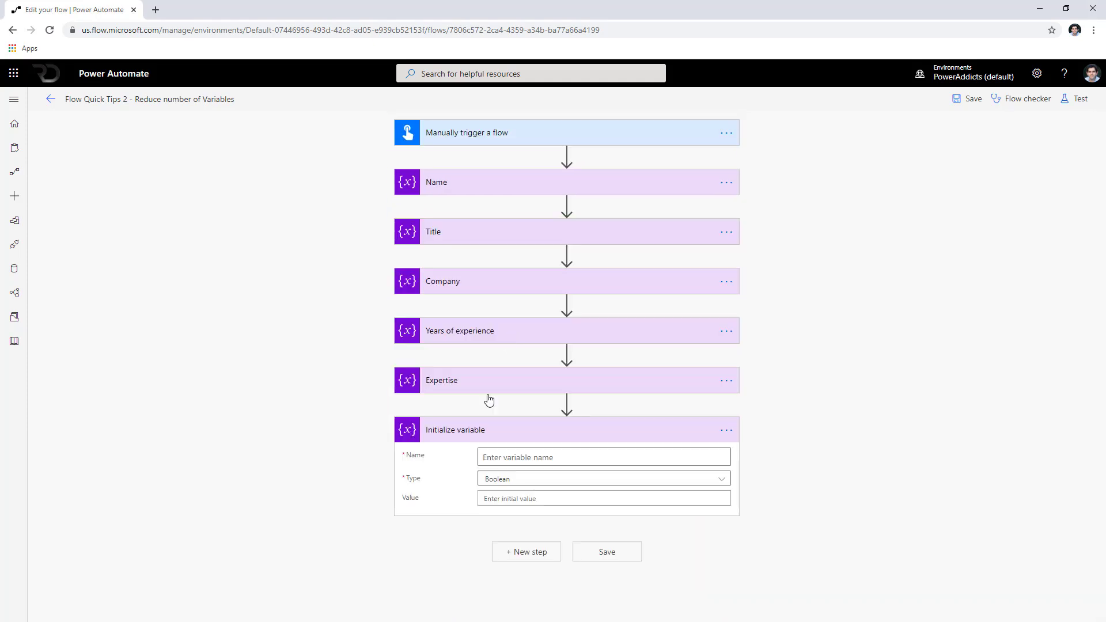
click(507, 458)
text(var)
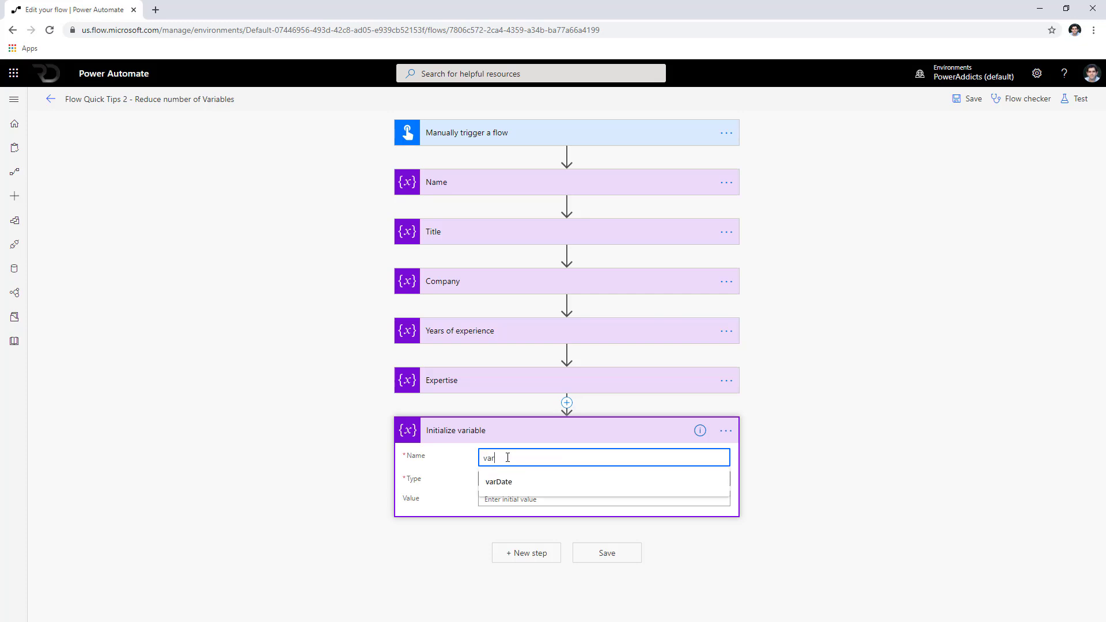
text(Profile)
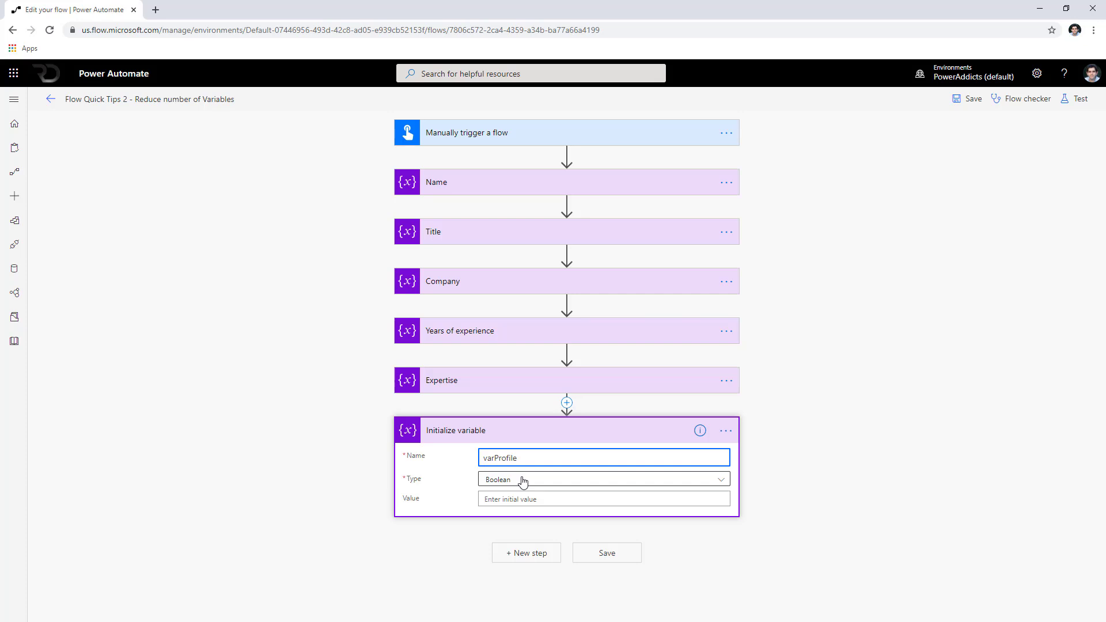
click(523, 482)
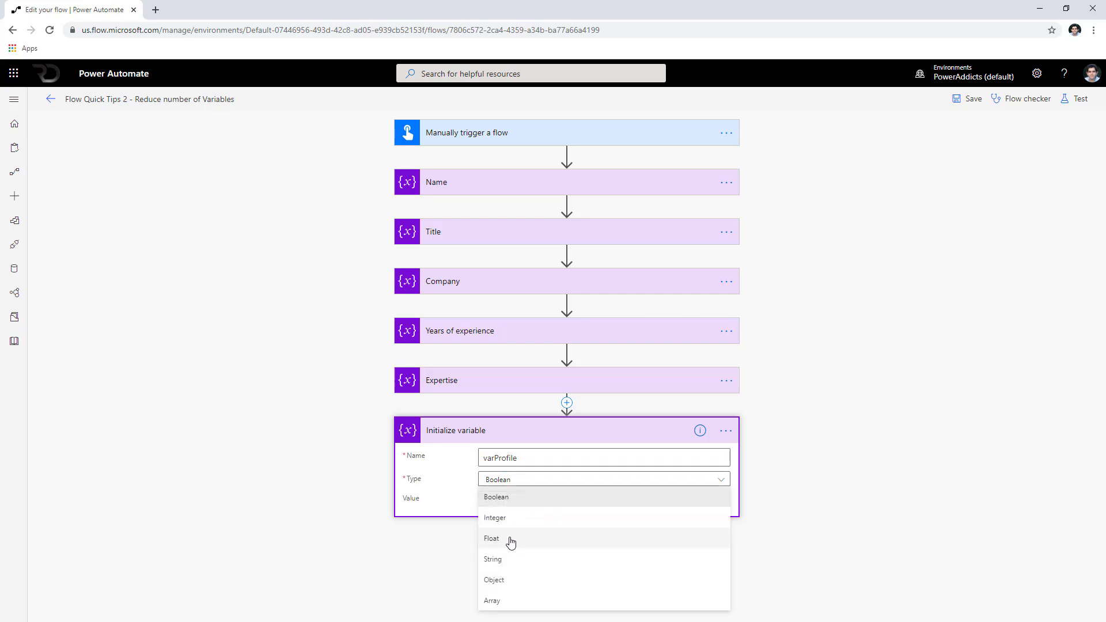
click(506, 580)
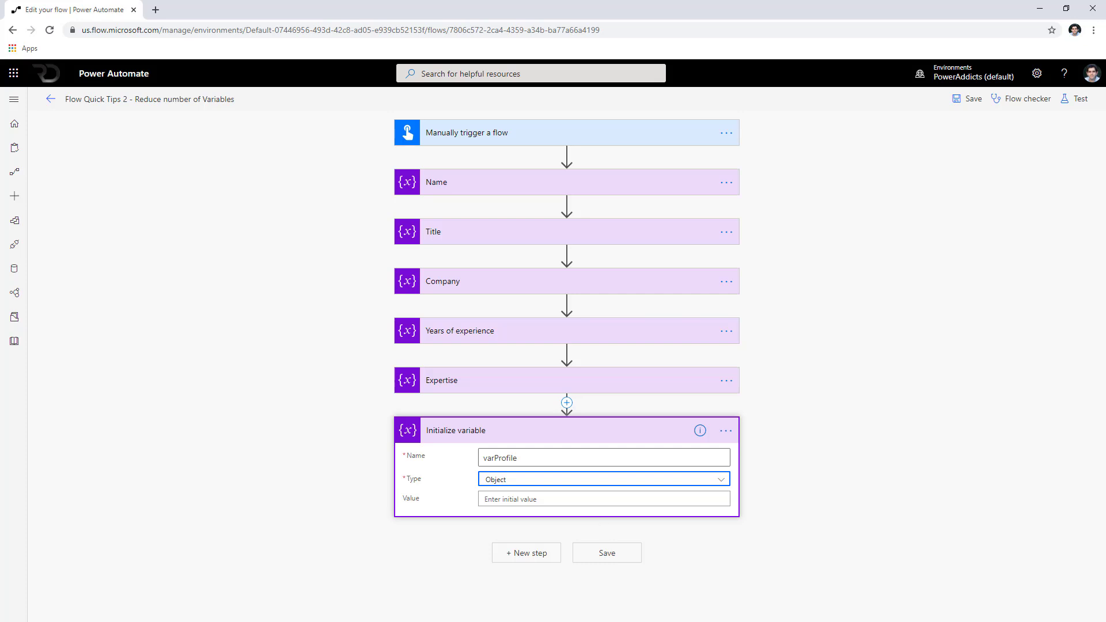
- Enter varProfile's value as a JSON object with vName, vTitle "Principal Consultant", vCompany "Catapult Systems", vYearsofExperience 12 and vExpertise array Power Apps, Power Automate, Power Virtual Agents
click(517, 499)
text({   "vName": "Reza",   "vTitle": "Principal Consultant",   "vCompany": "Catapult Systems",   "vYearsofExperience": 12,   "vExpertise": [     "Power Apps",     "Power Automate",     "Power Virtual Agents"   ] })
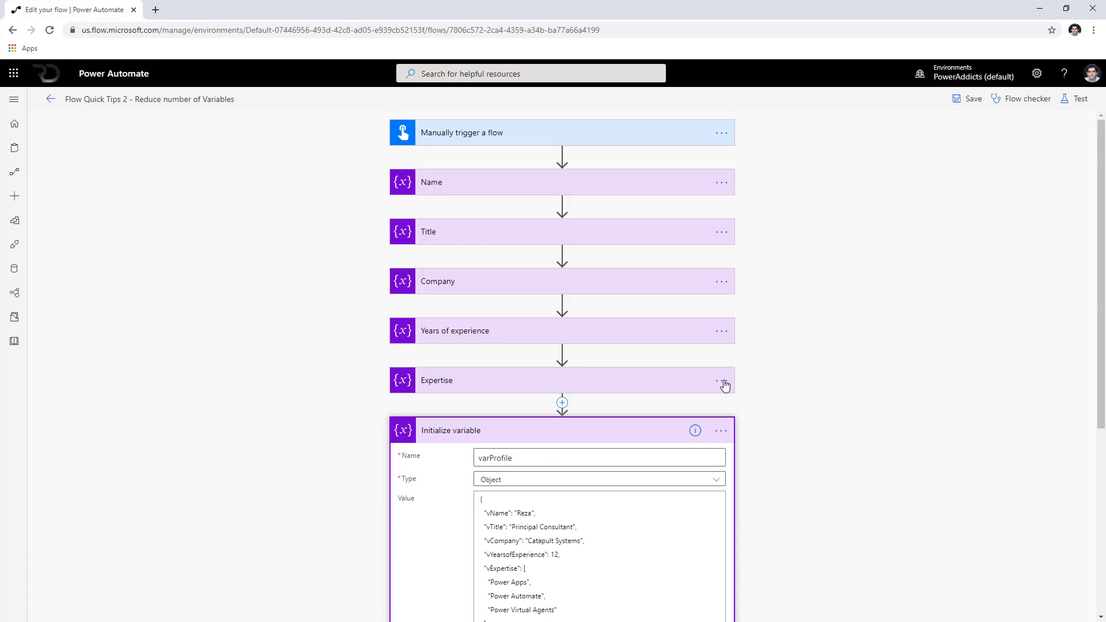
scroll(724, 386, down, 4)
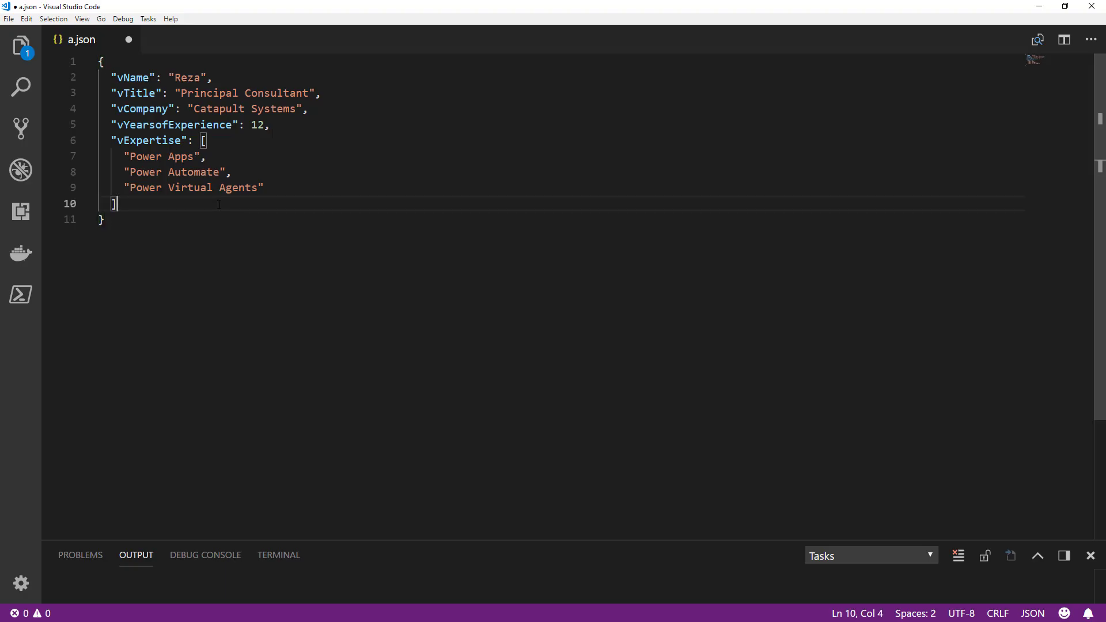
- Examine the key-value pairs in a.json, from vName through the items of the vExpertise array
click(99, 61)
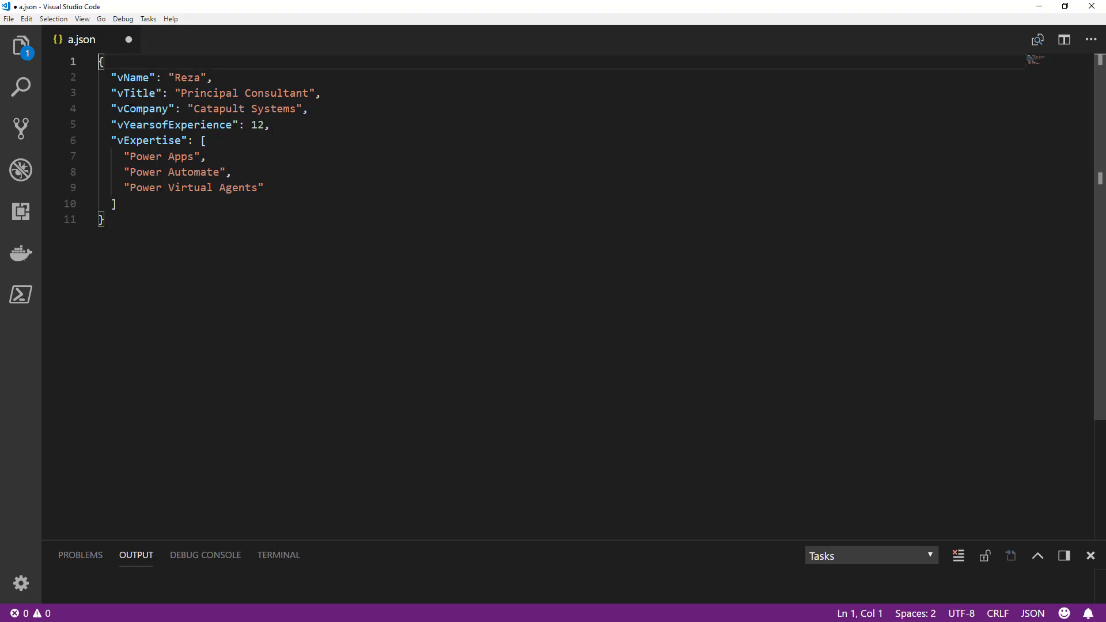
double_click(127, 77)
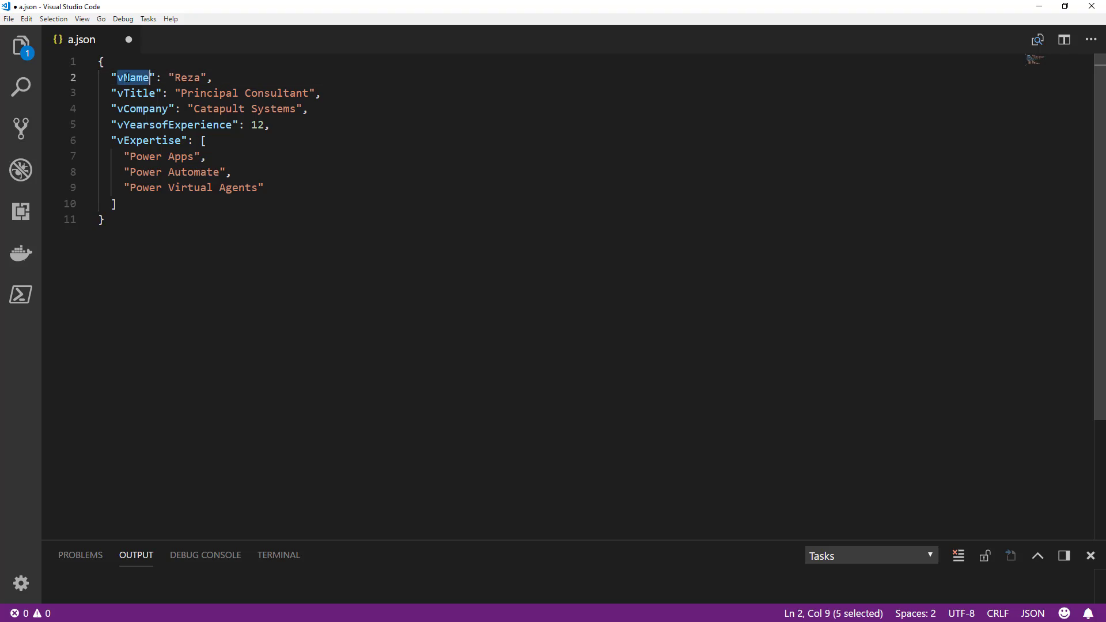
drag(169, 77, 207, 77)
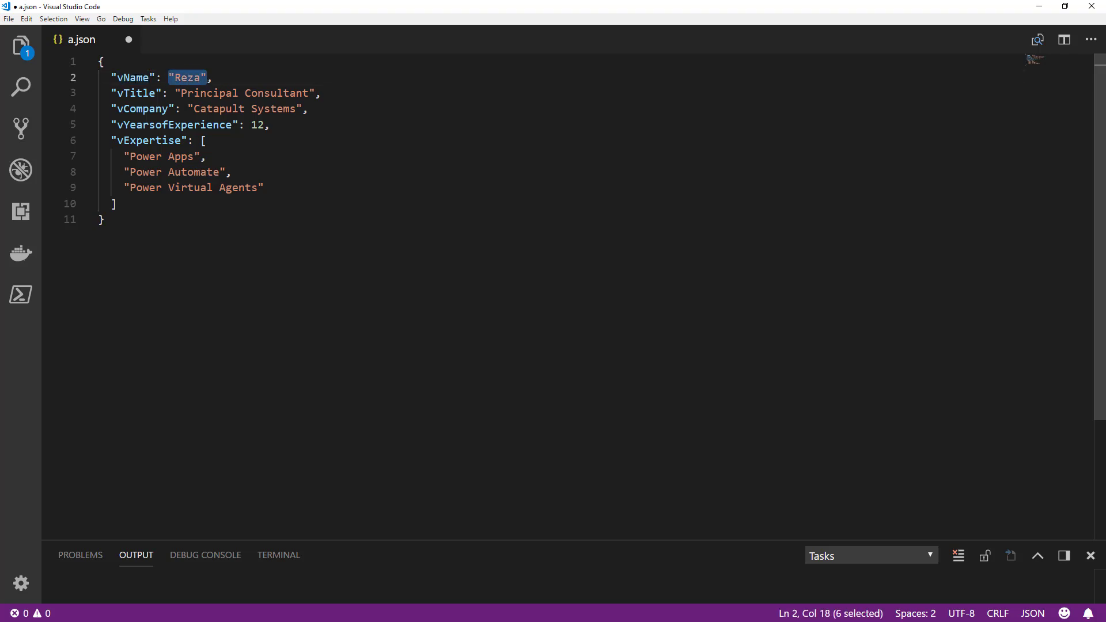
double_click(127, 77)
click(168, 77)
double_click(143, 92)
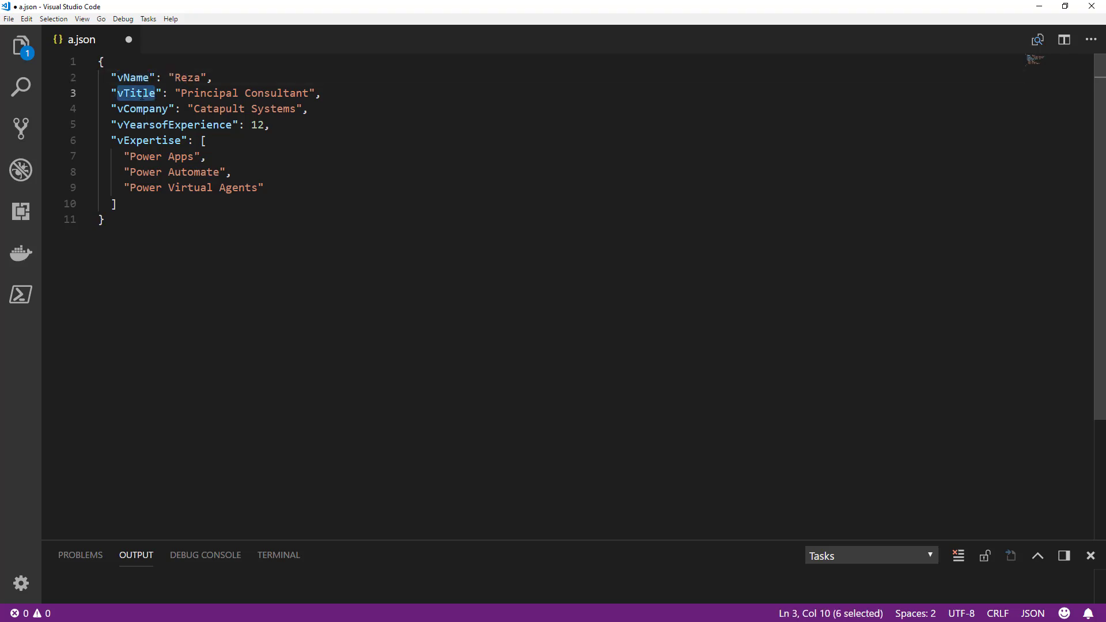
click(143, 93)
double_click(148, 110)
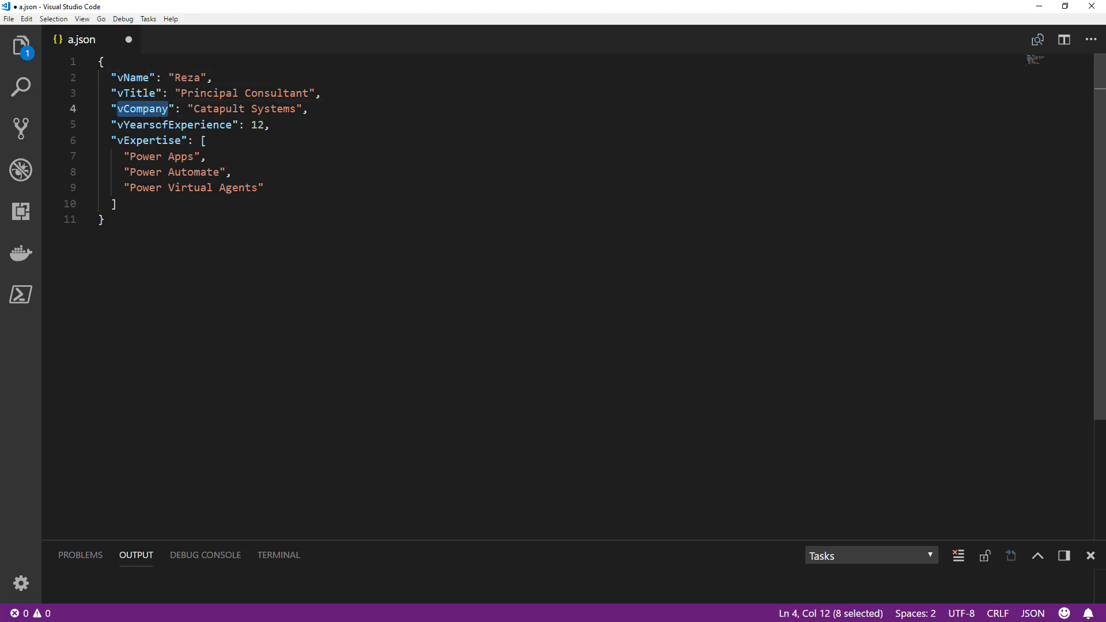
double_click(148, 125)
double_click(257, 125)
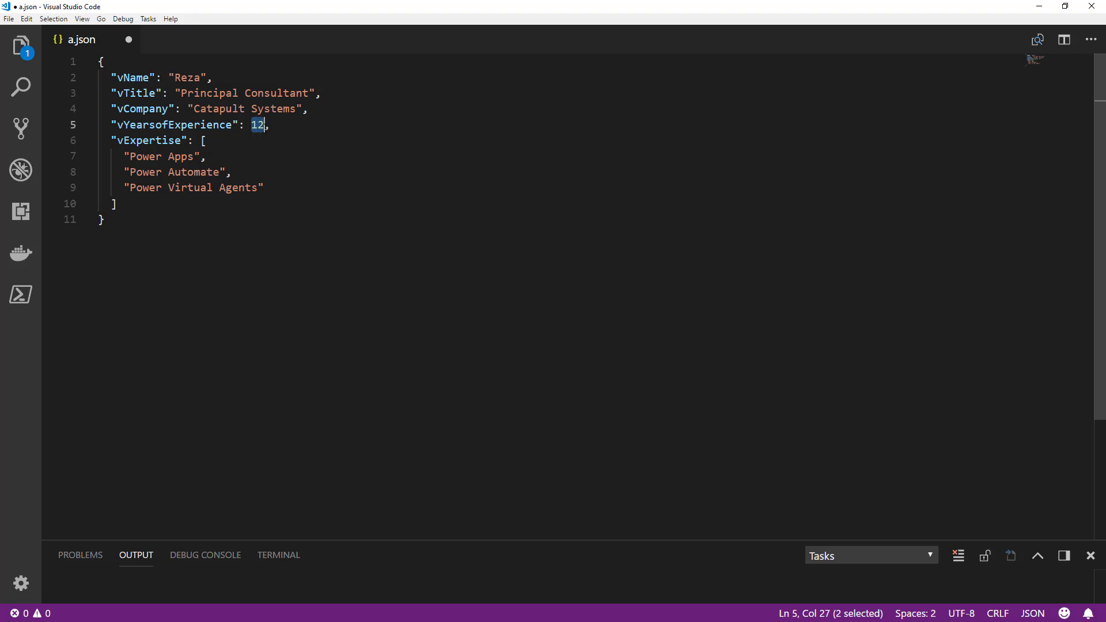
click(273, 147)
drag(117, 140, 182, 140)
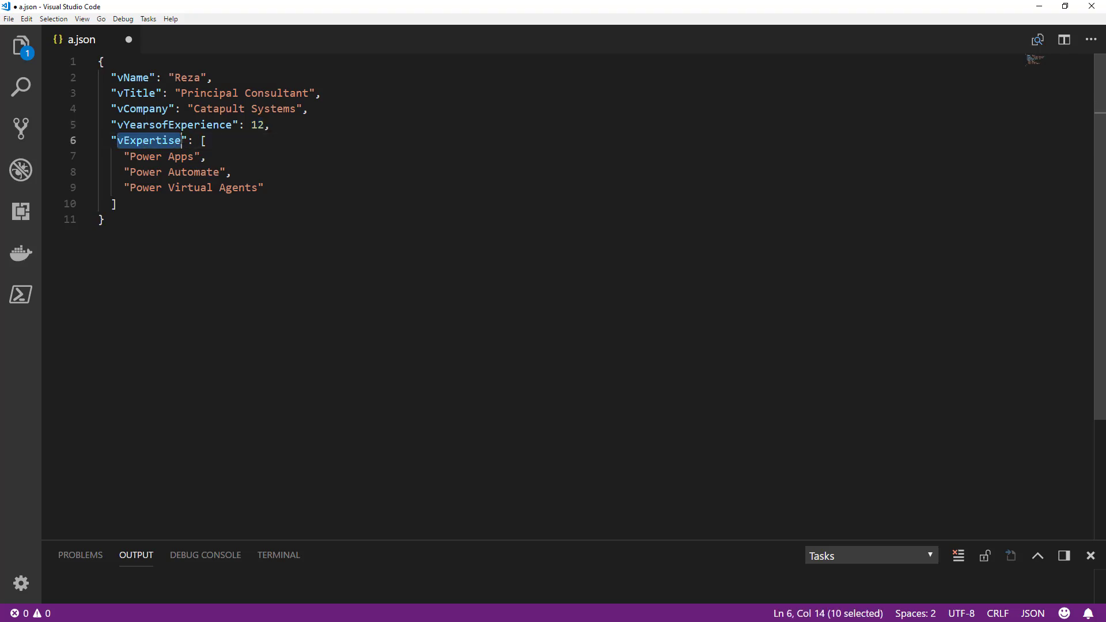
click(207, 140)
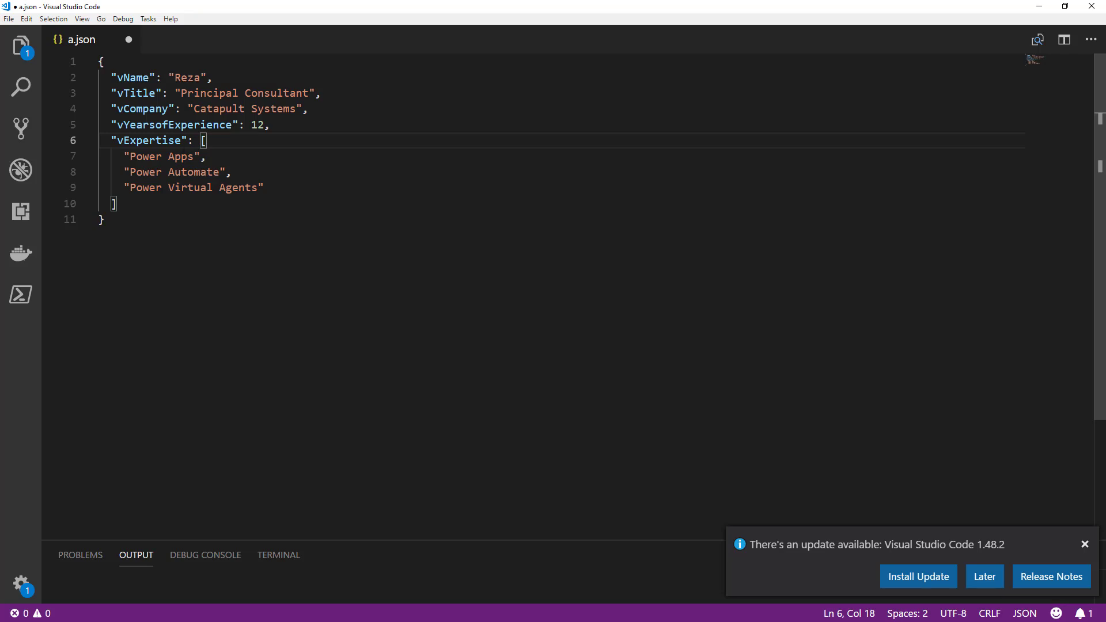
drag(123, 153, 265, 190)
click(332, 201)
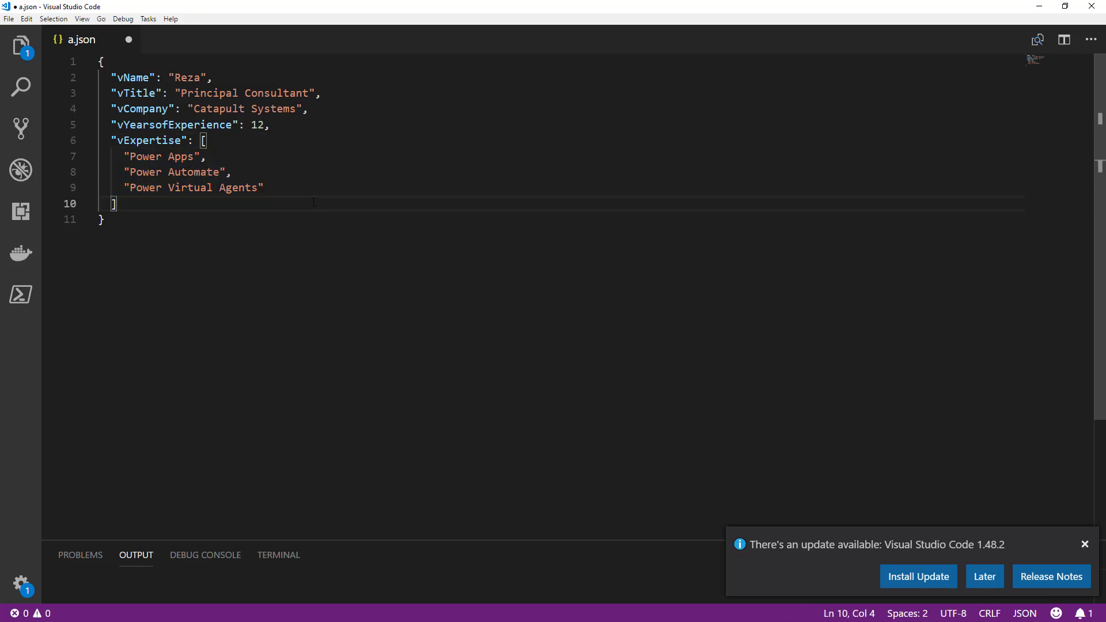
- Switch back to Power Automate and rename the varProfile Initialize variable action as Profile
click(1039, 6)
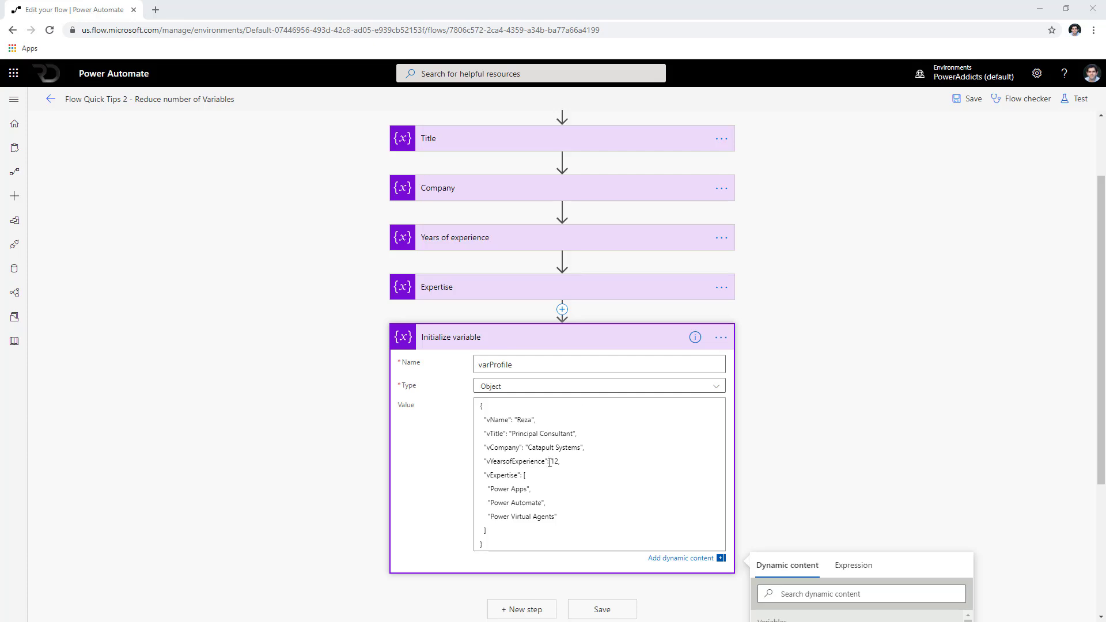
scroll(550, 462, up, 2)
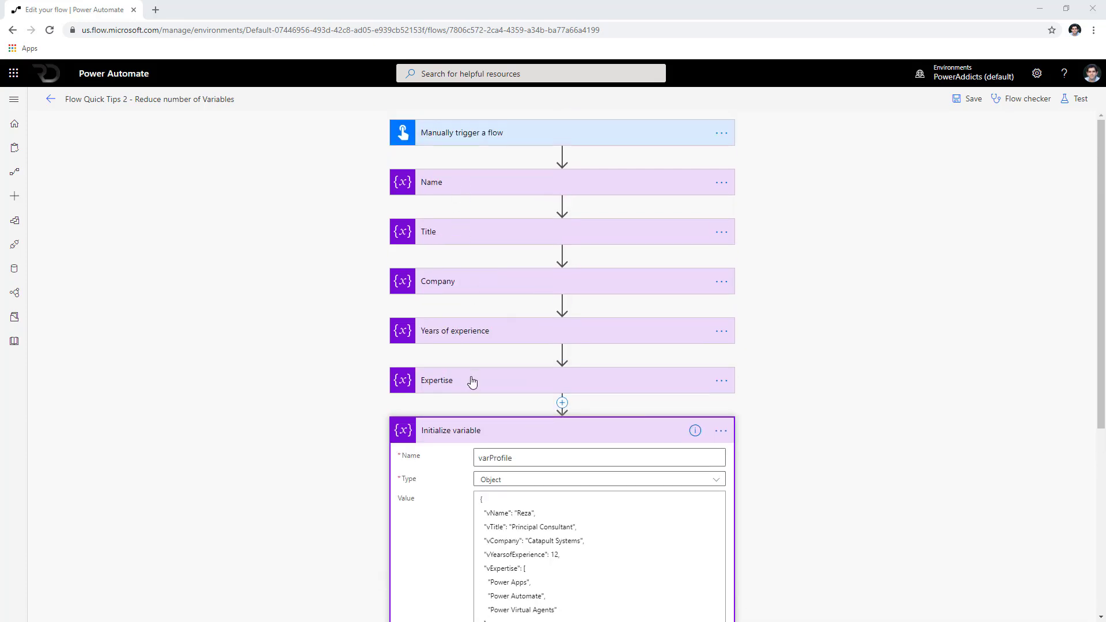
scroll(471, 420, down, 3)
click(473, 358)
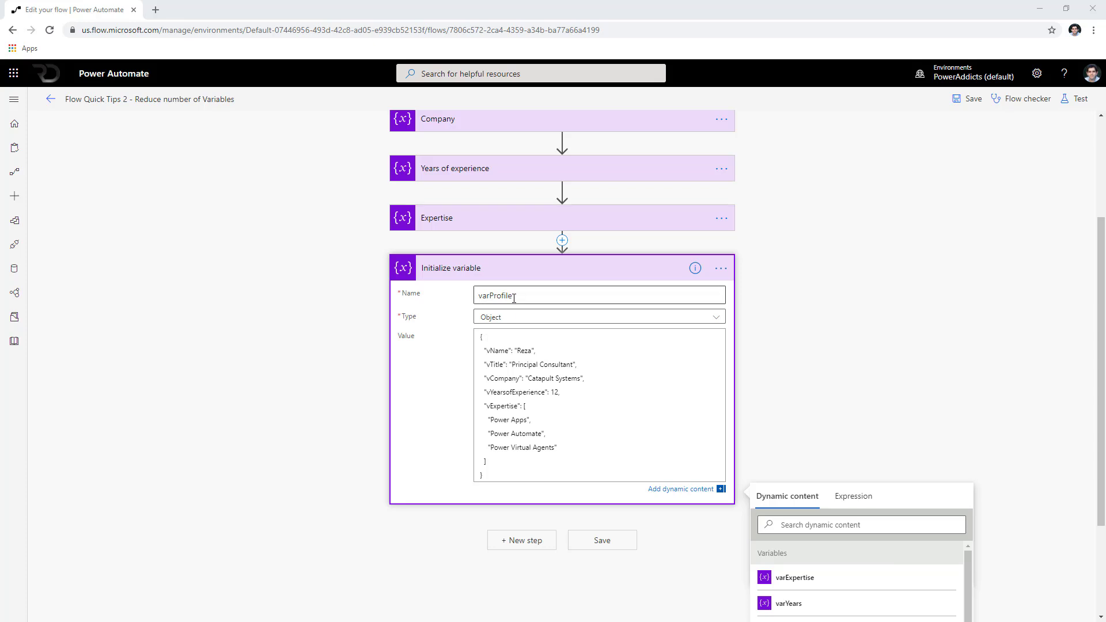
click(721, 269)
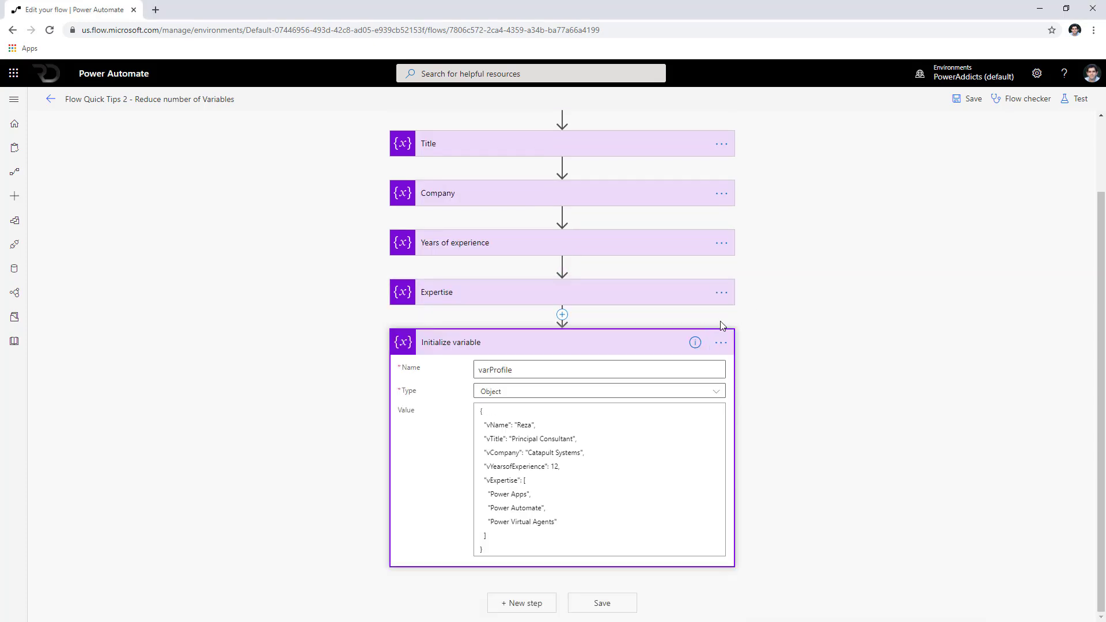
click(755, 363)
key(BackSpace)
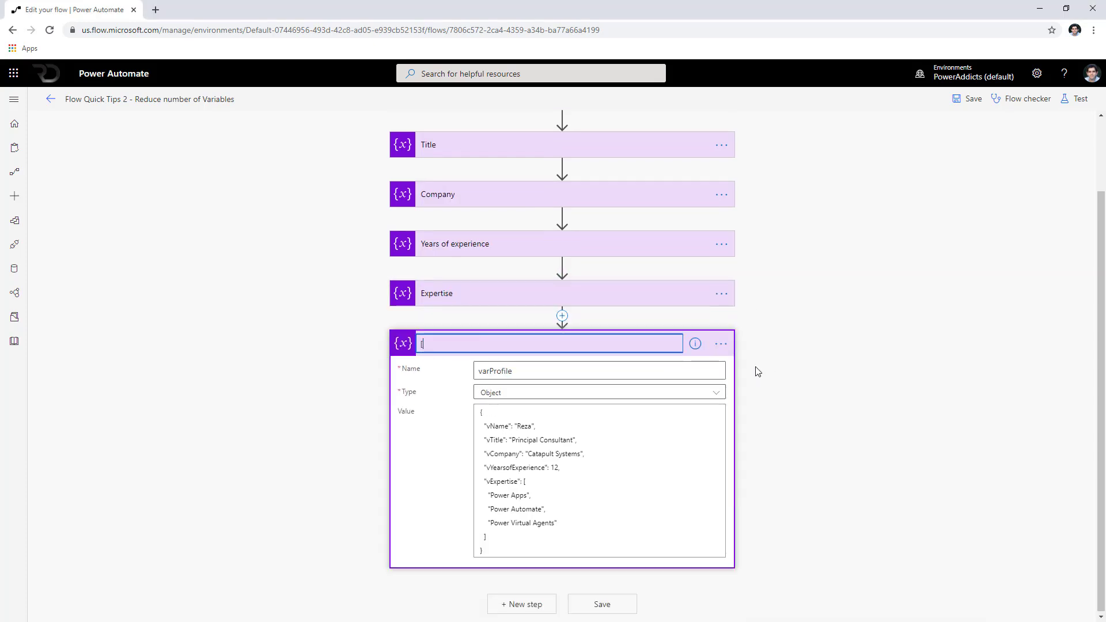
text(Profile)
key(Return)
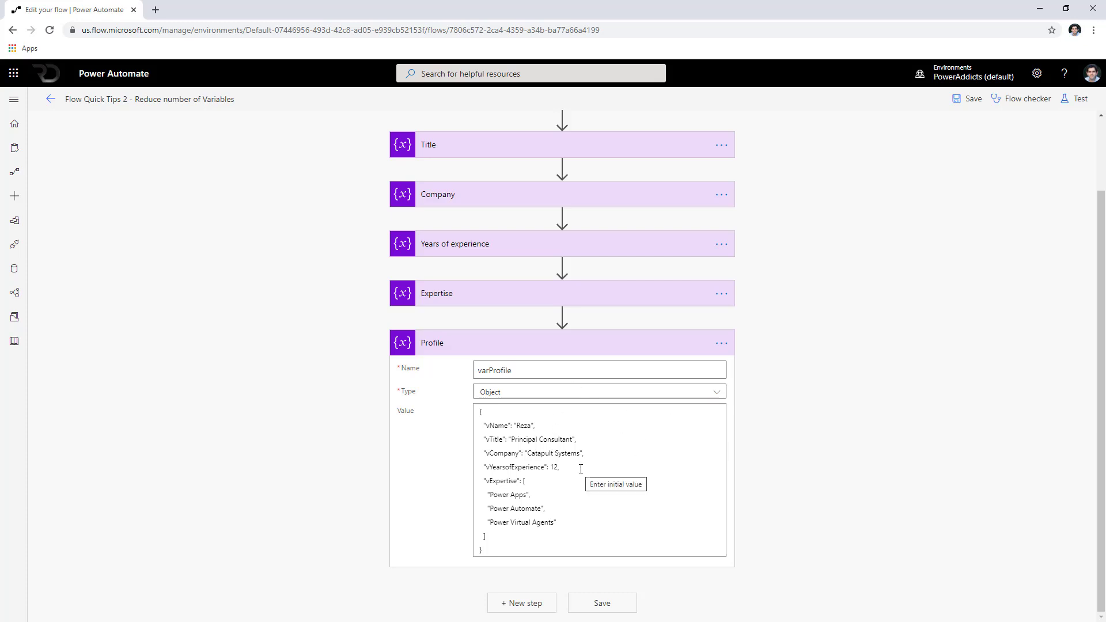
- Add a Compose action after Profile and set its input to the varProfile variable
click(457, 361)
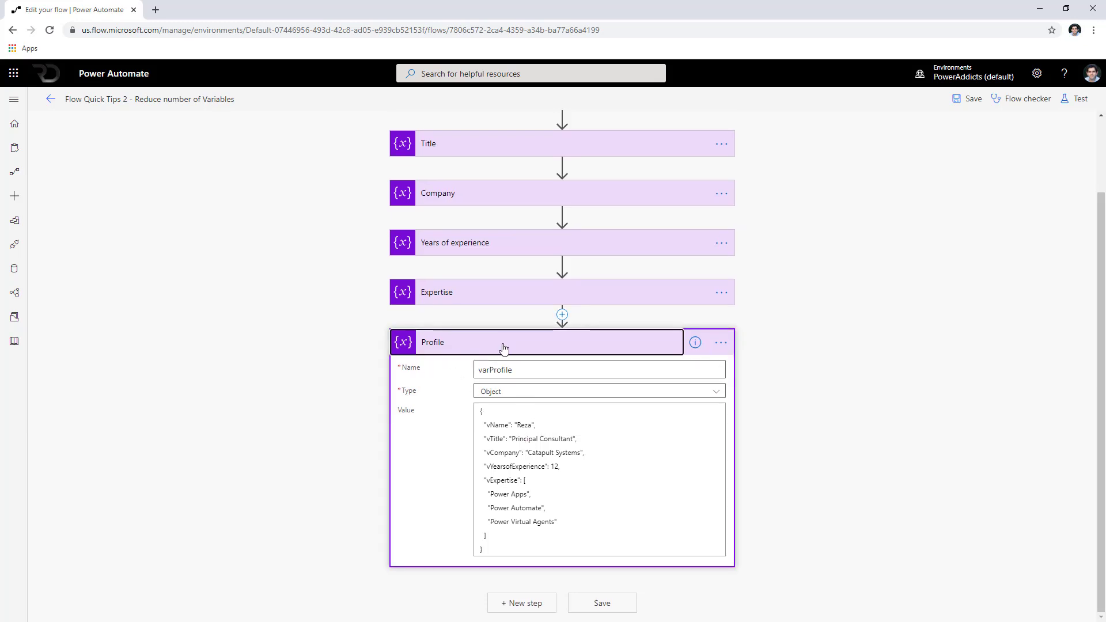
click(526, 602)
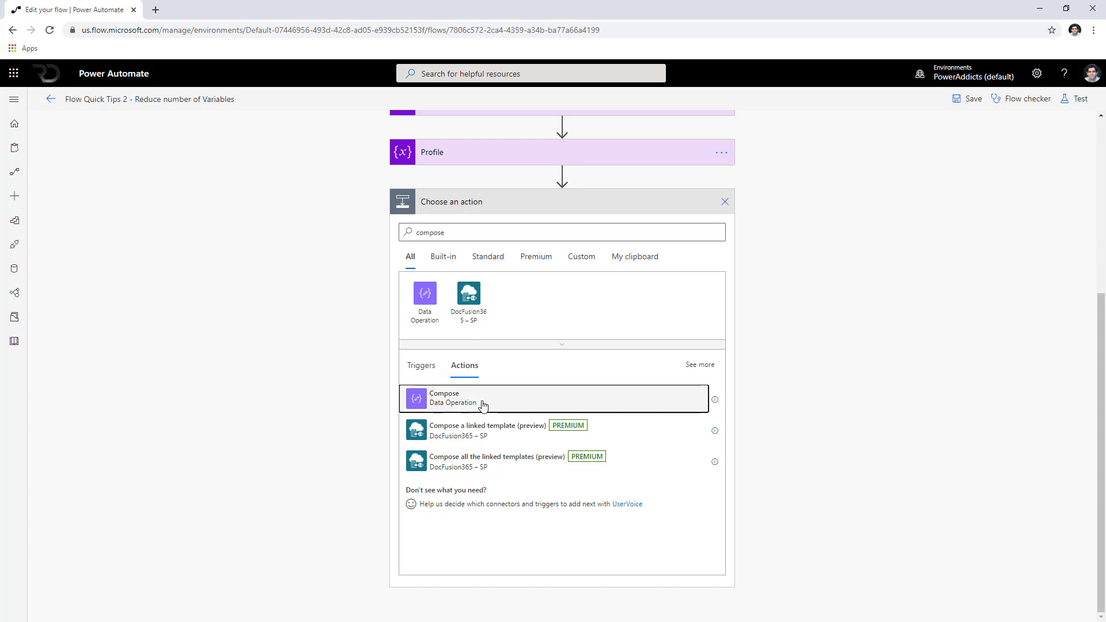
click(483, 405)
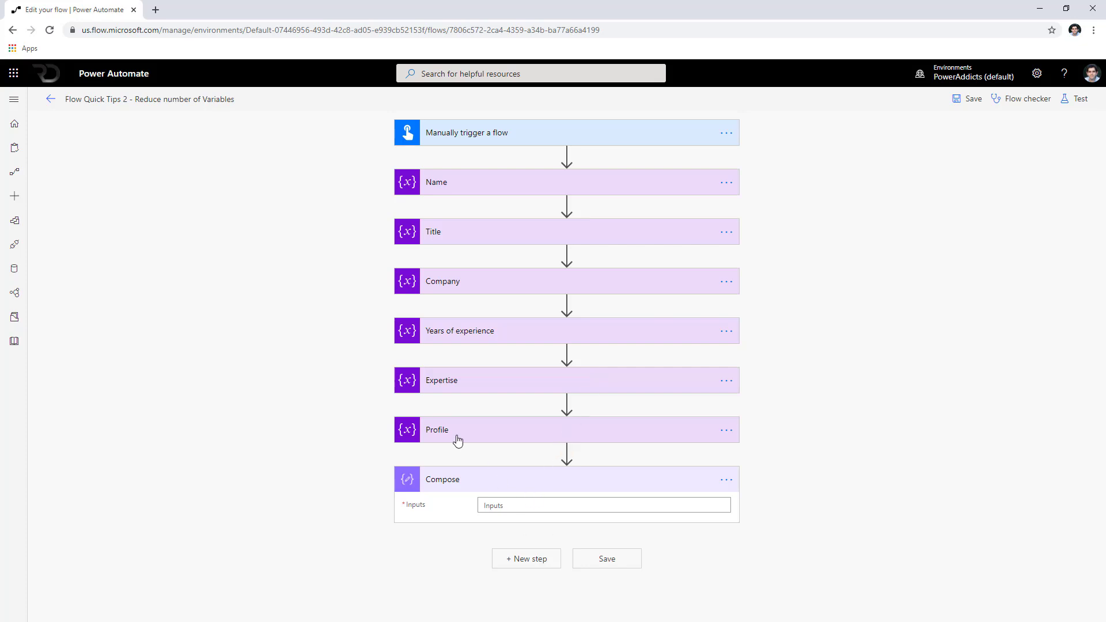
click(484, 505)
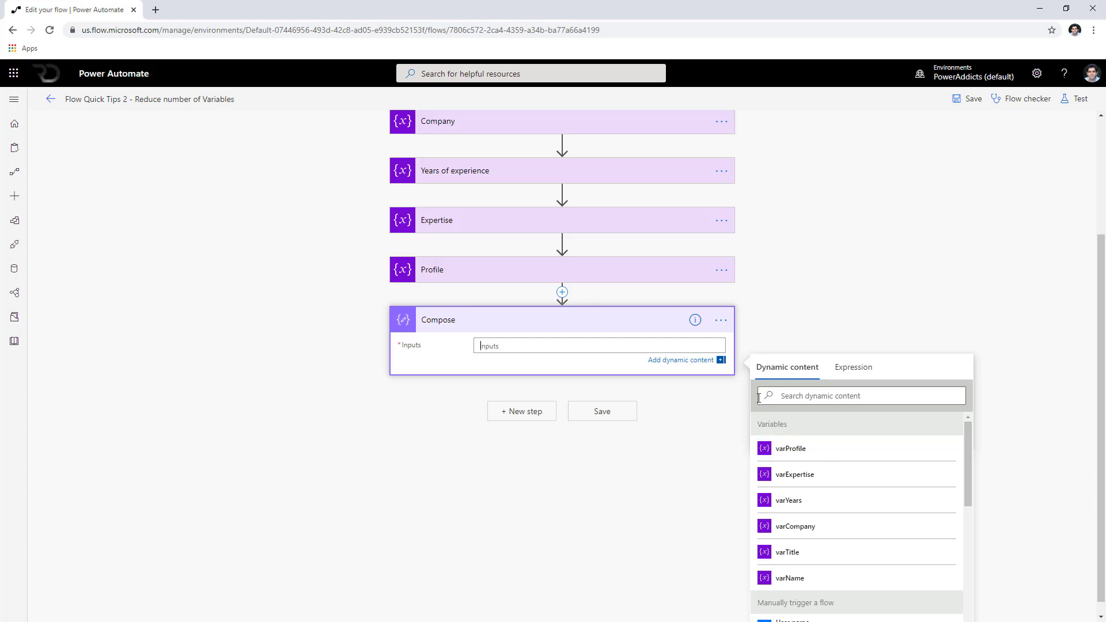
click(803, 450)
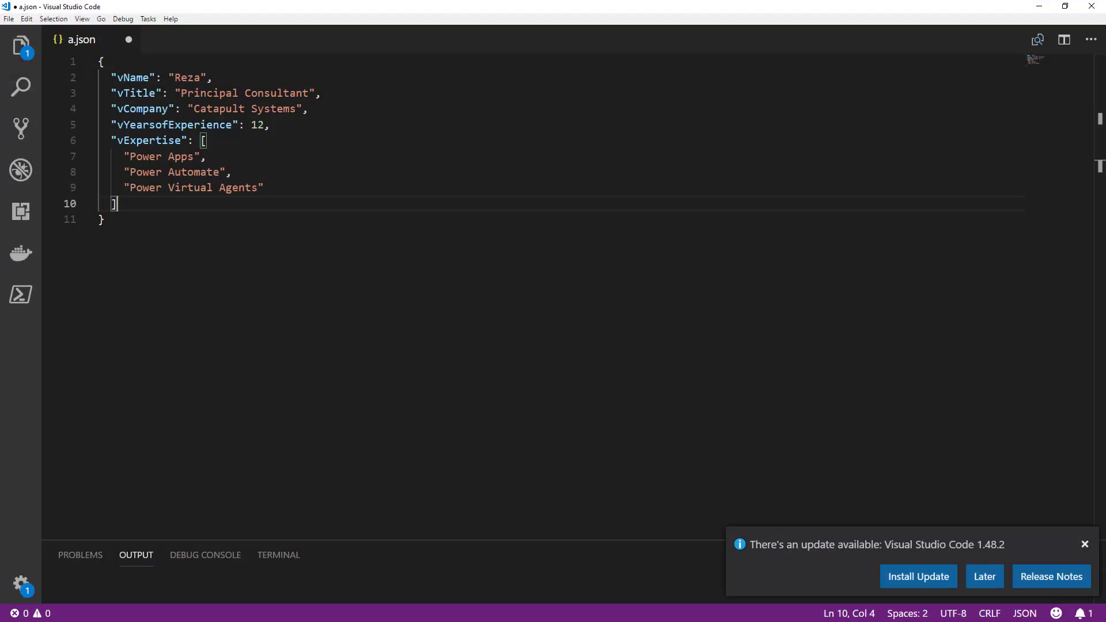
- Copy the variables('varProfile') expression from the code view of the Compose action
double_click(133, 77)
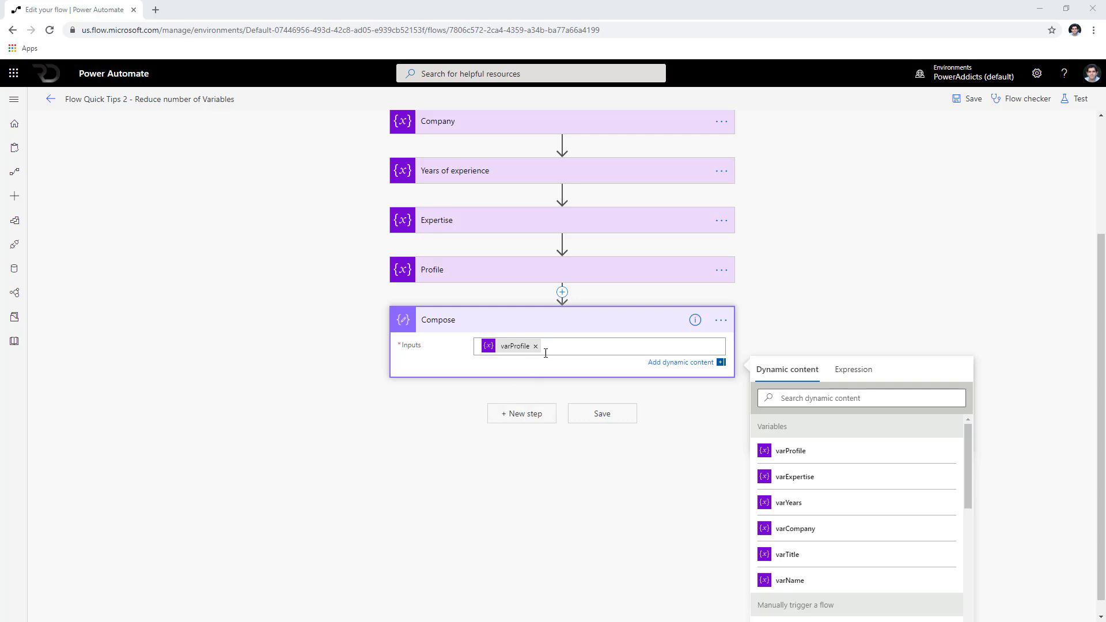
click(721, 322)
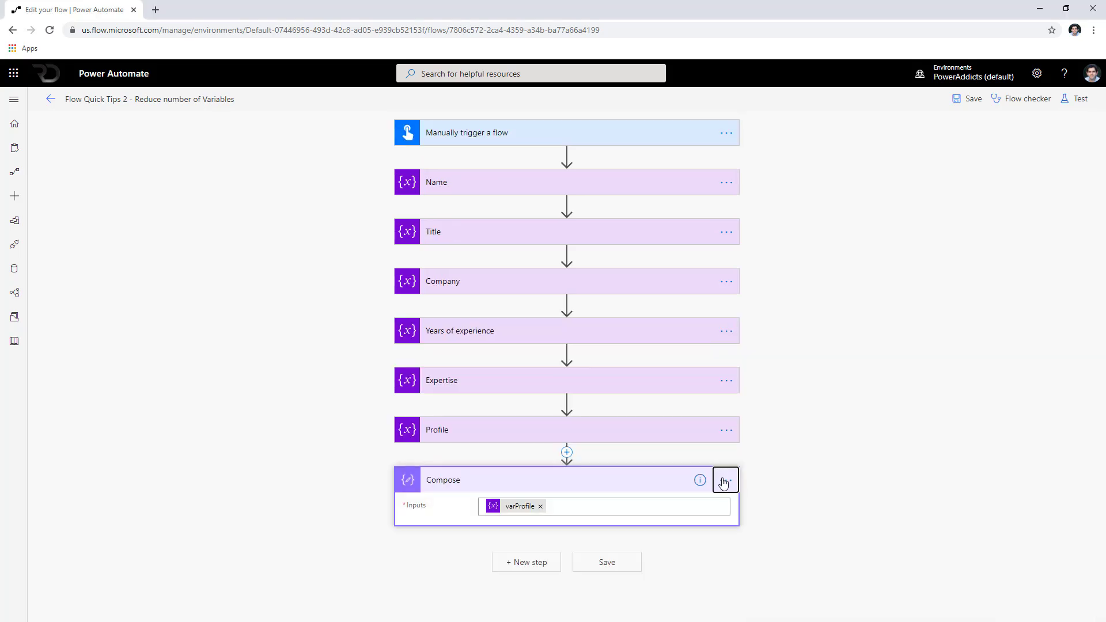
click(725, 480)
click(801, 586)
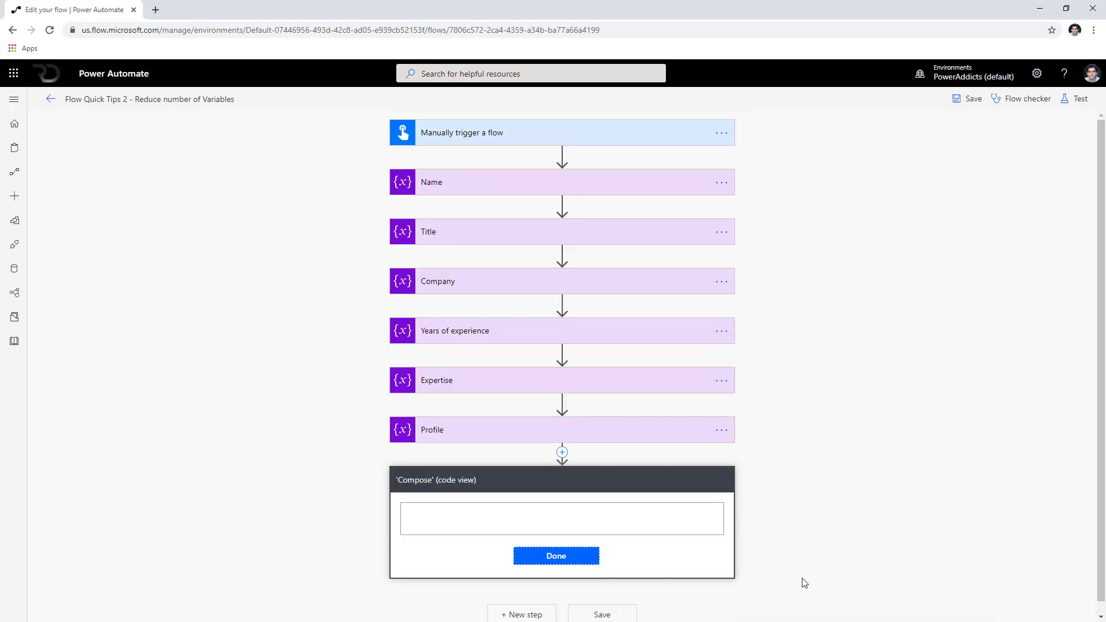
drag(493, 519, 589, 518)
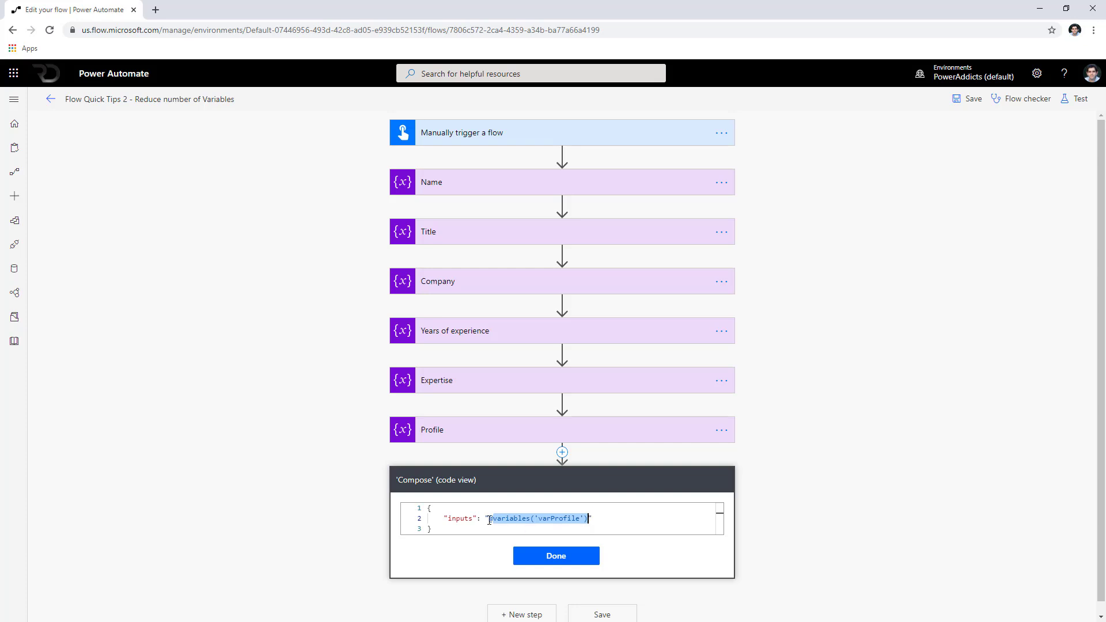
click(535, 553)
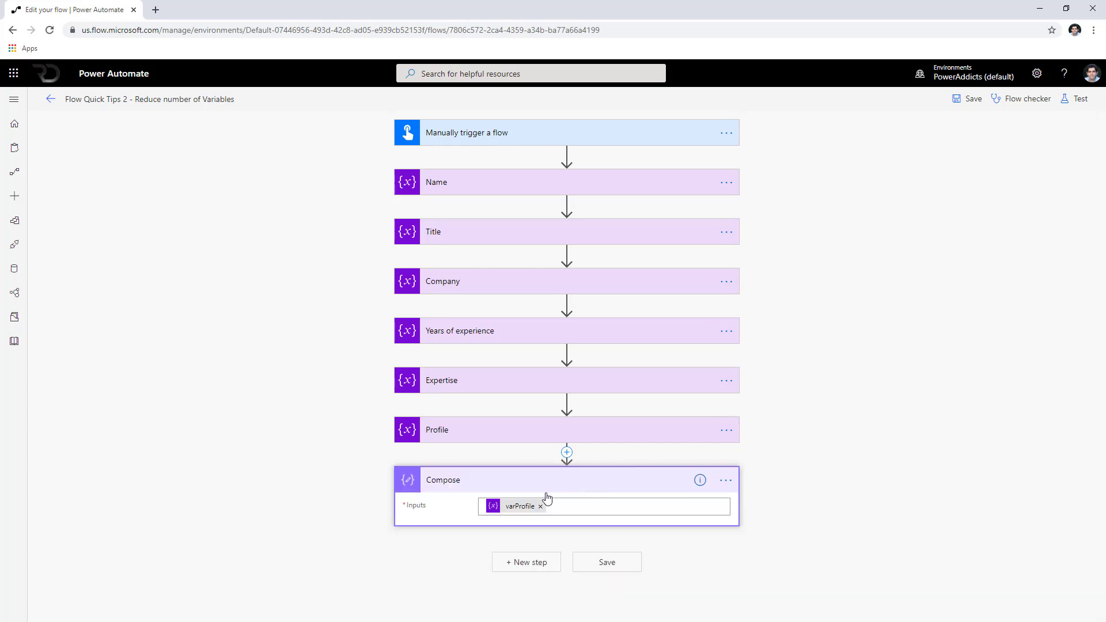
- Replace the Compose action's input with the expression variables('varProfile')?['vName']
click(540, 506)
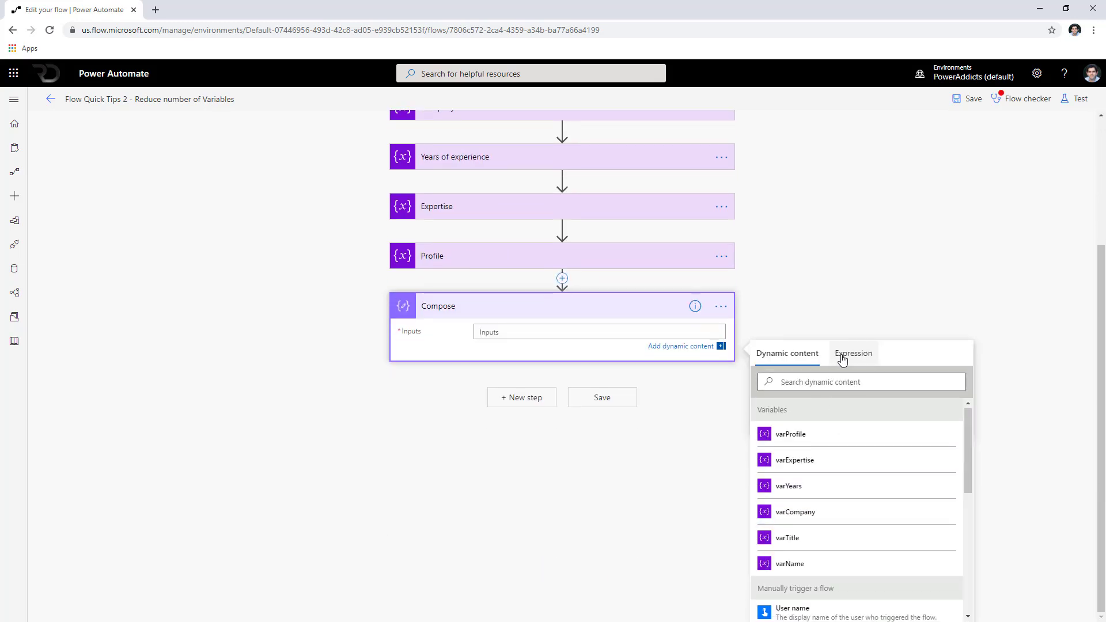
click(843, 358)
text(variables('varProfile'))
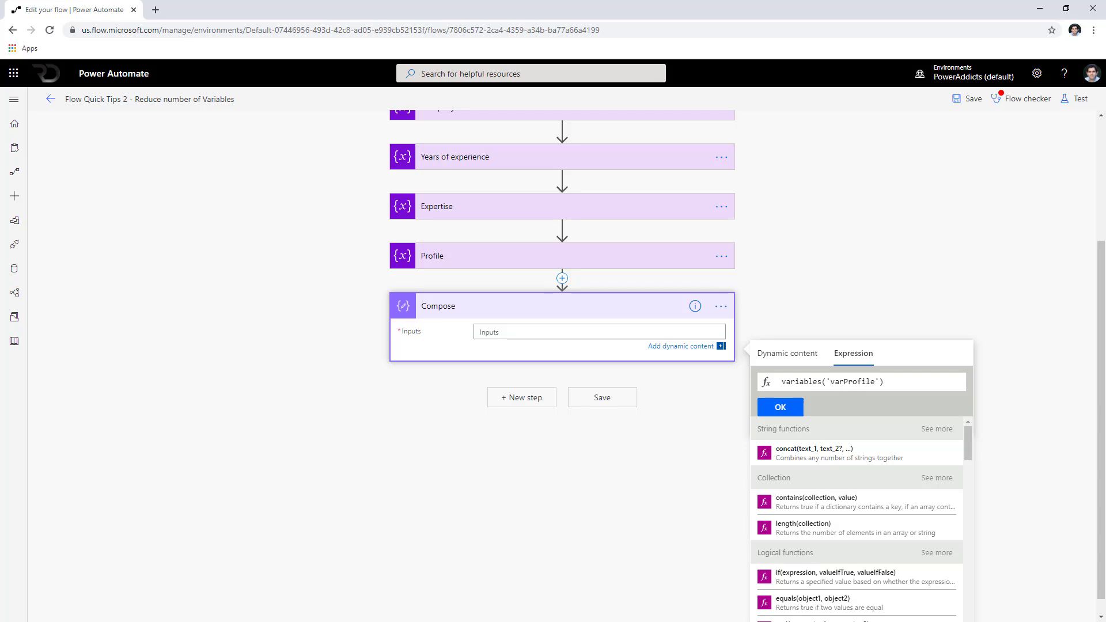
key(alt+Tab)
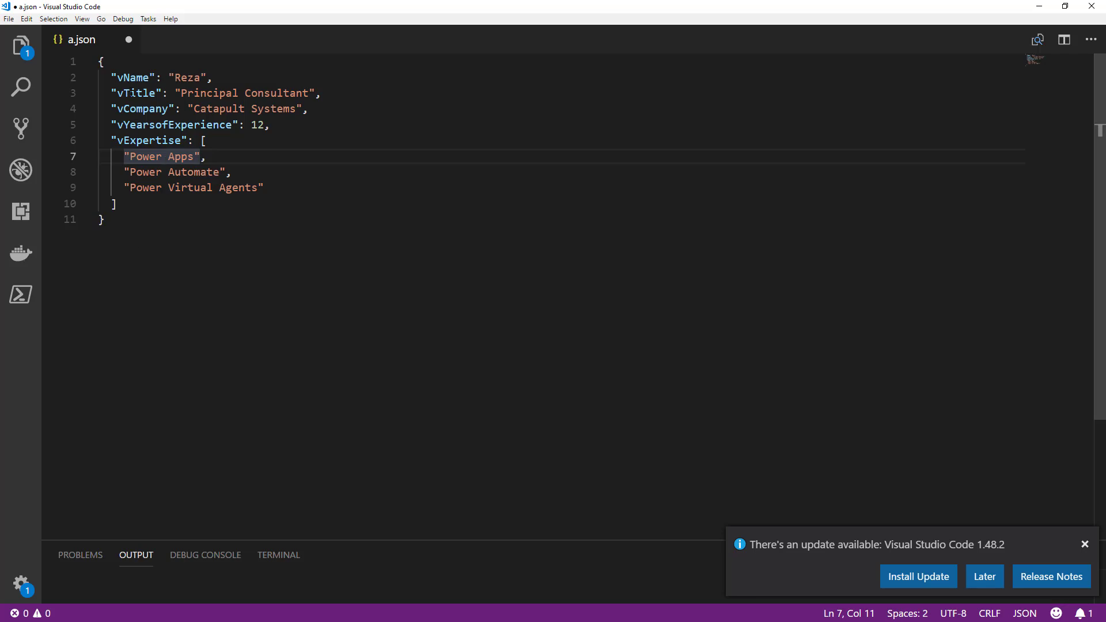
double_click(133, 77)
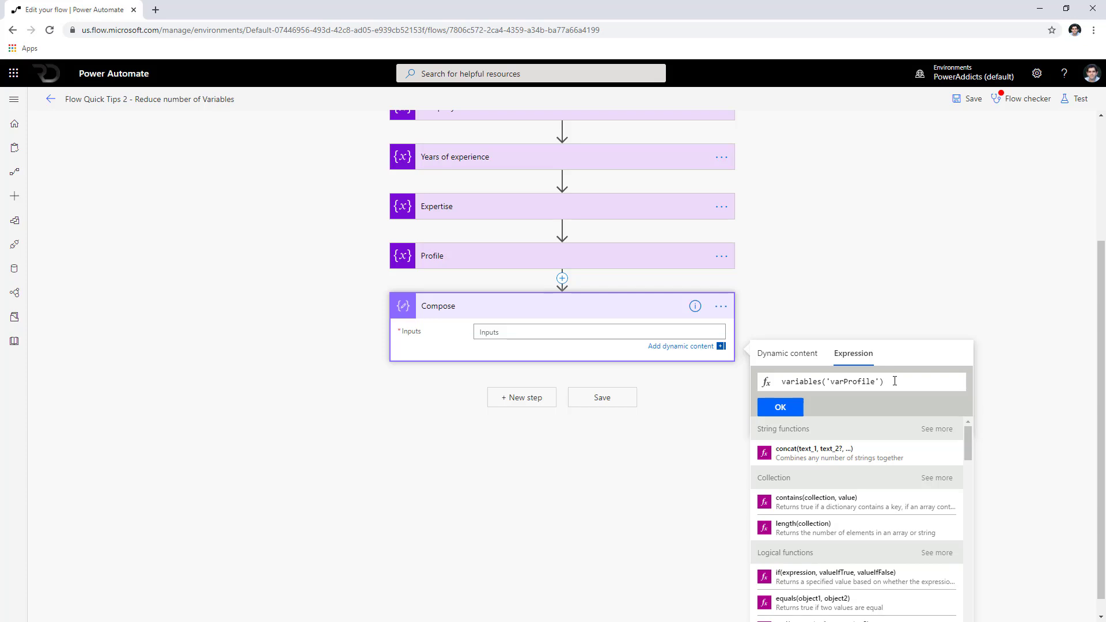
text(?[)
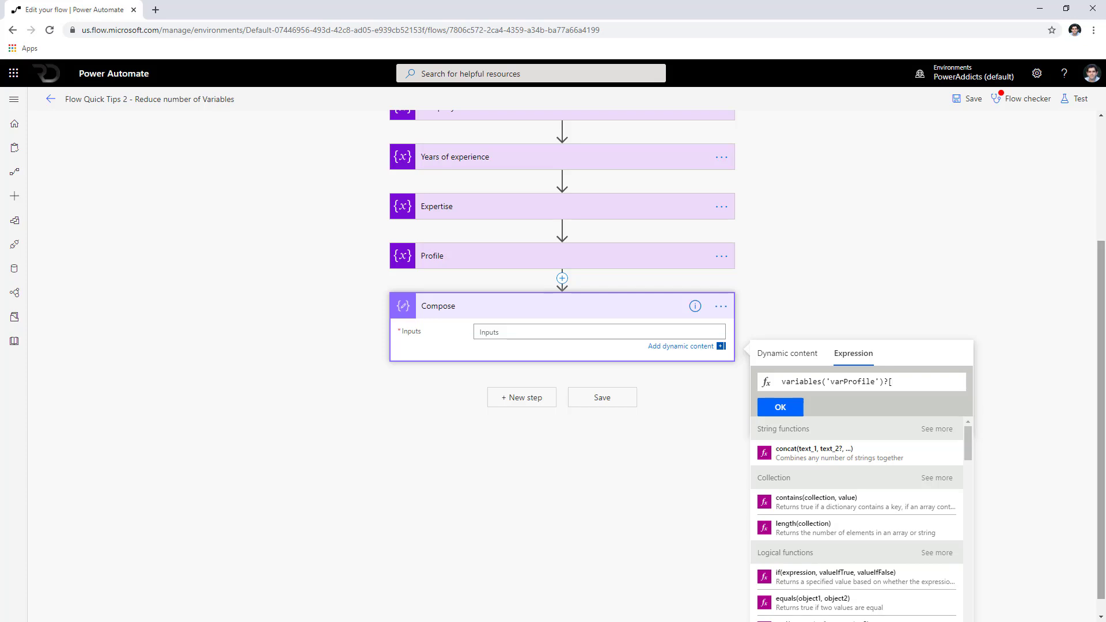
text('vName)
key(shift+Left)
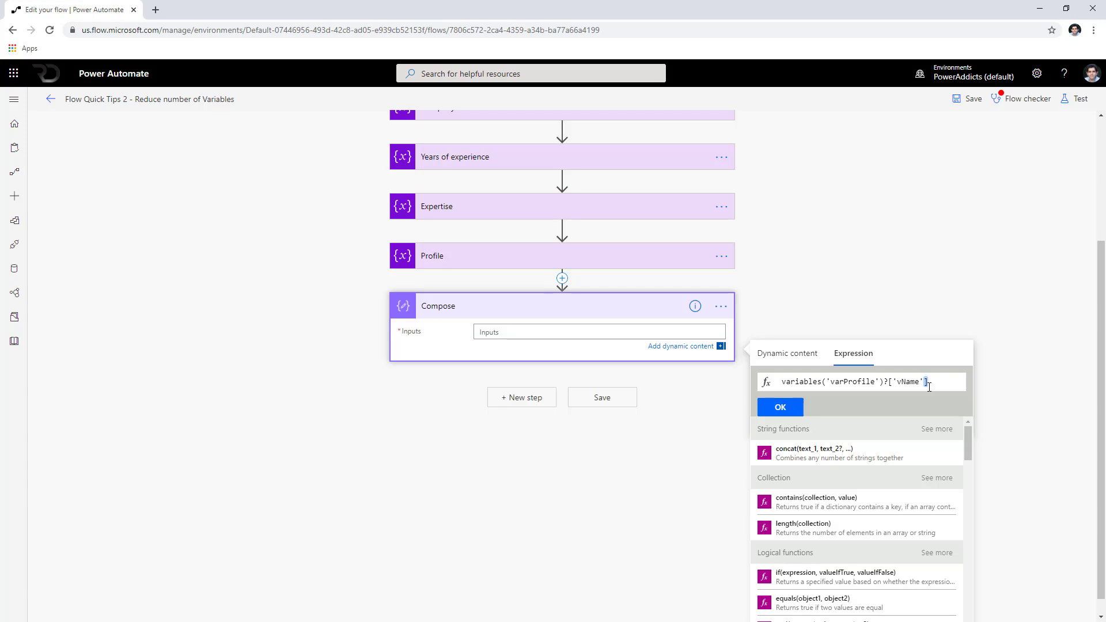
click(789, 409)
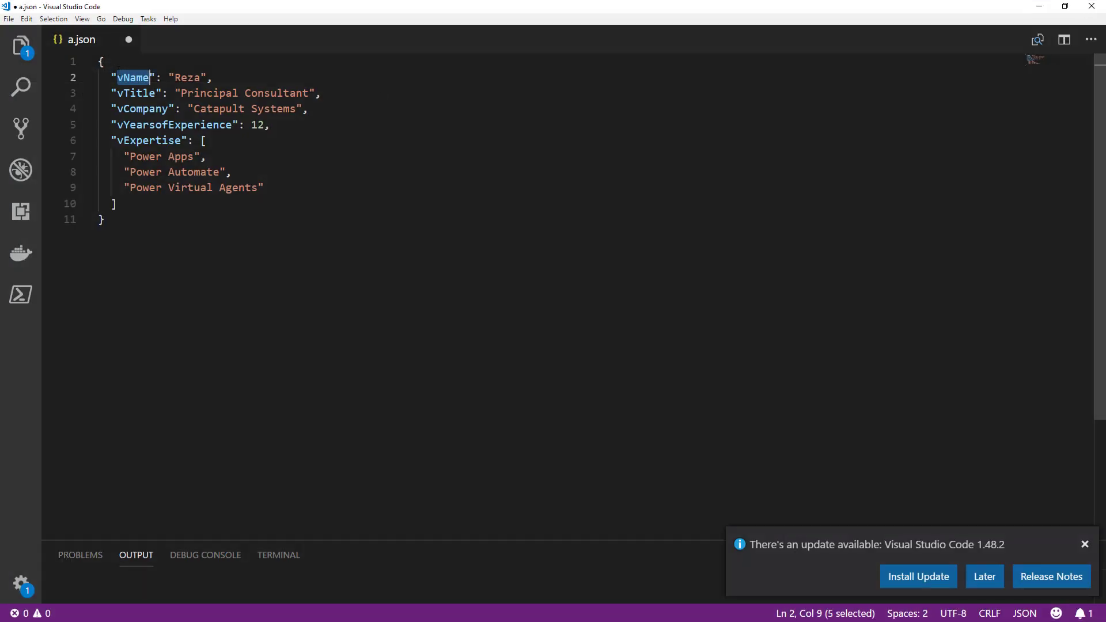
- Check the vName key and its value in a.json in Visual Studio Code
click(156, 108)
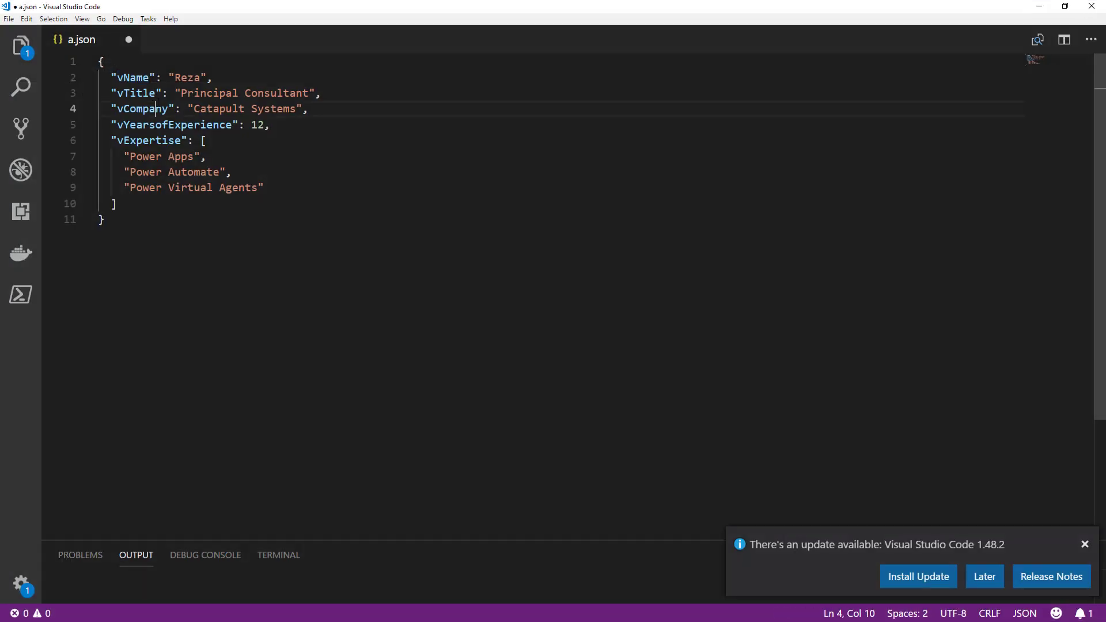
double_click(140, 77)
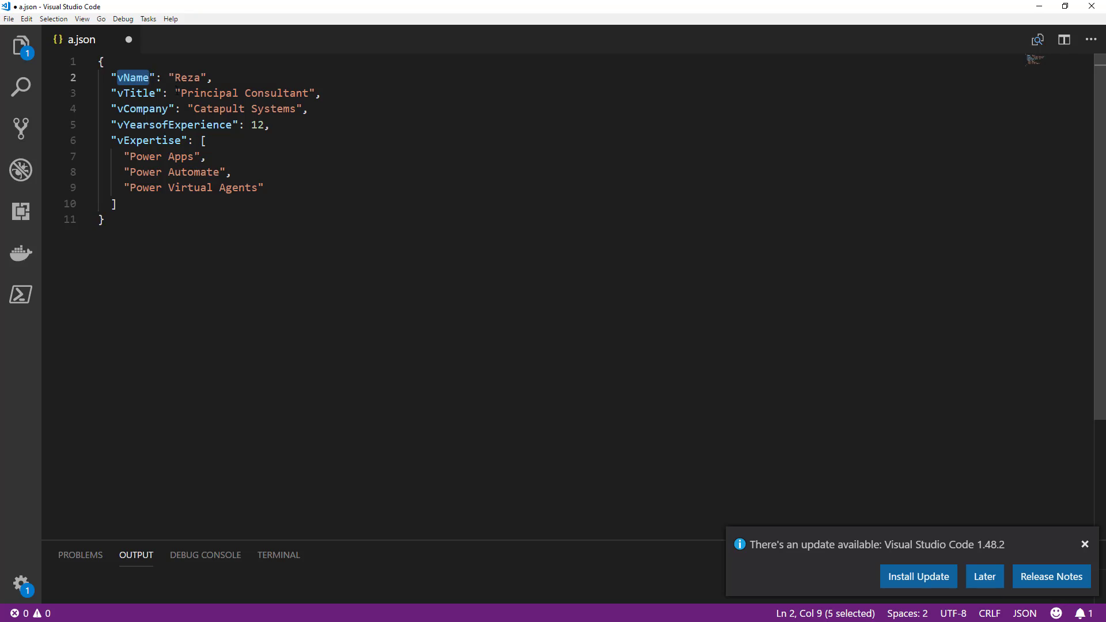
double_click(187, 77)
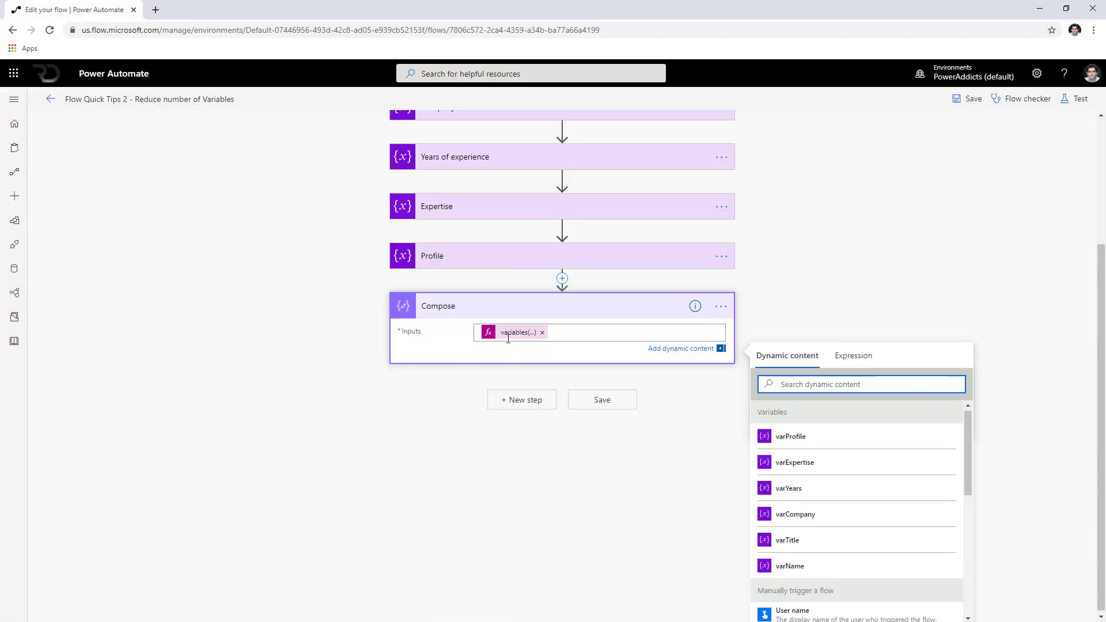
- Add a second expression, variables('varProfile')?['vTitle'], on a new line below the vName expression in the Compose inputs
click(508, 339)
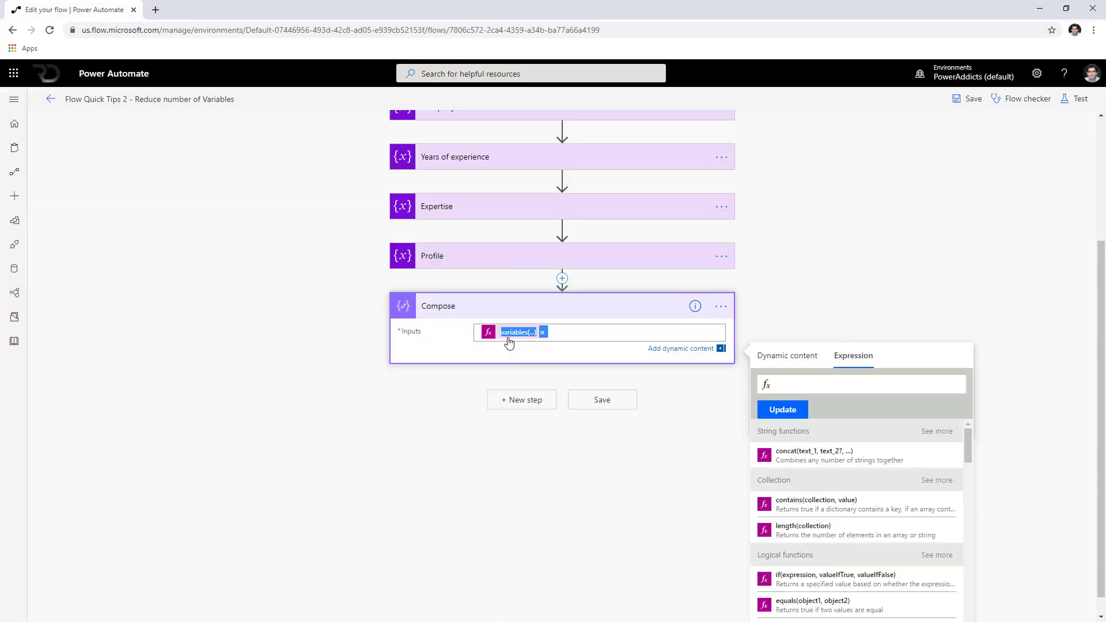
key(ctrl+a)
key(ctrl+c)
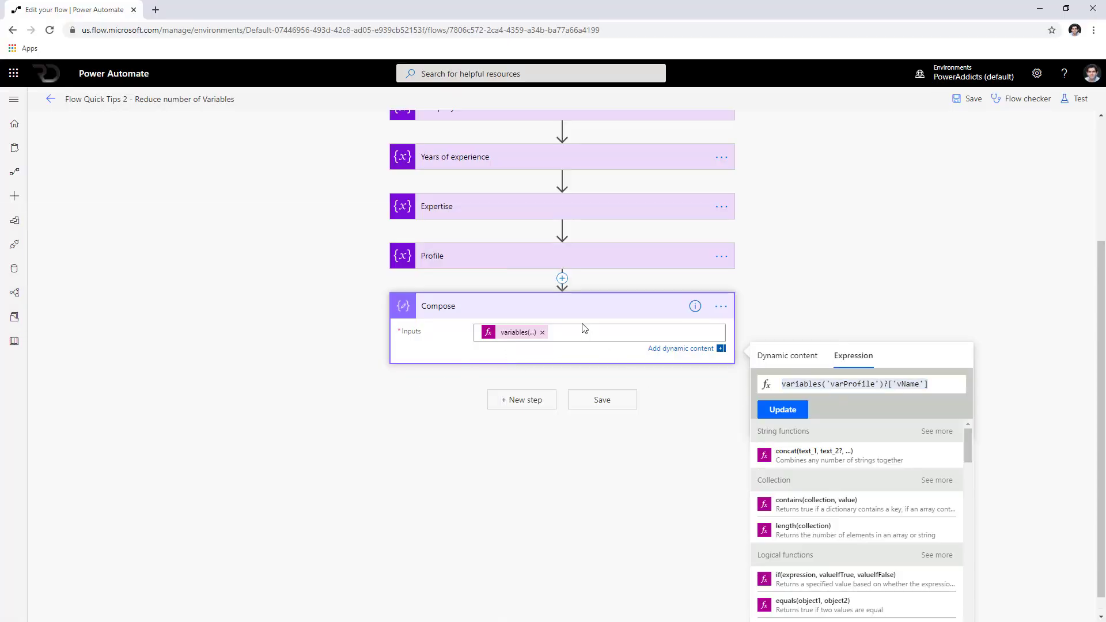
click(582, 332)
click(858, 363)
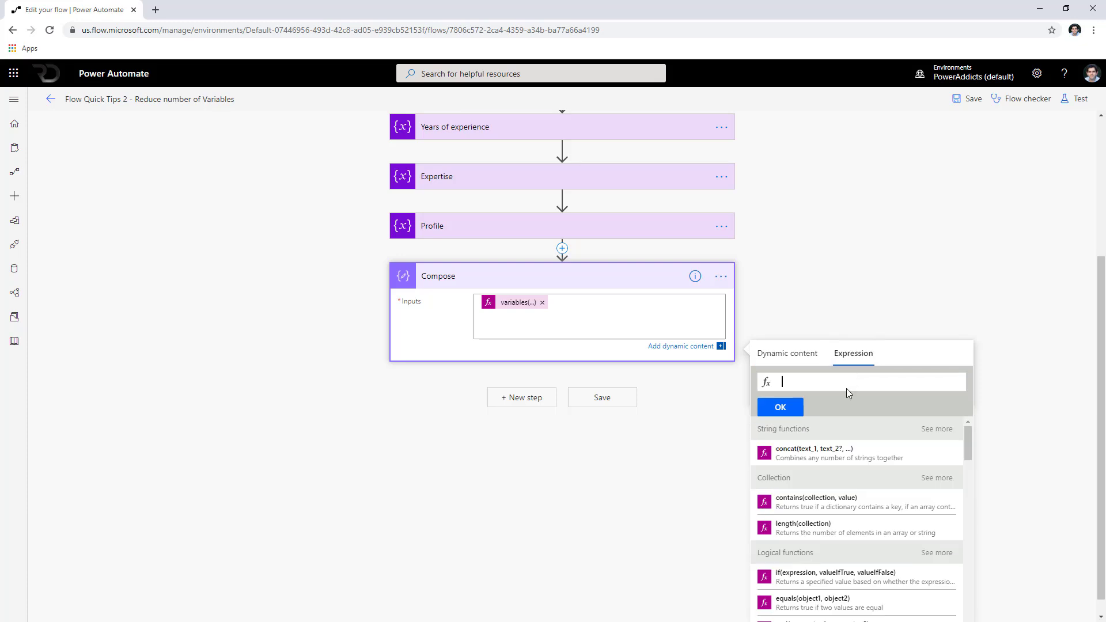
key(ctrl+v)
drag(902, 381, 920, 381)
text(Title)
click(781, 406)
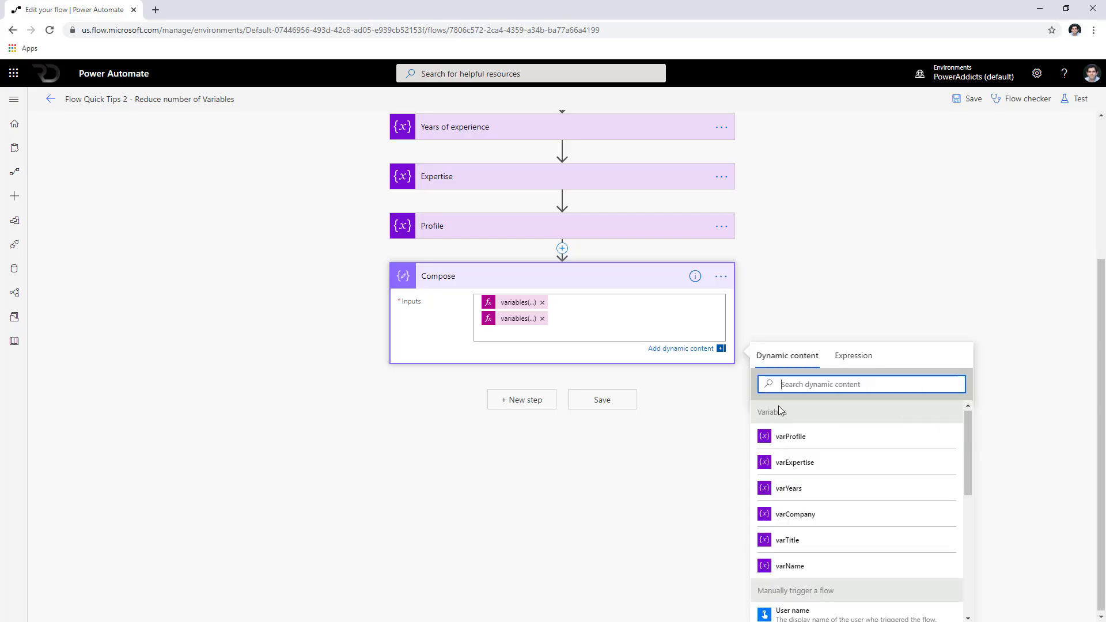
- Check the vYearsofExperience and vExpertise keys in a.json in Visual Studio Code, and return to the flow
key(alt+Tab)
click(284, 152)
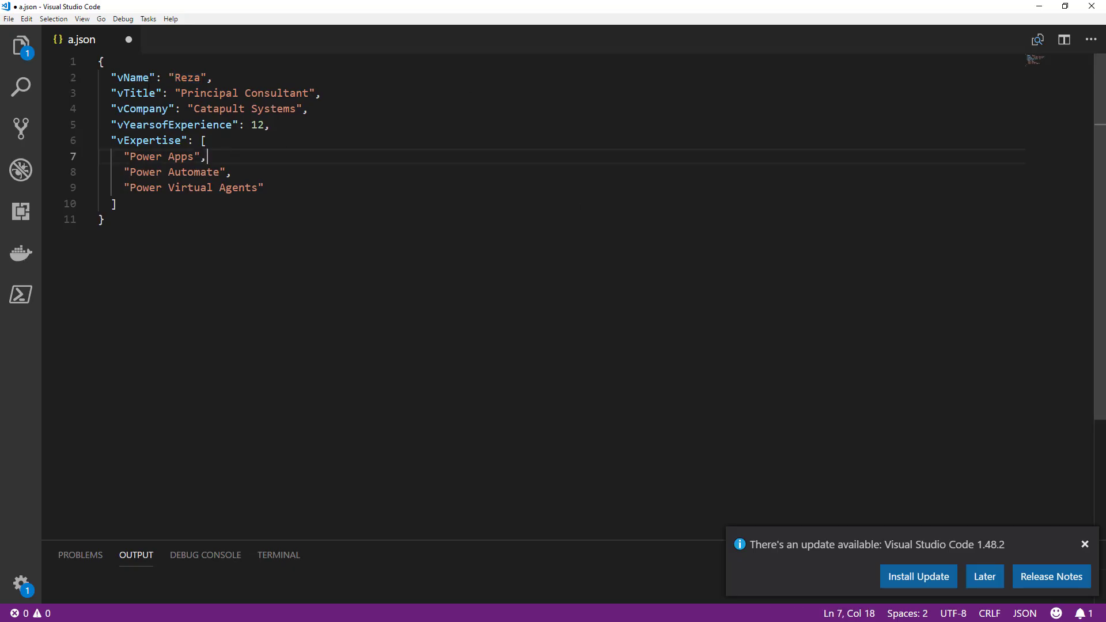
double_click(172, 125)
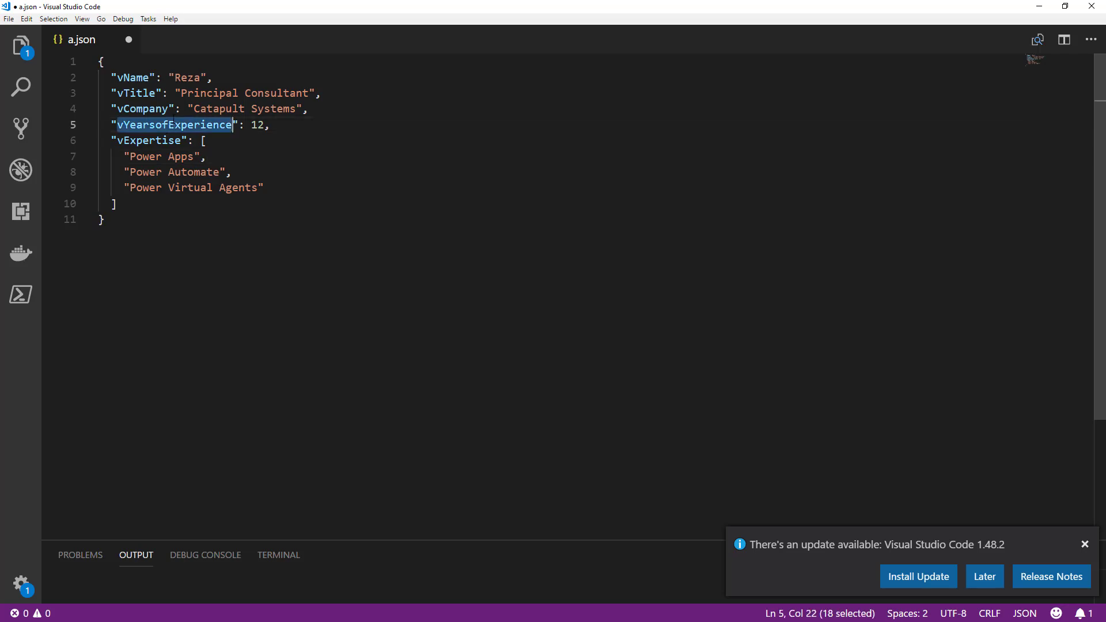
double_click(149, 140)
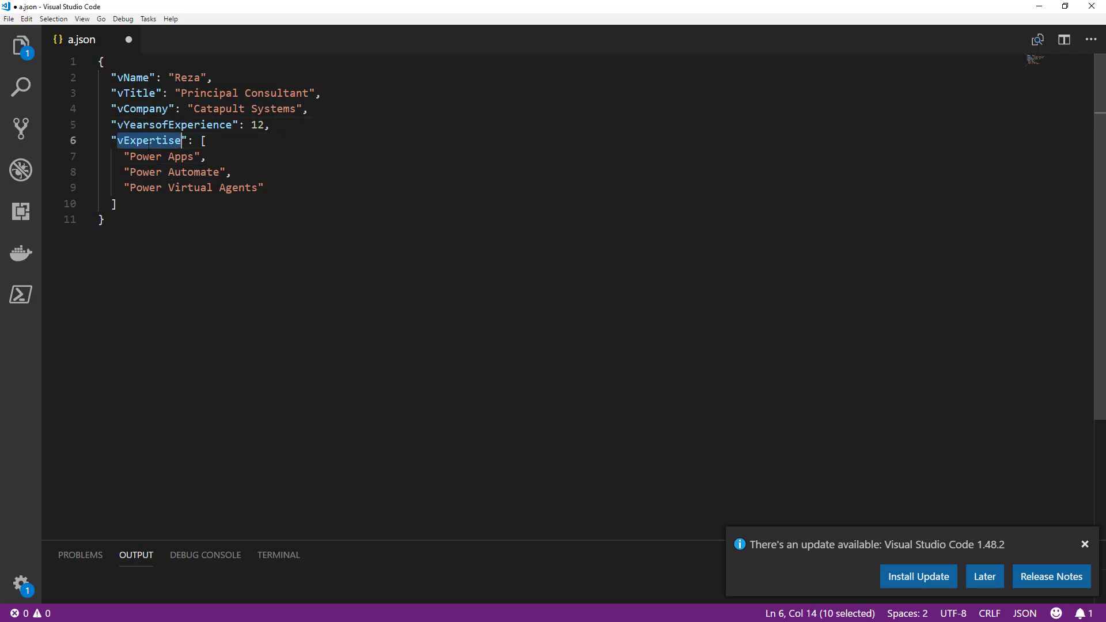
click(1039, 7)
- Save and test the flow with a manual trigger, and inspect the Compose action's outputs in the run
click(1077, 99)
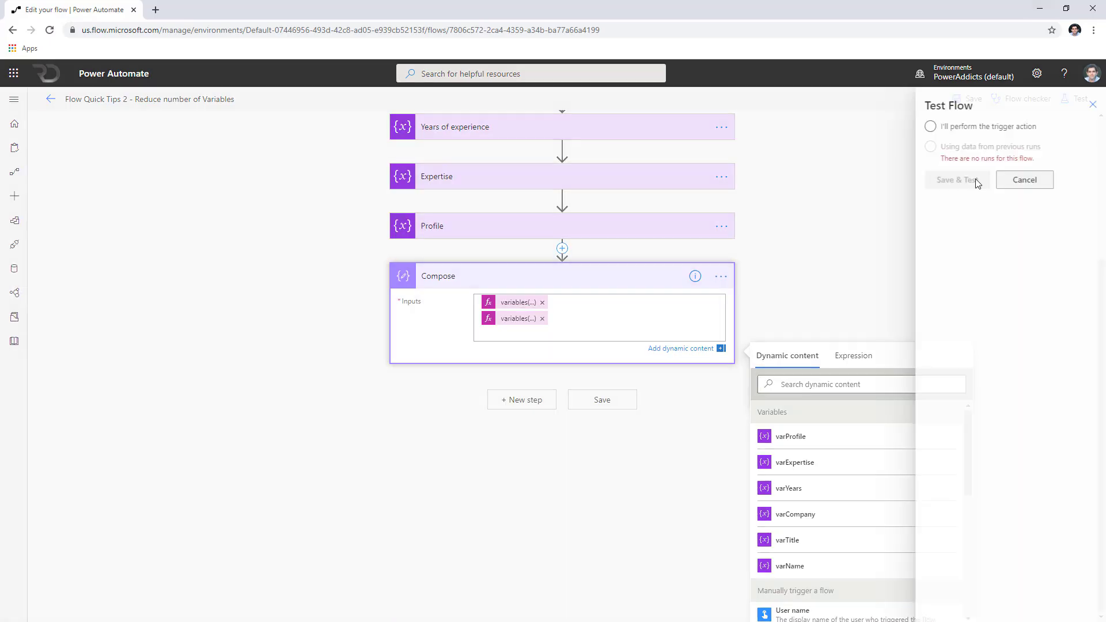
click(925, 126)
click(952, 168)
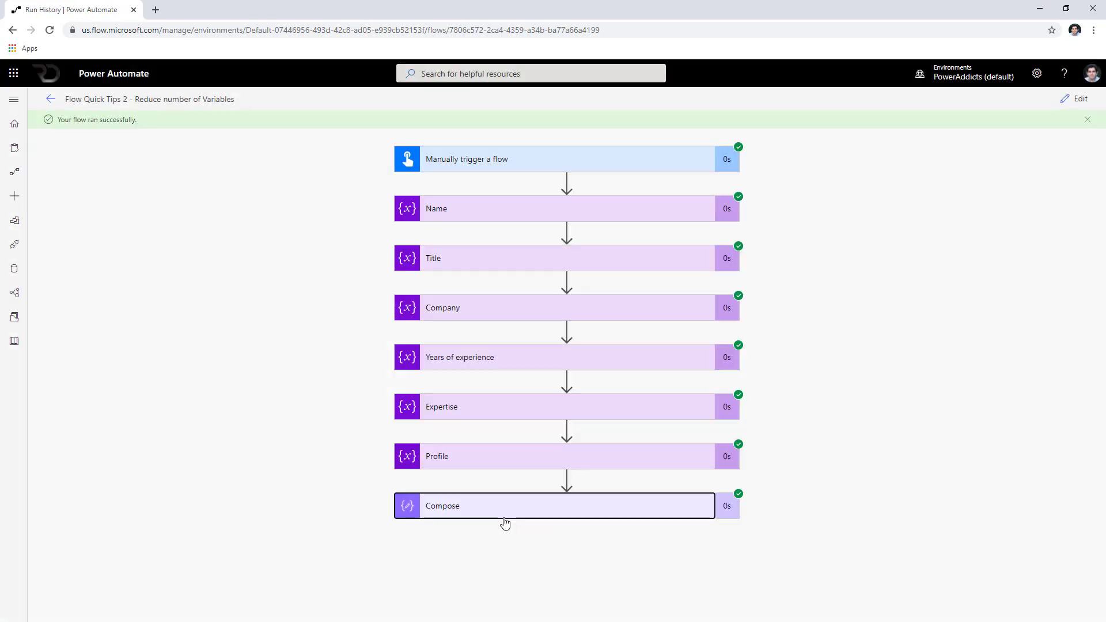
click(507, 513)
drag(425, 533, 476, 531)
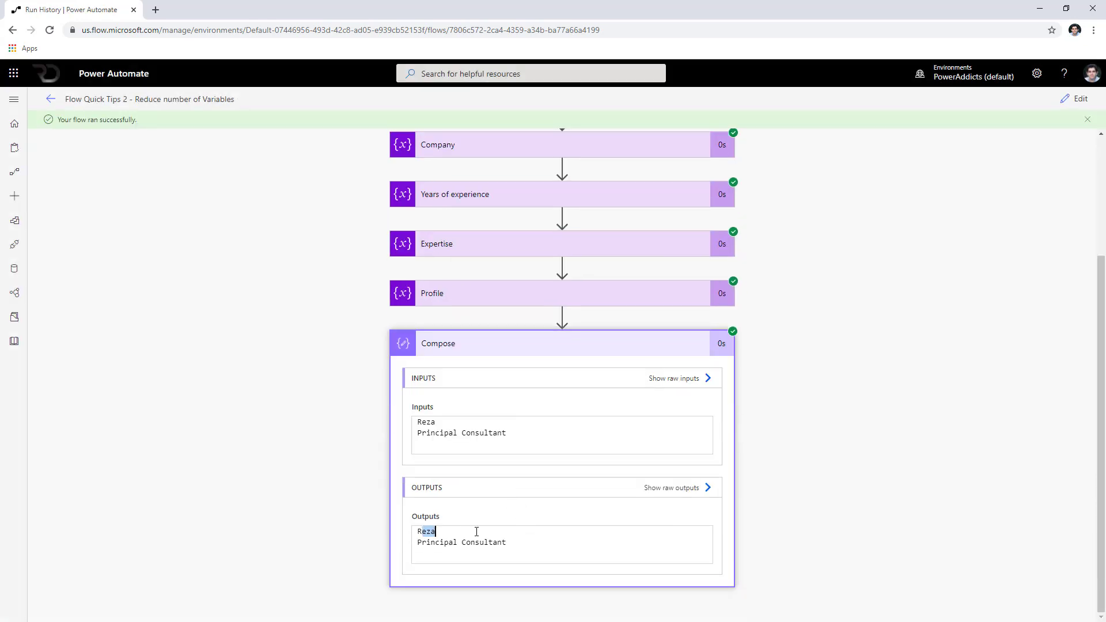
click(481, 550)
- Compare the Compose outputs with the vName and vTitle keys in a.json in Visual Studio Code, and return to the run
key(alt+Tab)
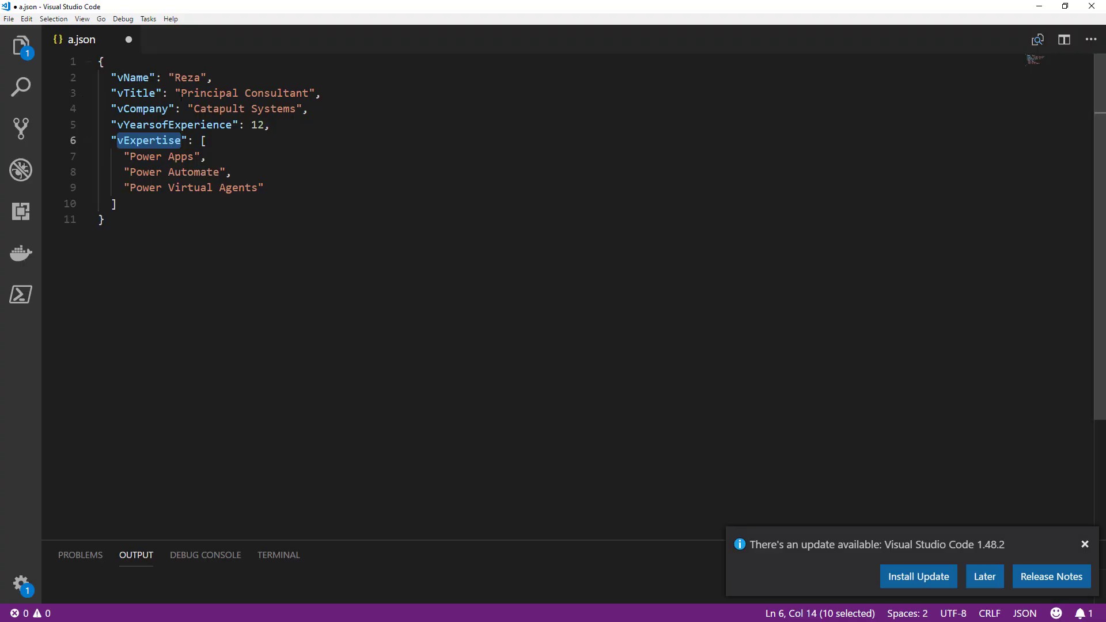
key(Left)
key(Up)
key(Up)
key(Up)
key(Up)
key(ctrl+shift+Right)
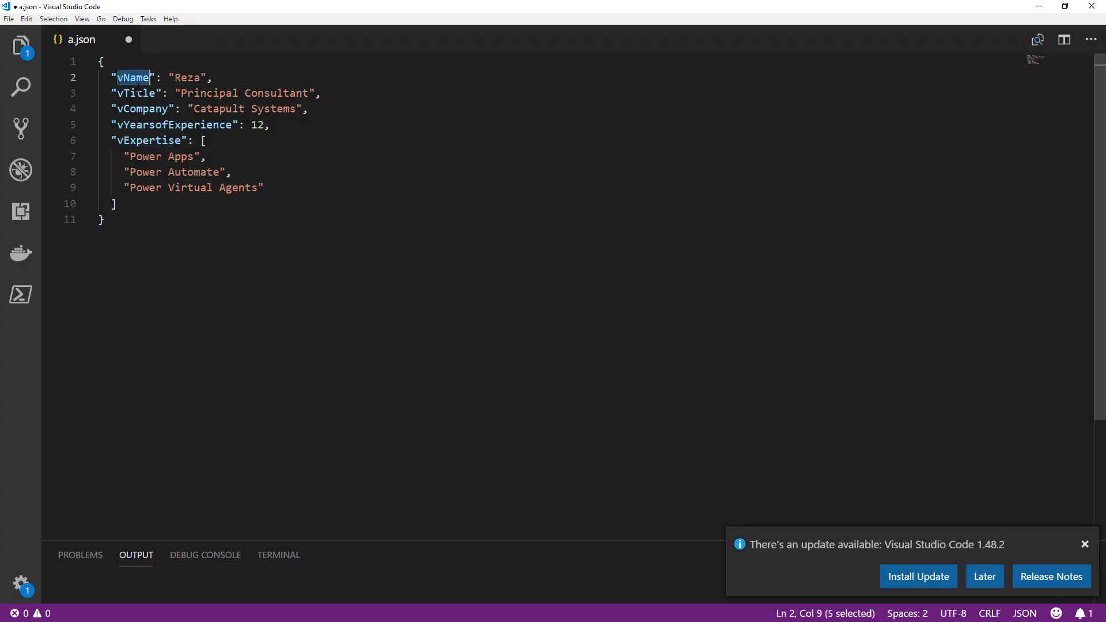
key(Left)
key(Down)
key(ctrl+shift+Right)
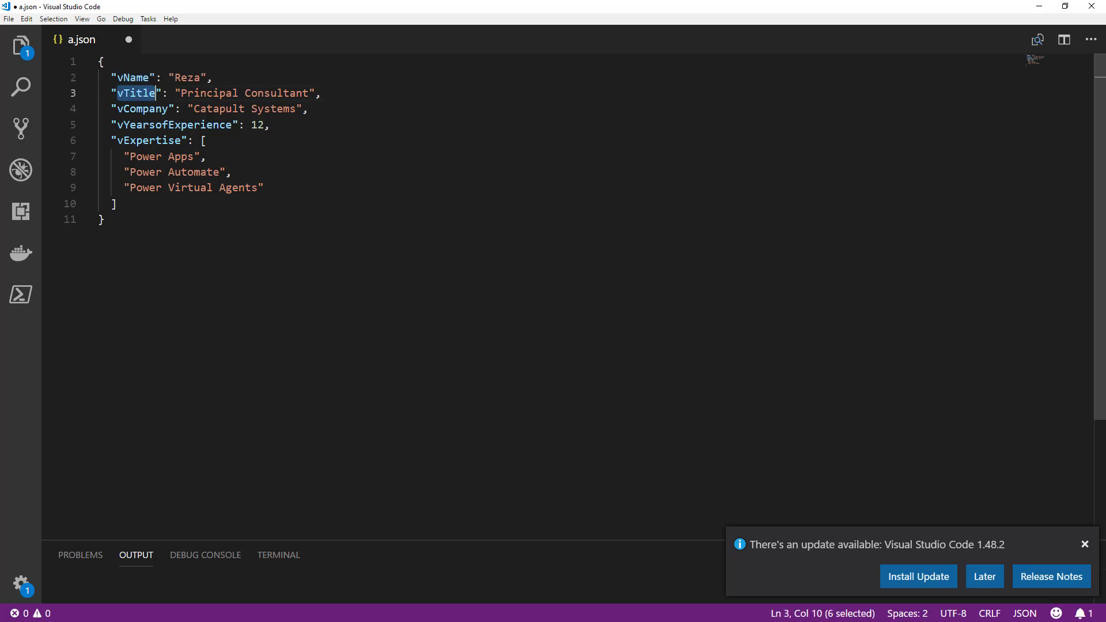
click(1050, 6)
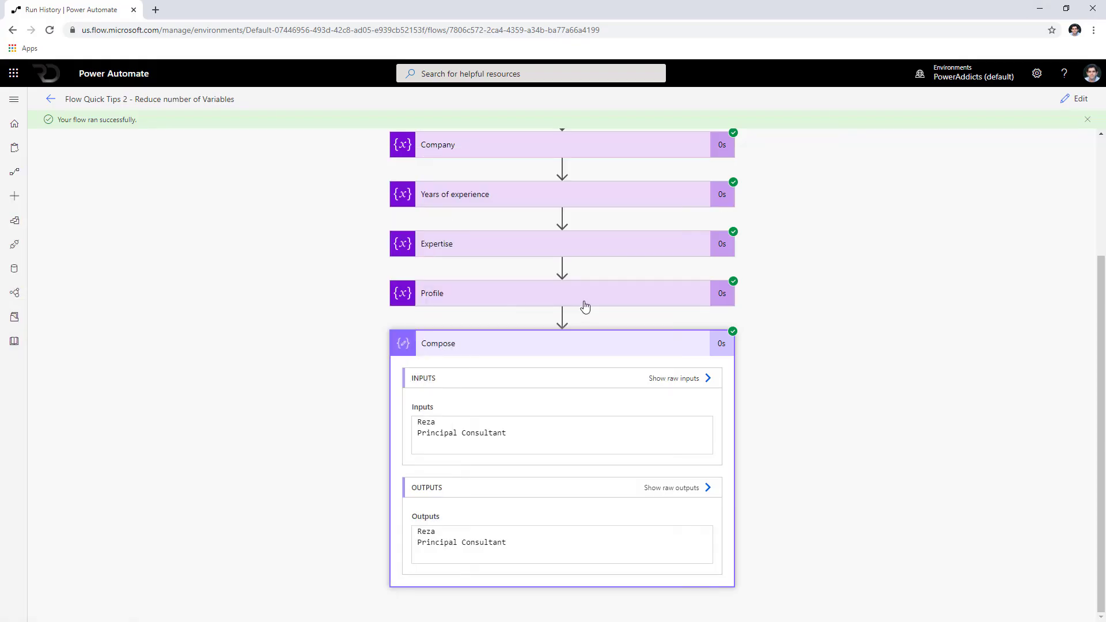
- Review the separate variable actions in the run against the single JSON object in a.json
scroll(573, 316, up, 3)
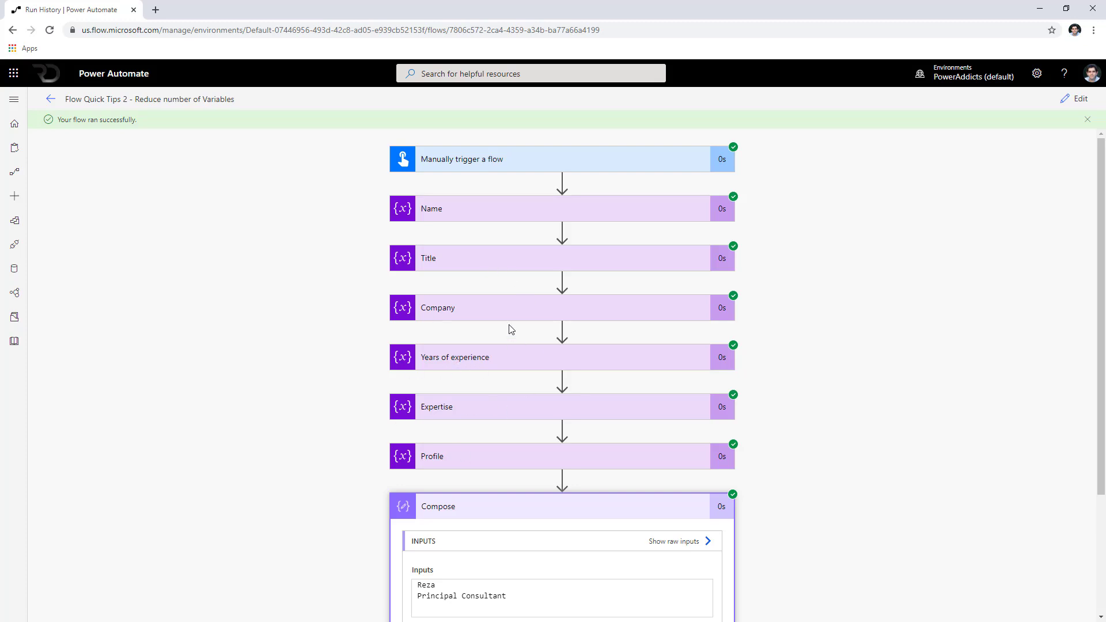
scroll(509, 328, down, 3)
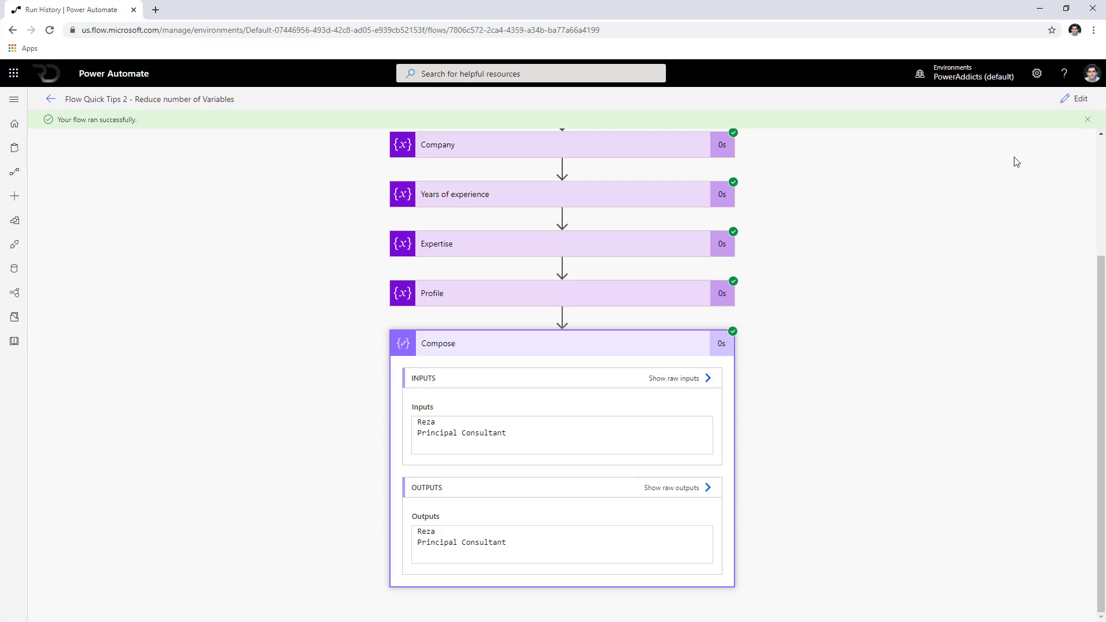
key(alt+Tab)
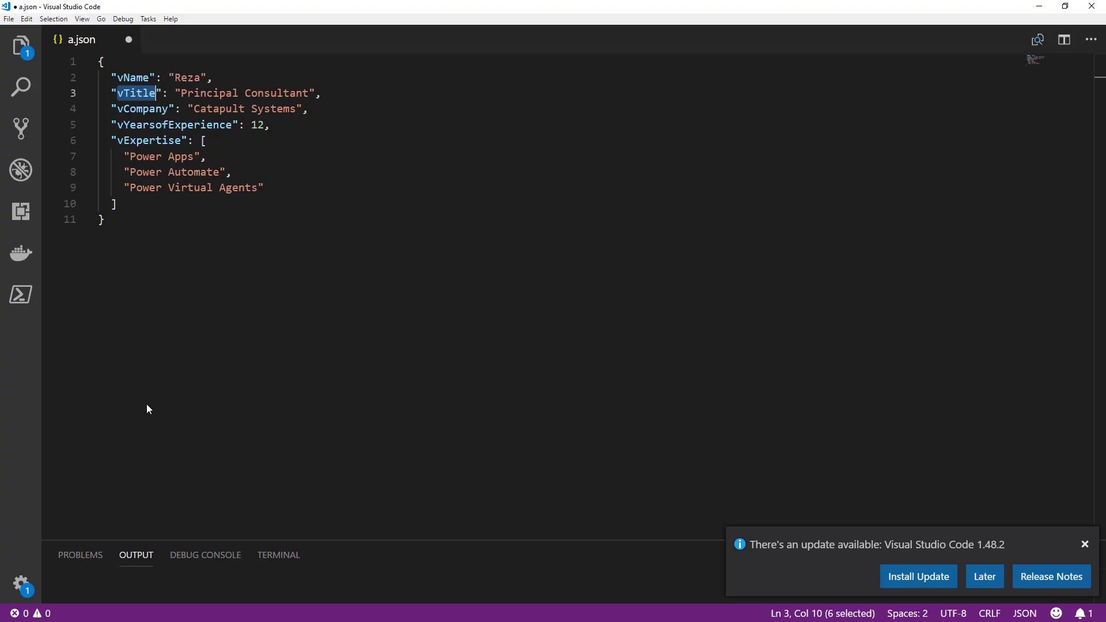
click(279, 229)
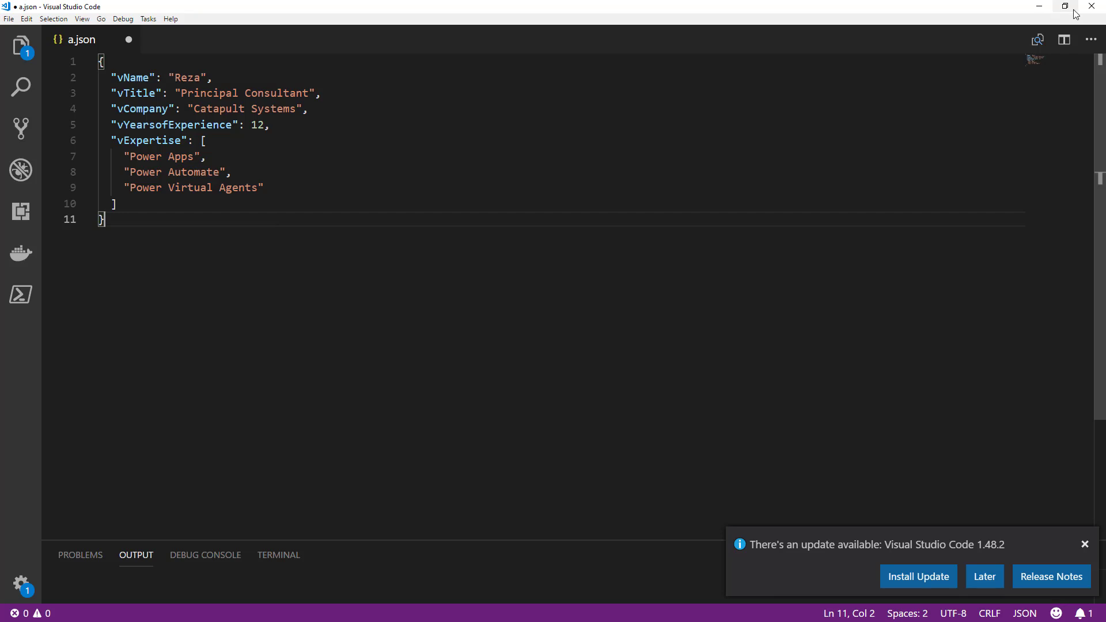
key(alt+Tab)
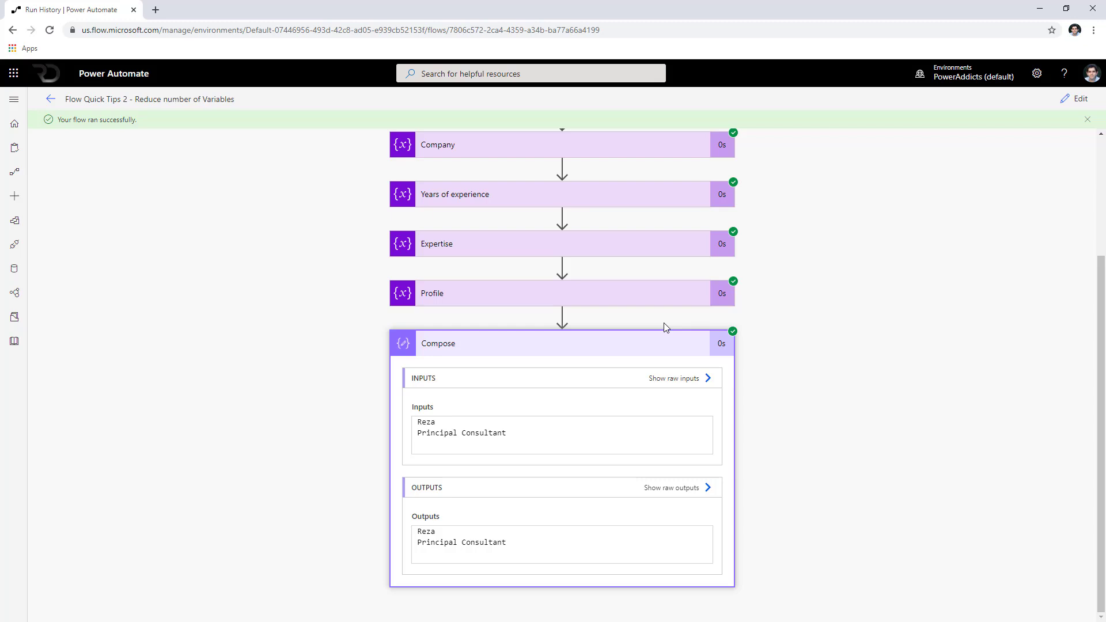
- Reopen the flow for editing and add a Set variable action after Compose, targeting varProfile
click(1075, 99)
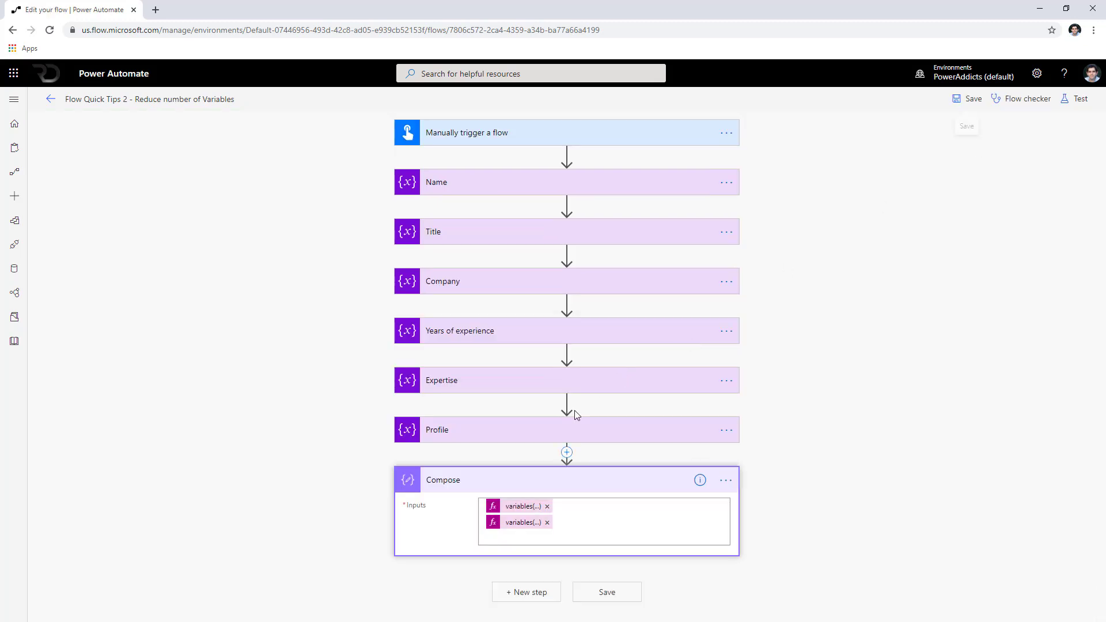
click(557, 482)
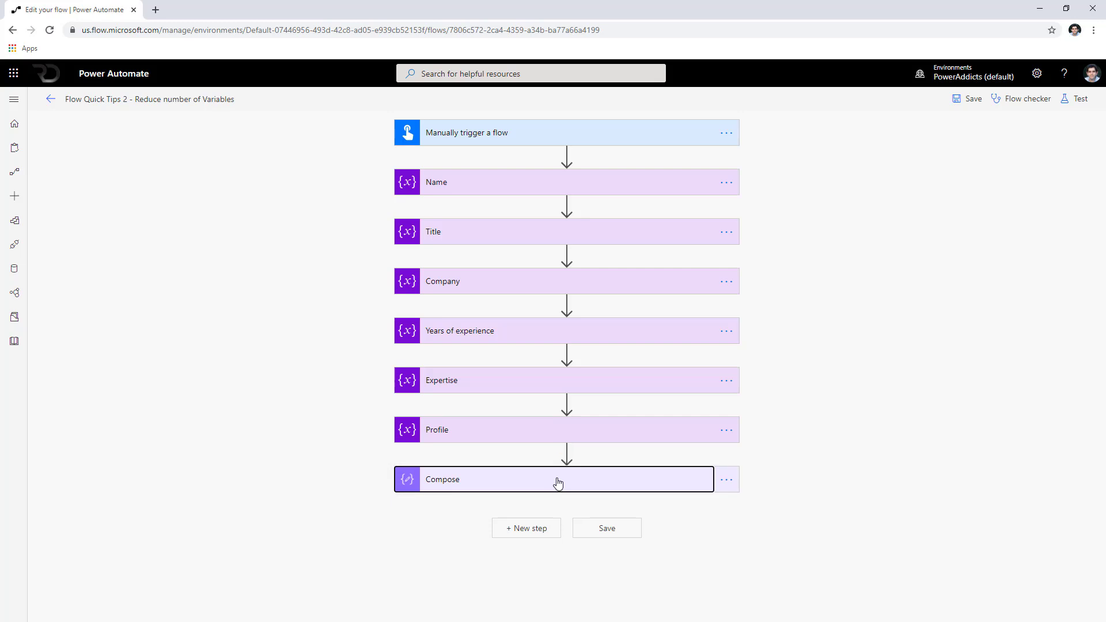
click(506, 539)
text(set)
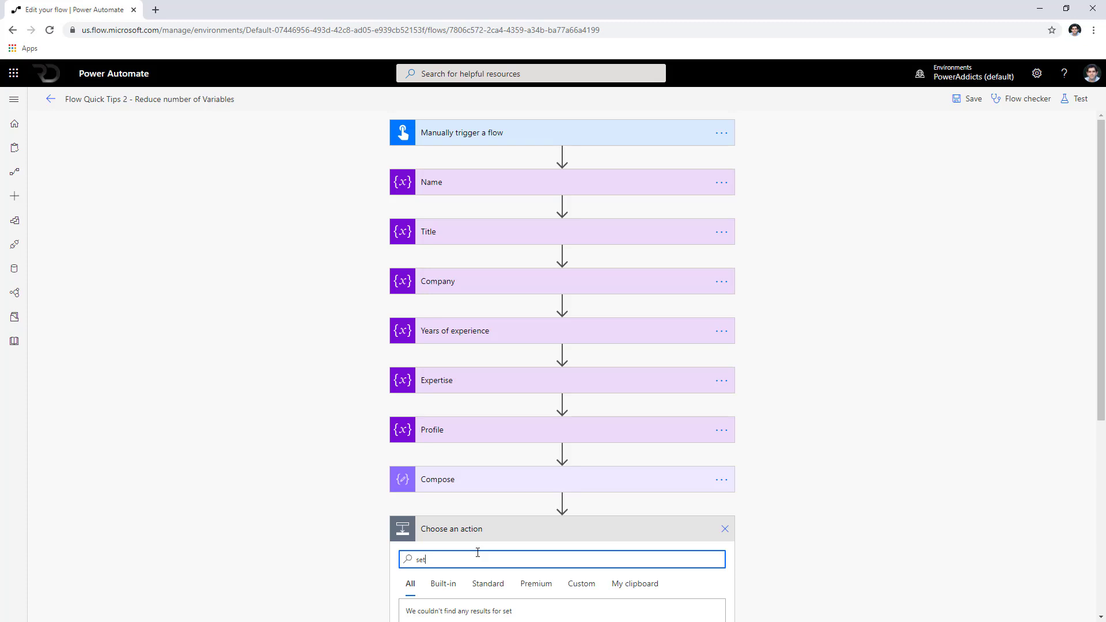
text( variable)
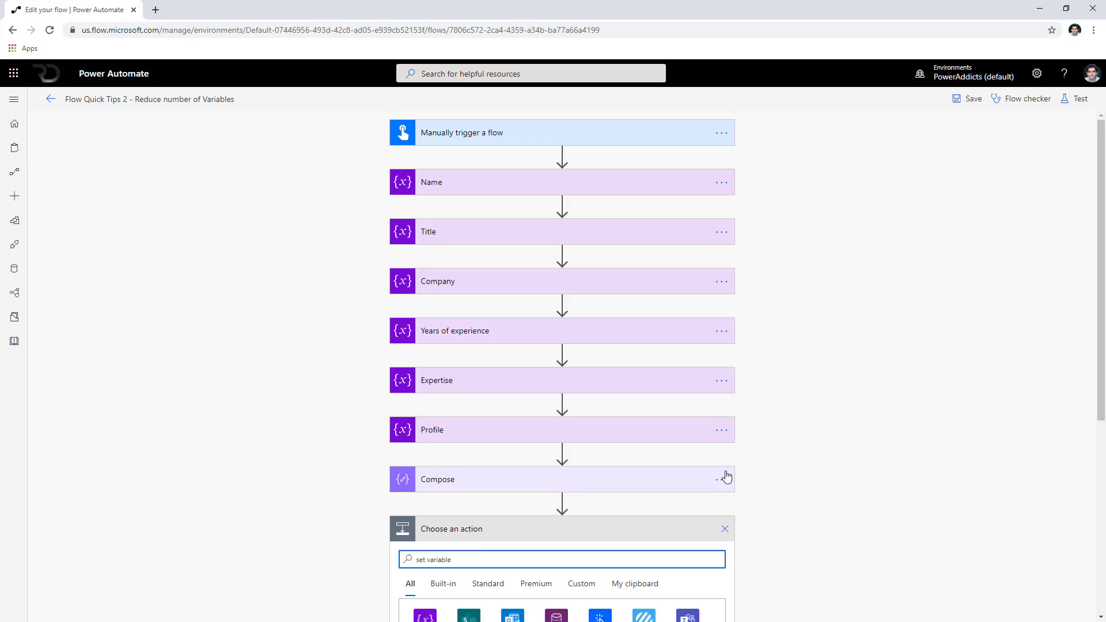
scroll(727, 476, down, 5)
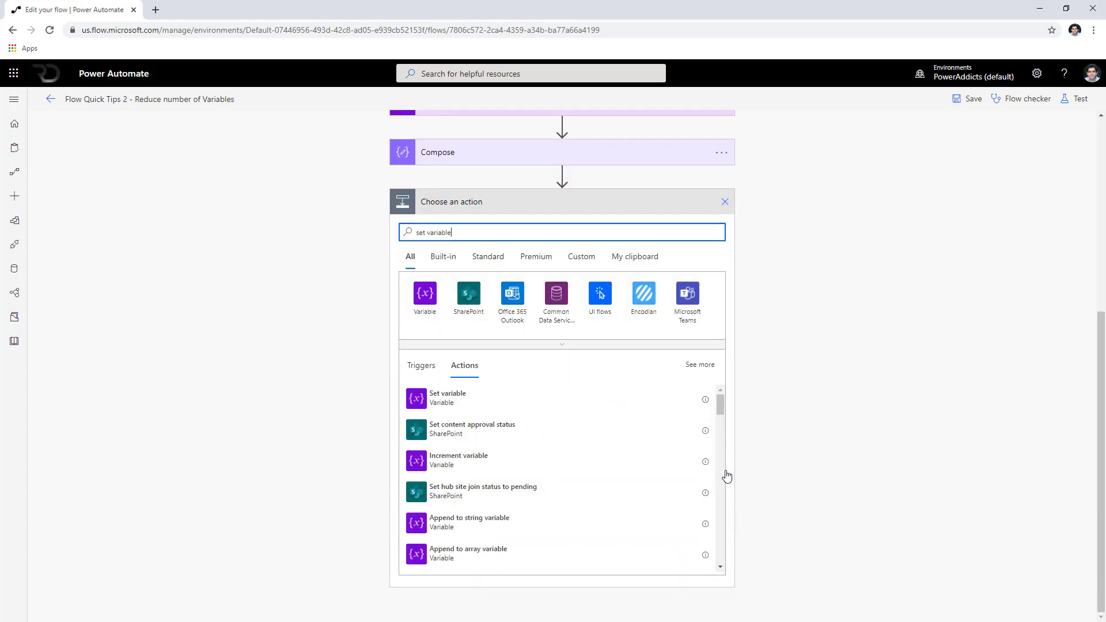
click(458, 404)
click(511, 538)
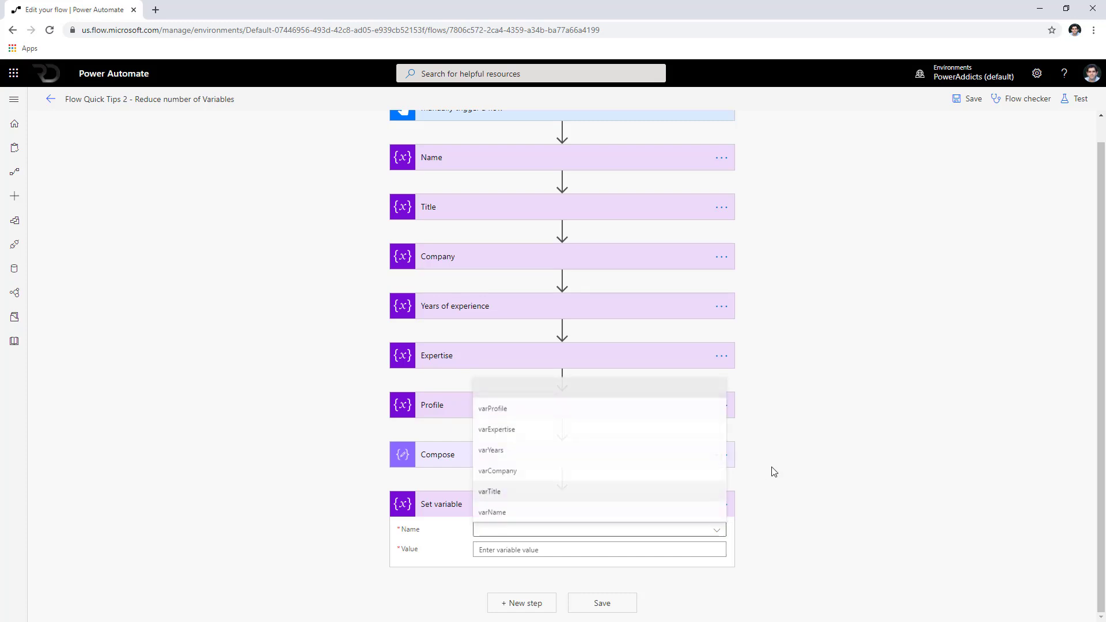
click(543, 533)
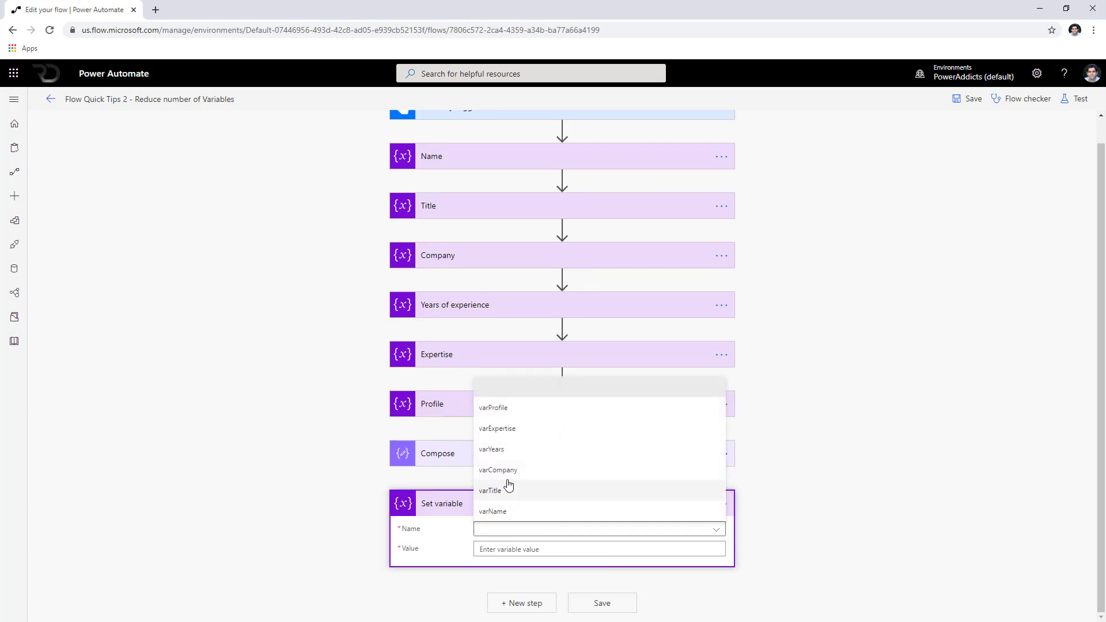
click(507, 408)
- Set the Set variable action's value to the varProfile variable and try to save the flow
click(645, 547)
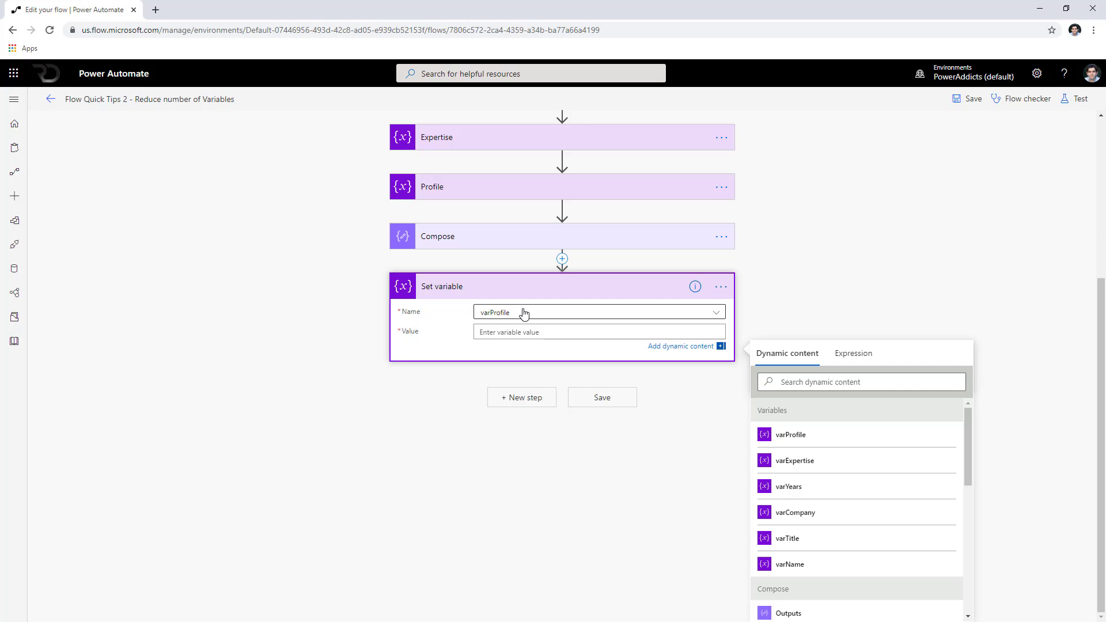
click(793, 435)
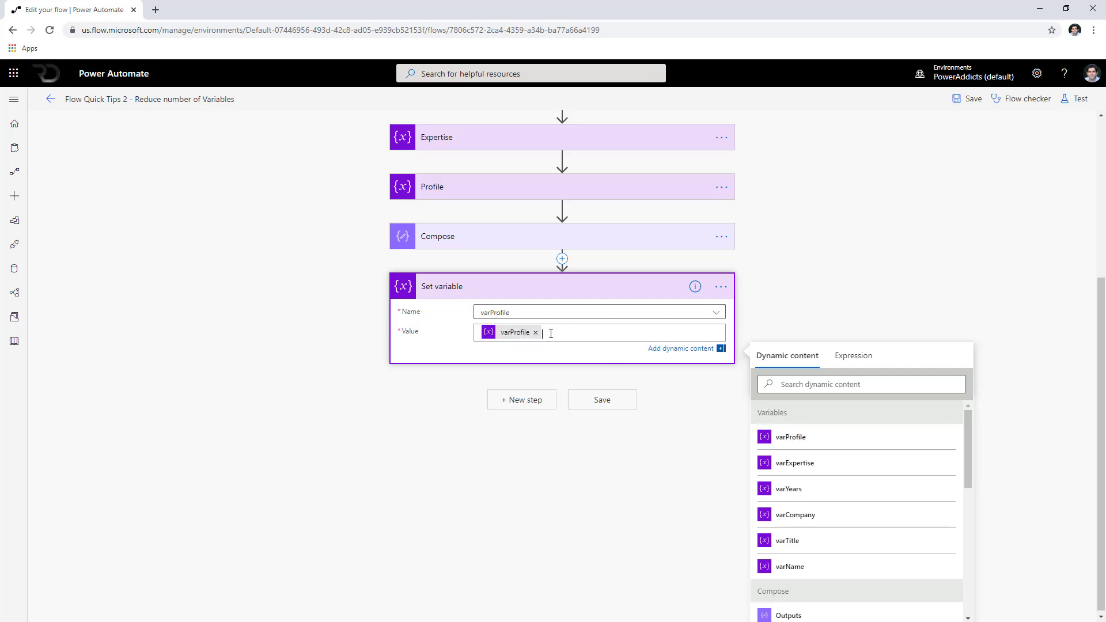
click(968, 98)
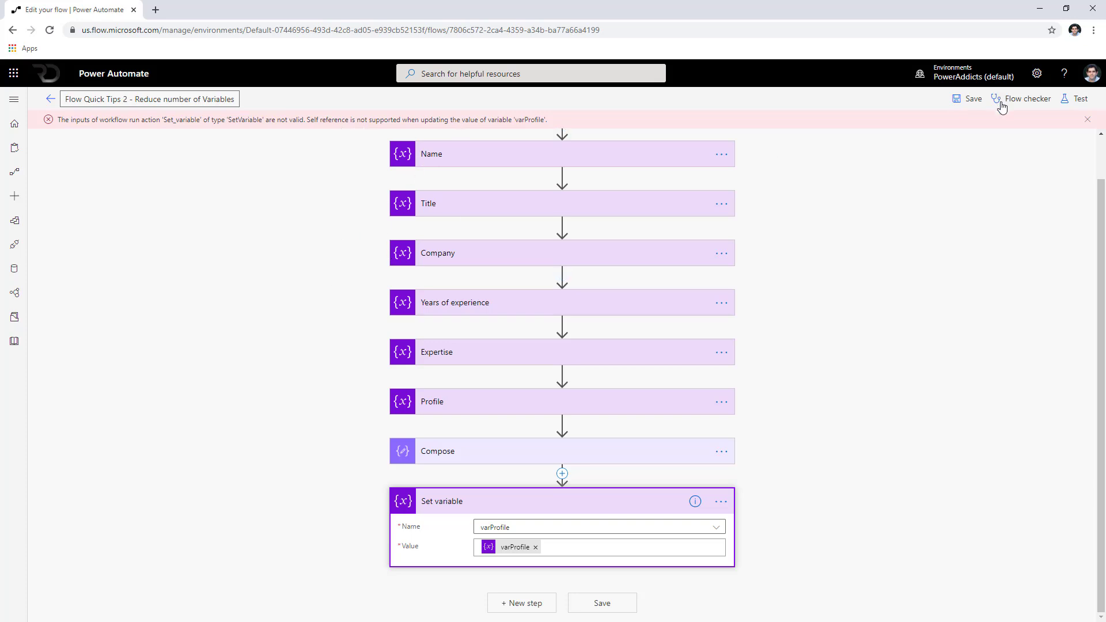
click(1093, 123)
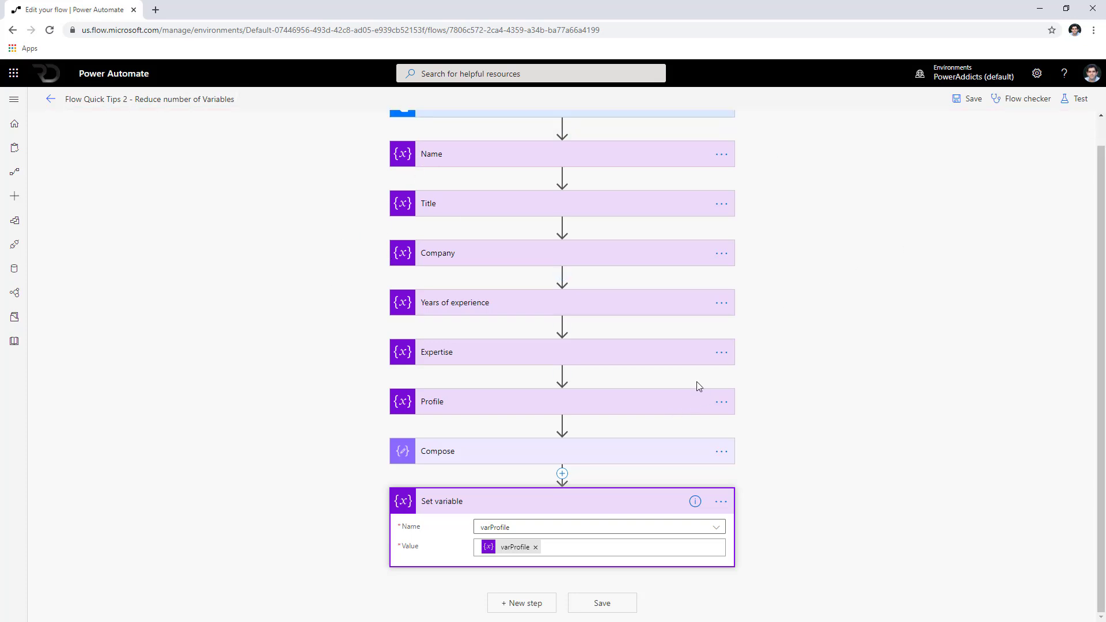
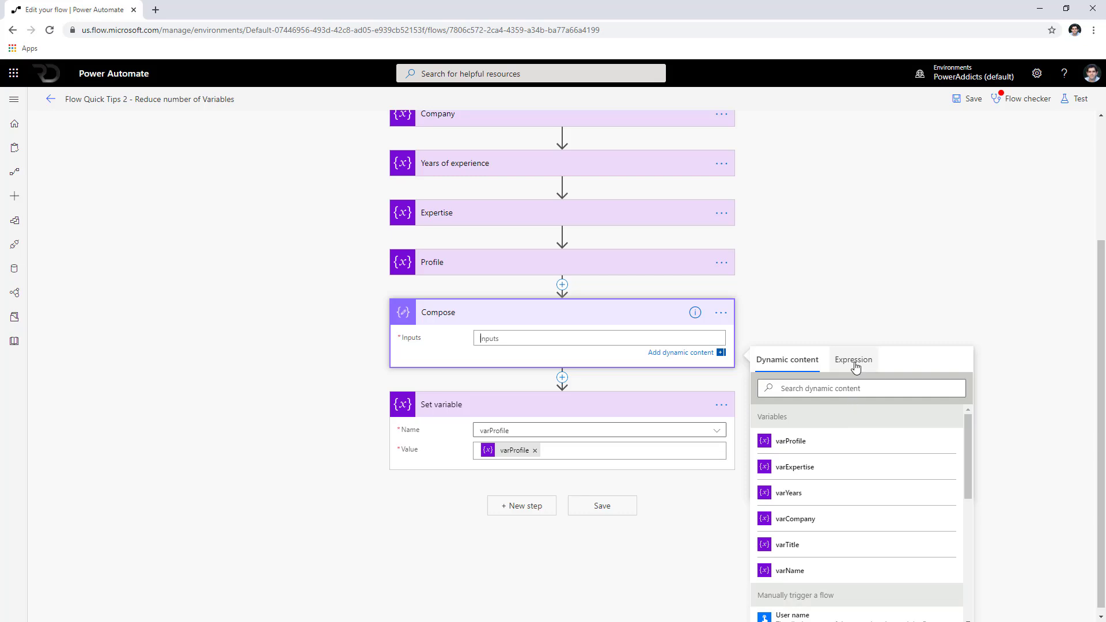
- Start a setProperty expression for the Compose inputs with the varProfile variable as its object argument
click(853, 359)
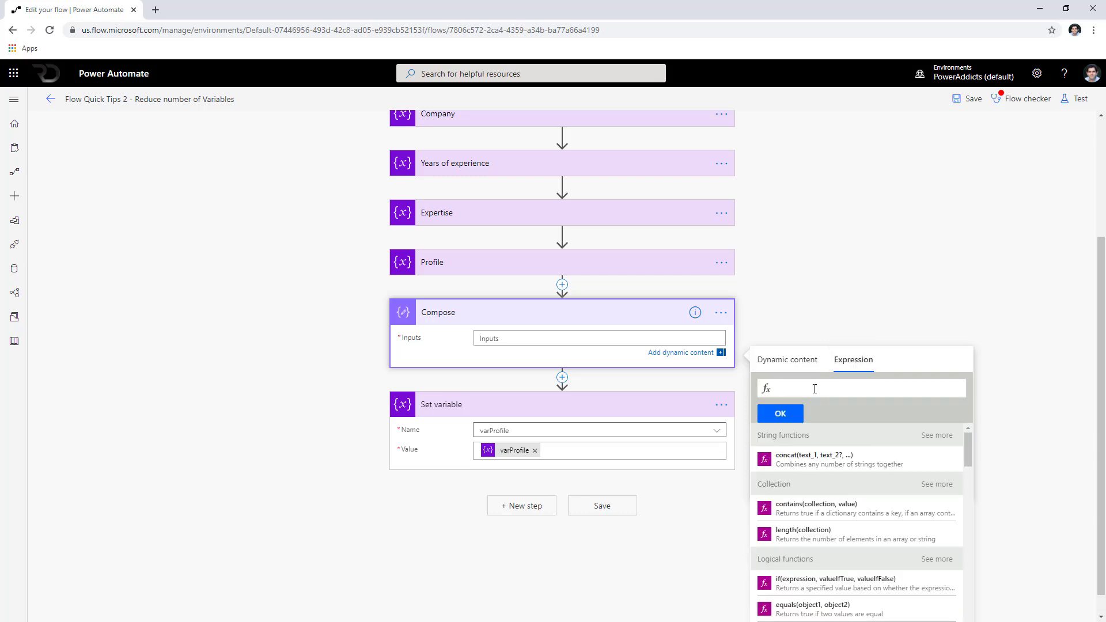
text(setpro)
key(Tab)
text(()
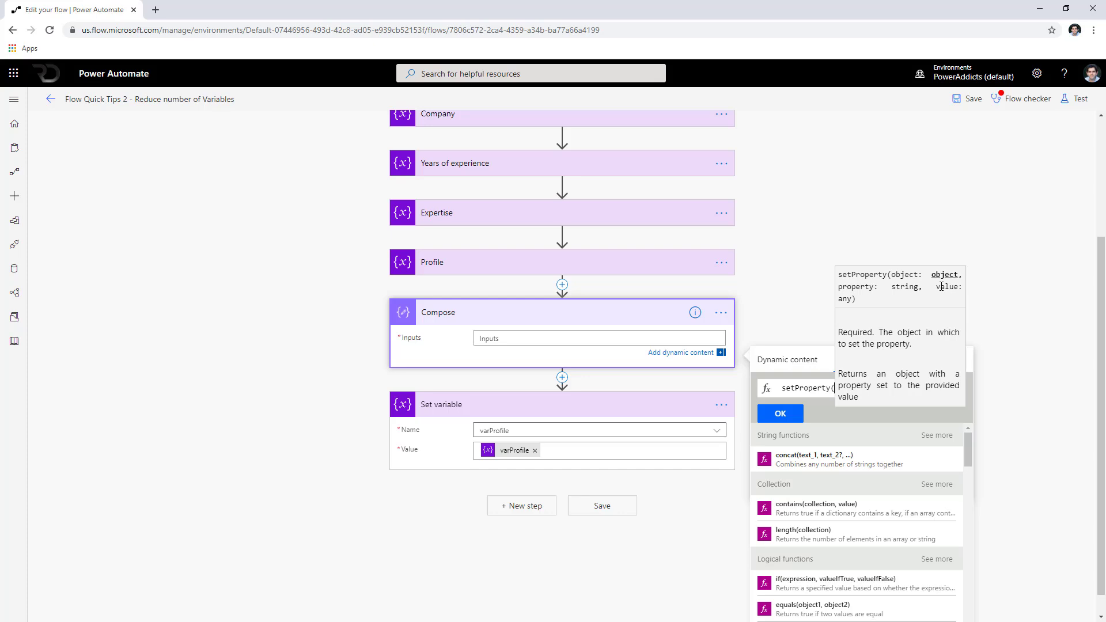
click(816, 366)
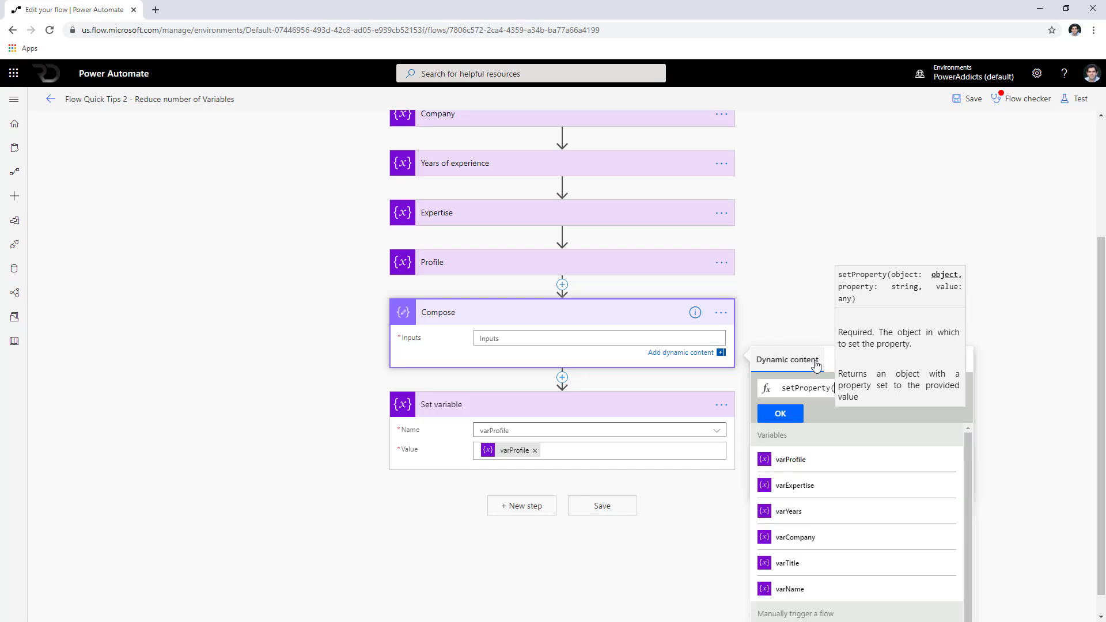
click(813, 459)
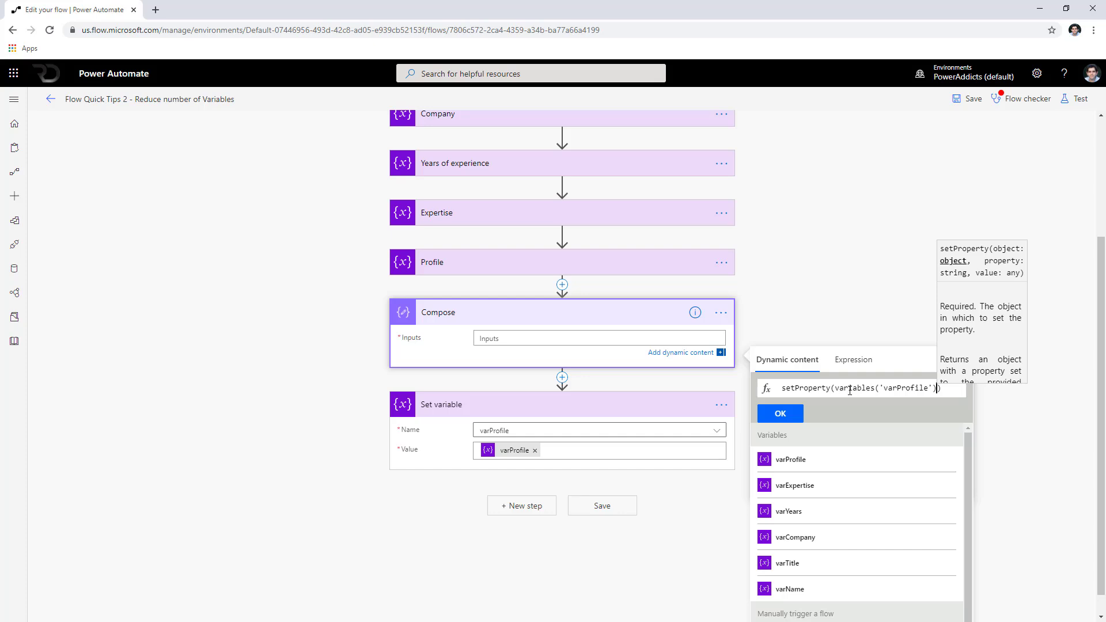
text(,)
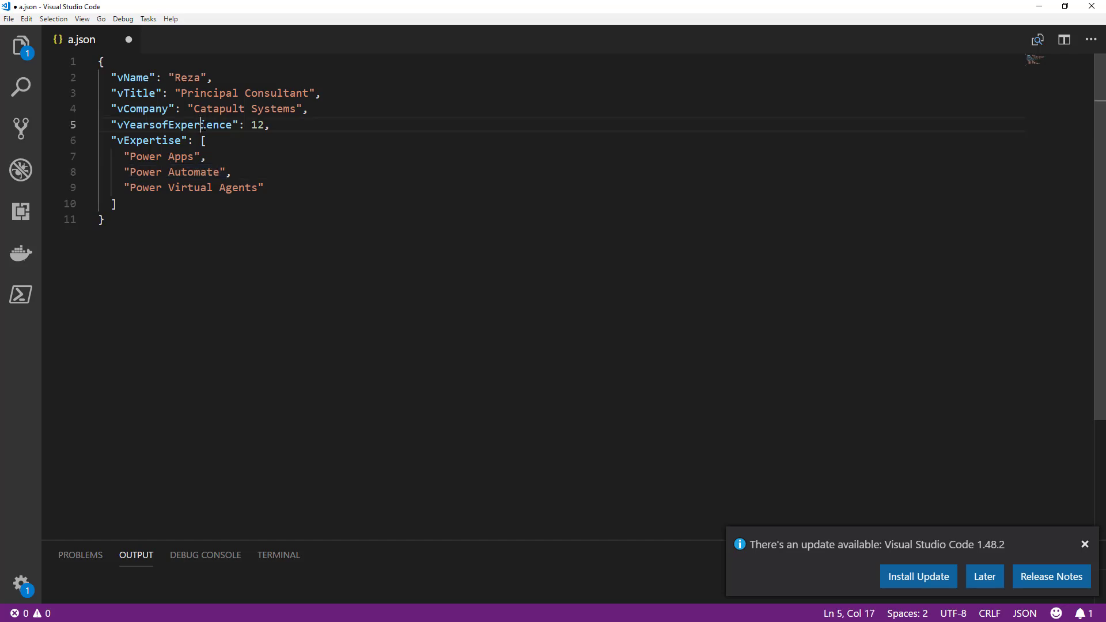
- Copy the vYearsofExperience key from a.json in Visual Studio Code and enter it in single quotes as the expression's property argument
double_click(160, 125)
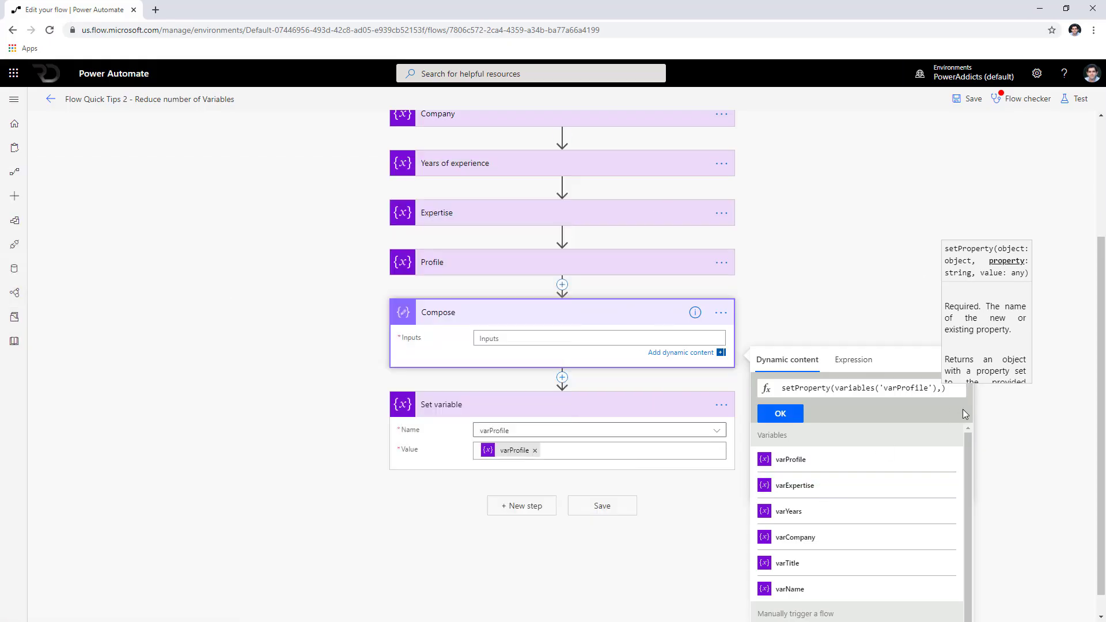
text(vYearsofExperience)
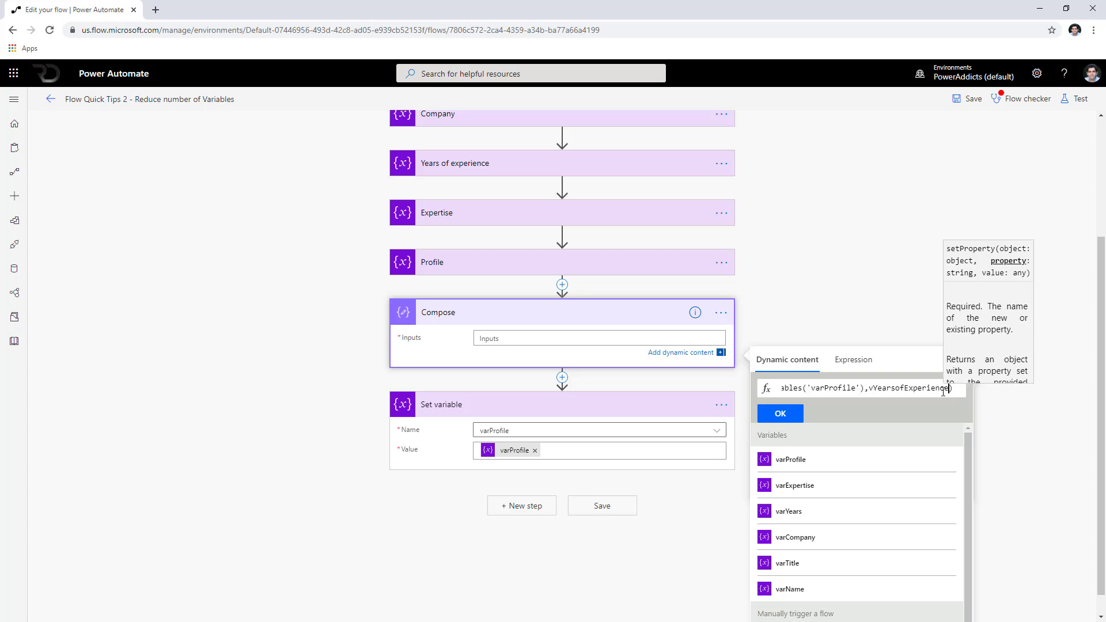
key(Right)
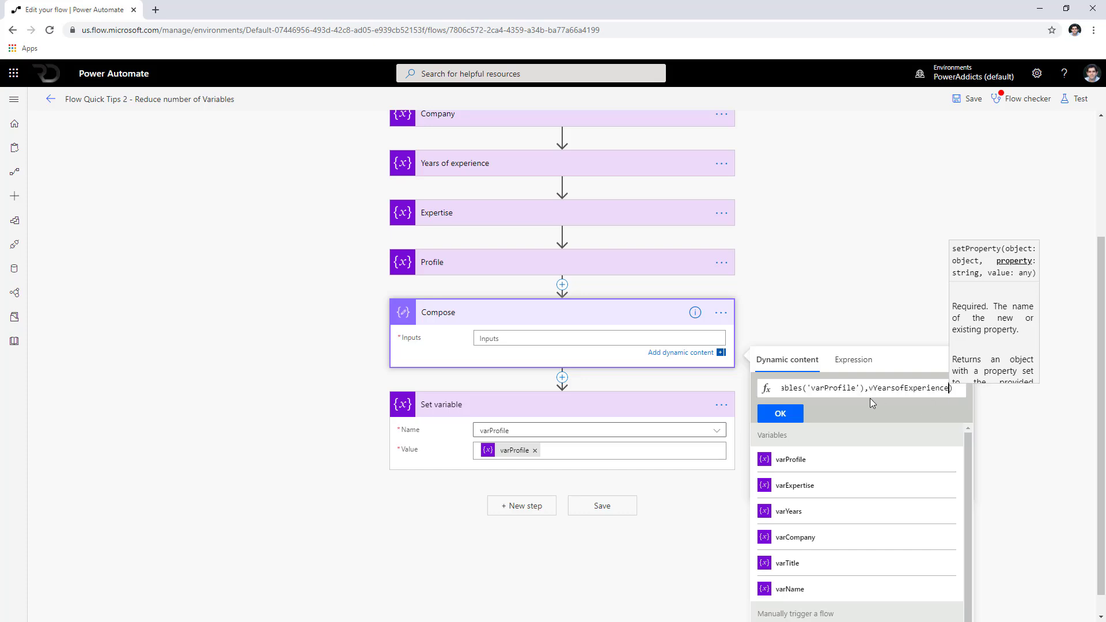
text(')
click(869, 387)
text(')
click(947, 387)
text(')
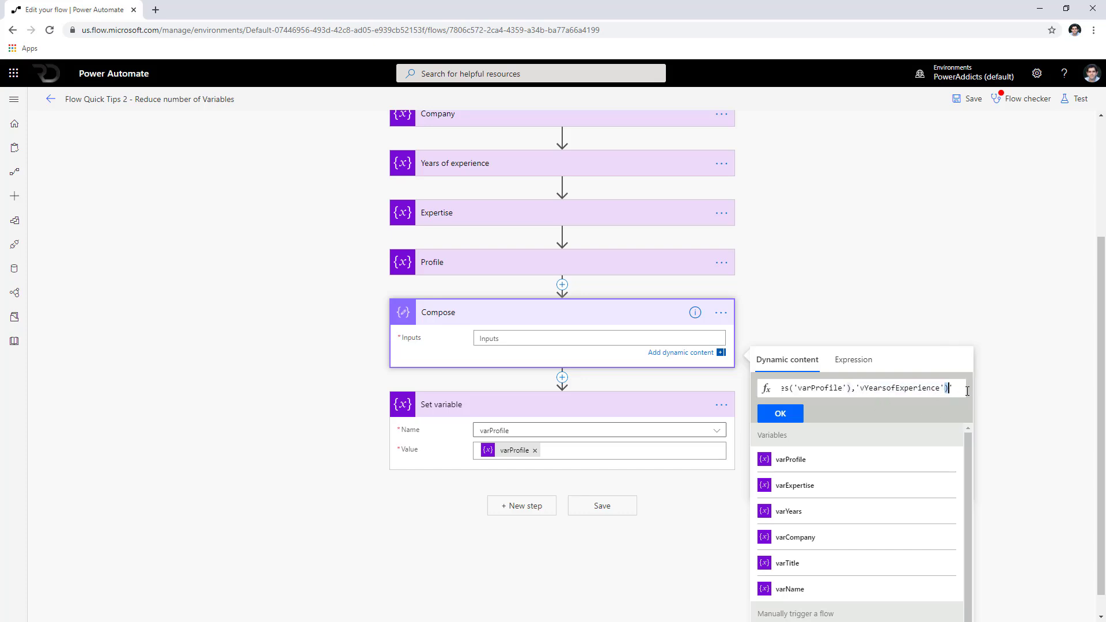
key(BackSpace)
key(BackSpace)
text(,)
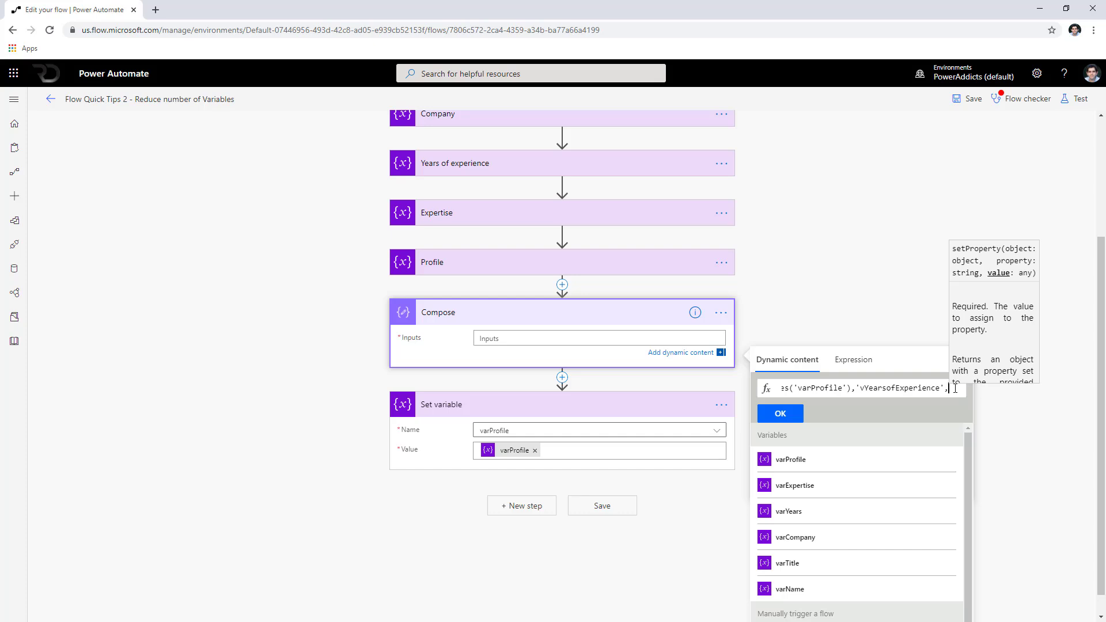
- Complete the setProperty expression with the value 13 and insert it into the Compose inputs
text(13)
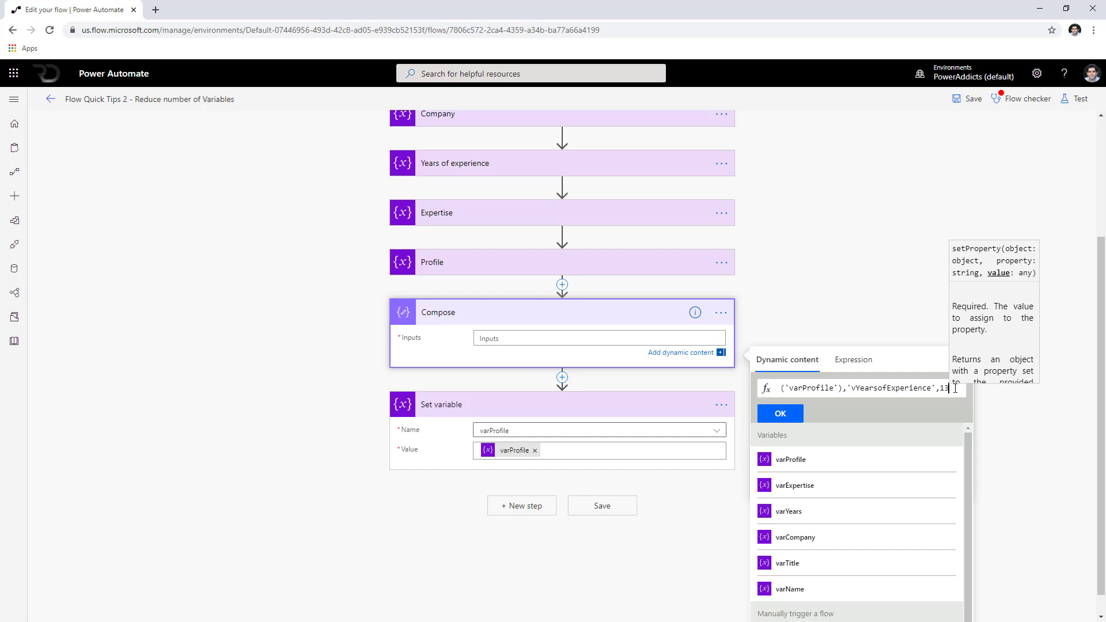
text())
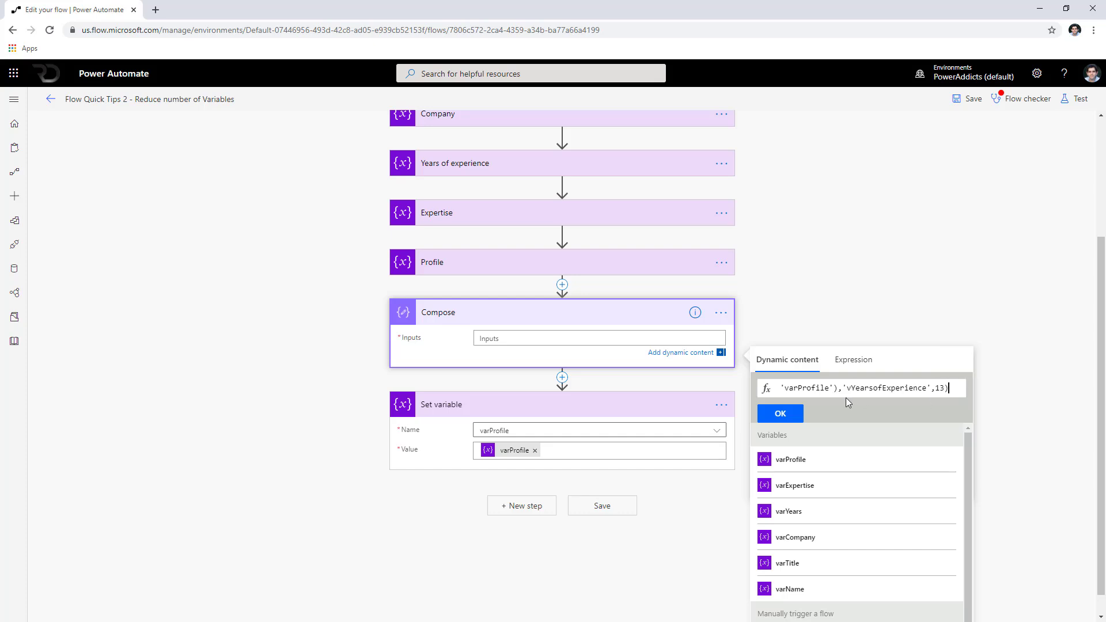
click(782, 414)
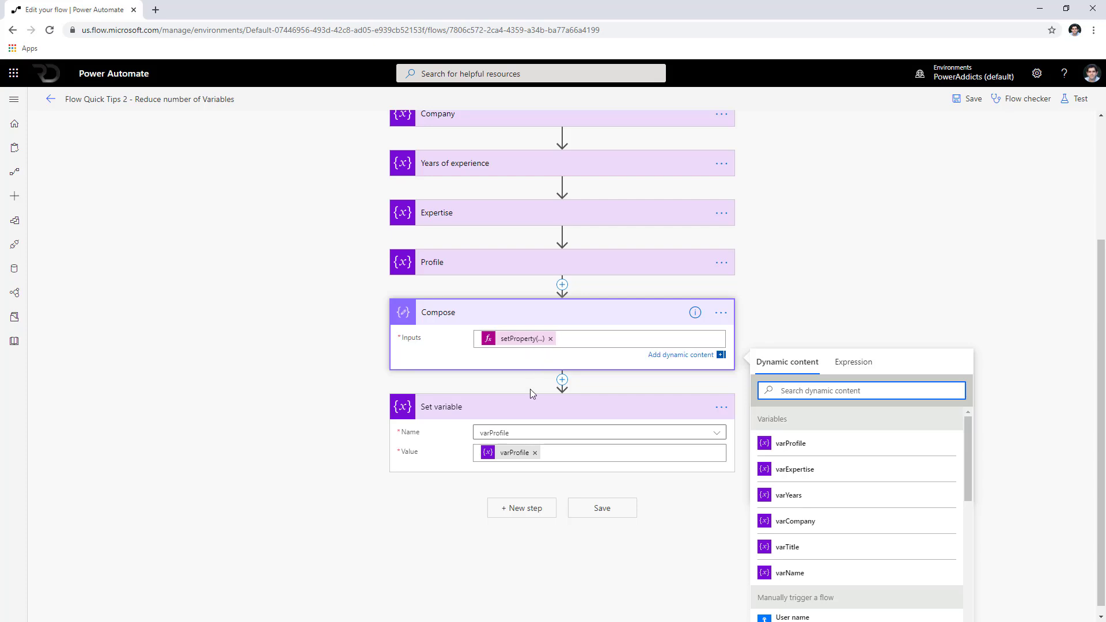
- Replace the Set variable action's value with the Outputs of Compose, and save and test the flow
click(534, 452)
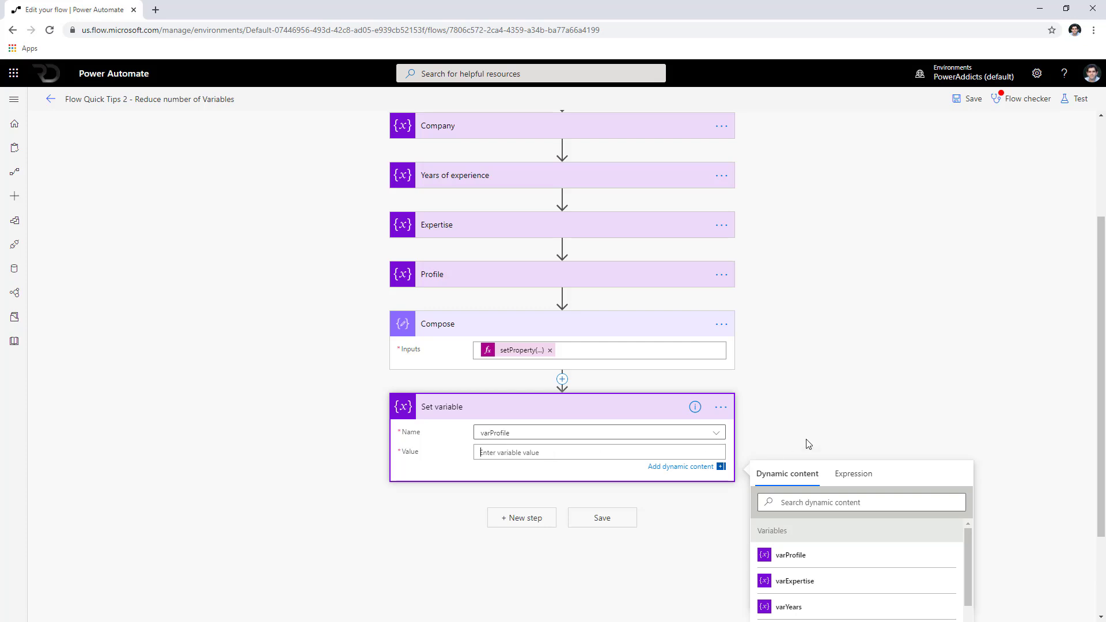
scroll(809, 445, down, 2)
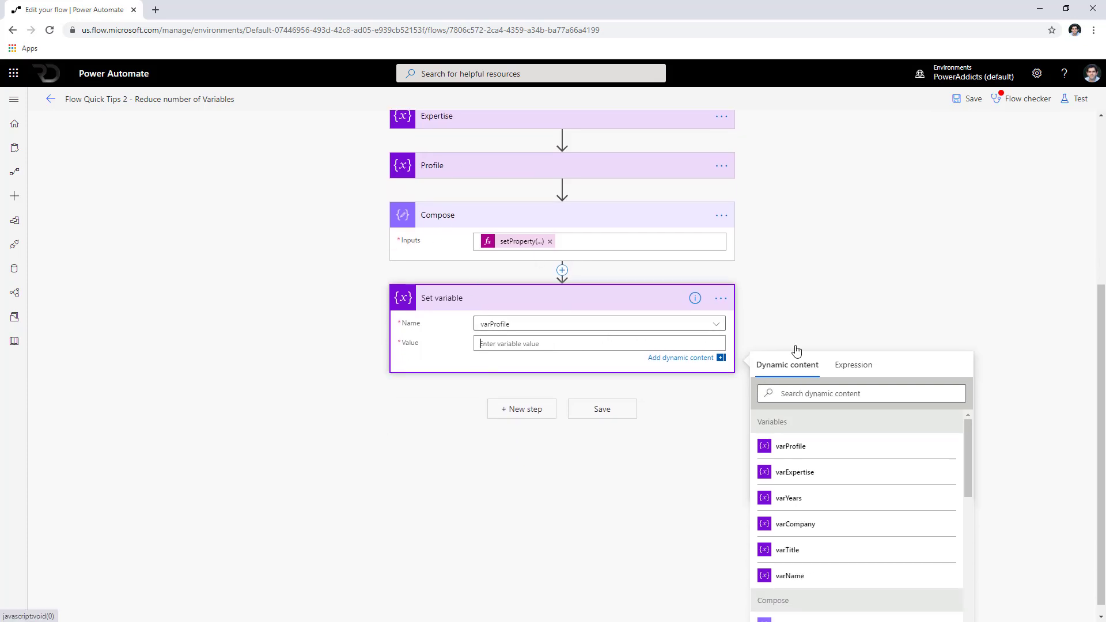
scroll(854, 489, down, 3)
click(789, 424)
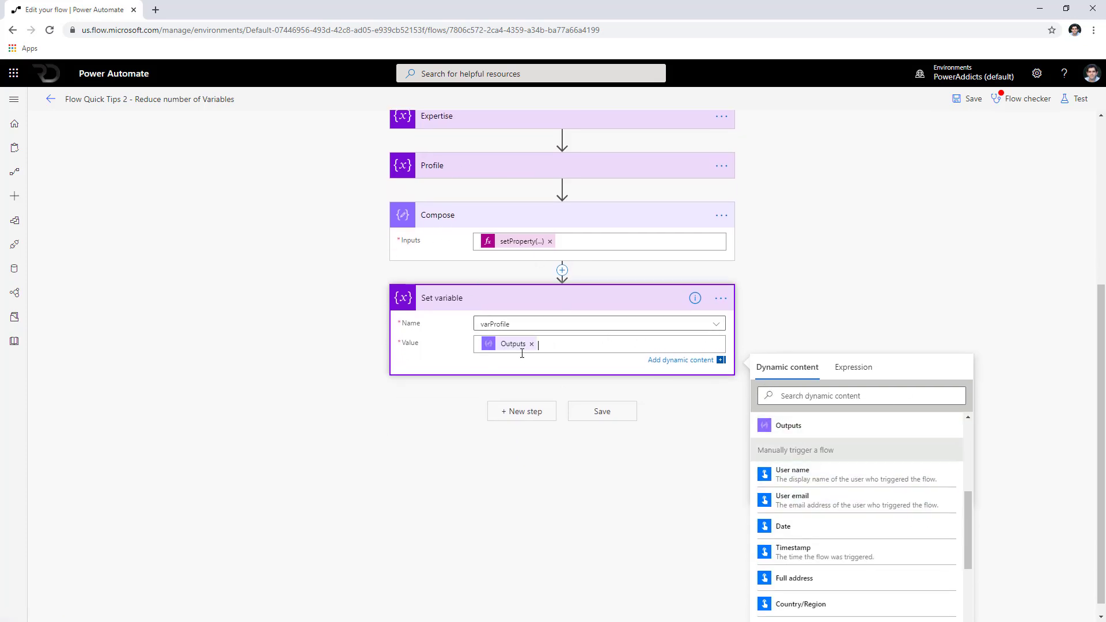
click(1075, 99)
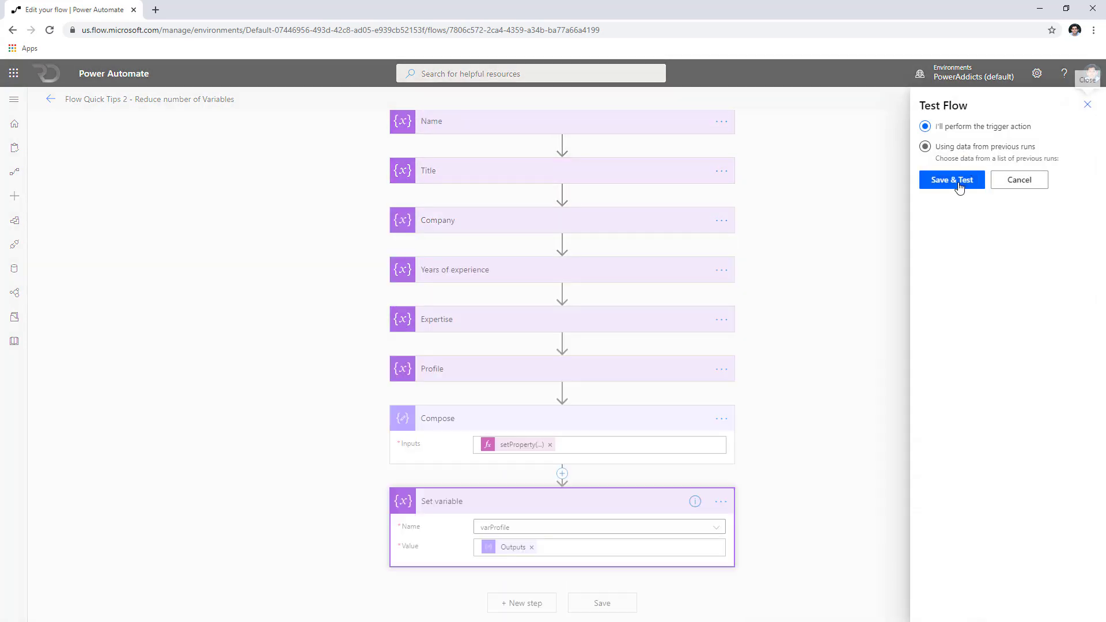
click(956, 180)
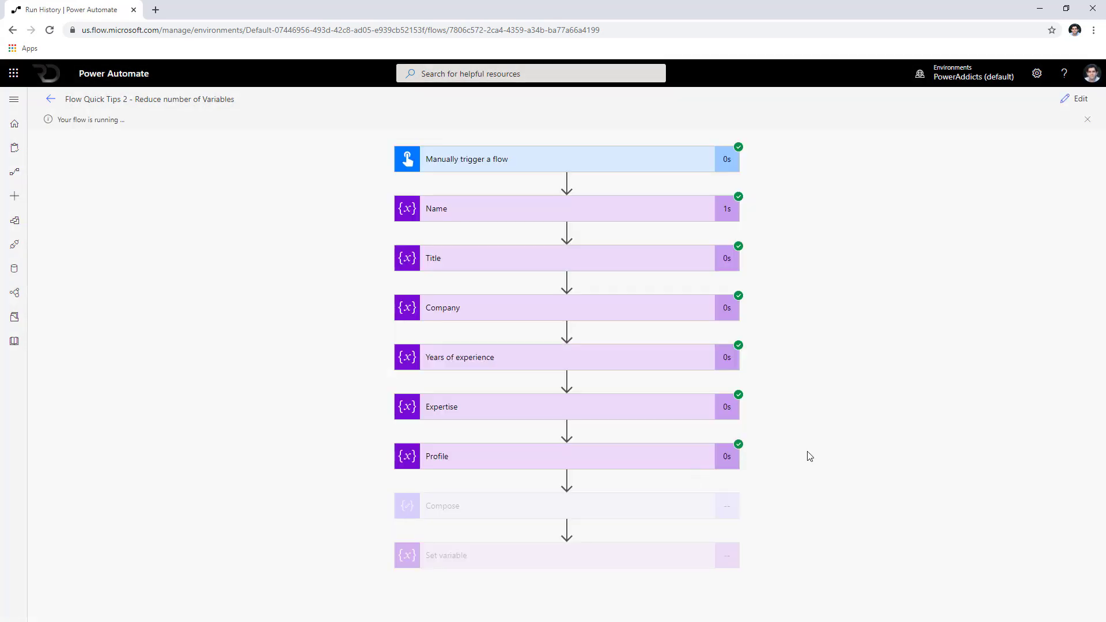
- Inspect vYearsofExperience in the run's Compose outputs and in the varProfile output of Set variable
click(632, 507)
scroll(874, 501, down, 5)
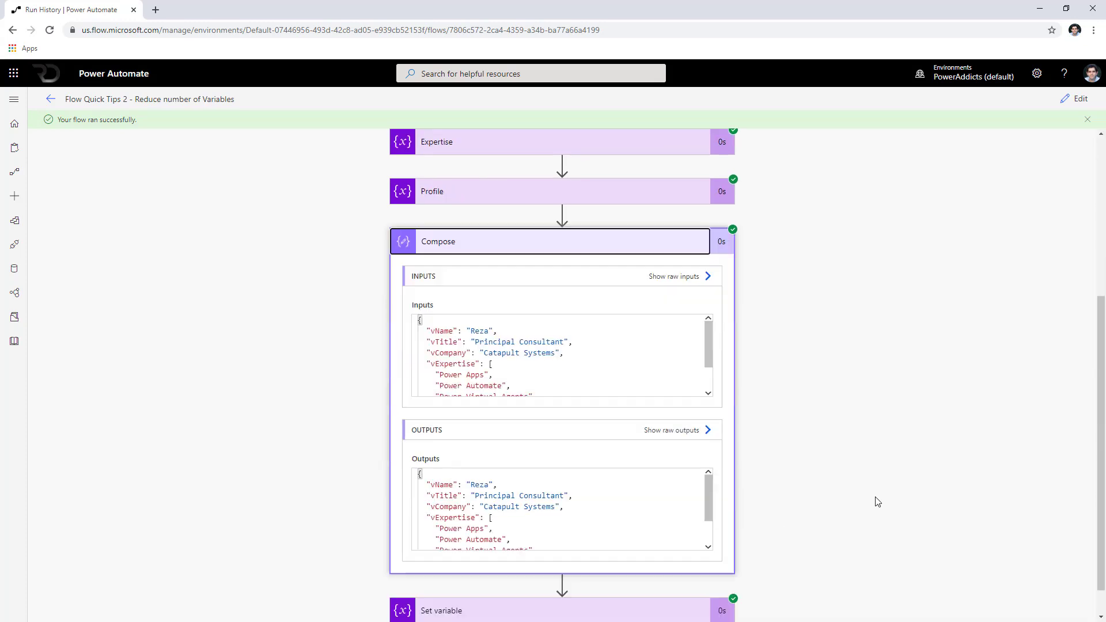
scroll(498, 464, down, 3)
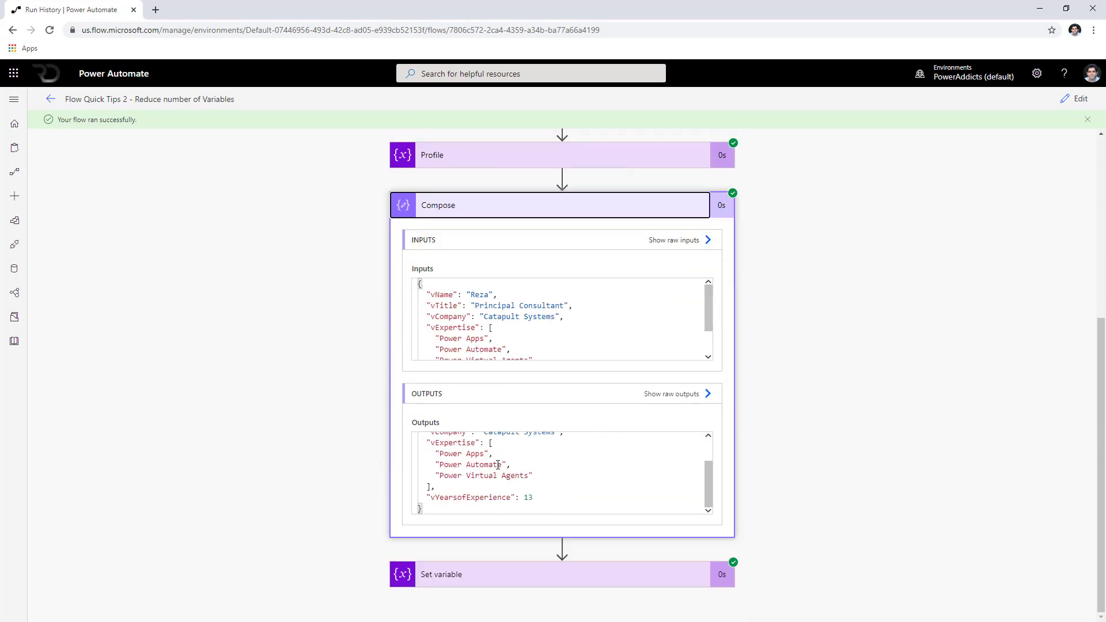
scroll(461, 472, up, 5)
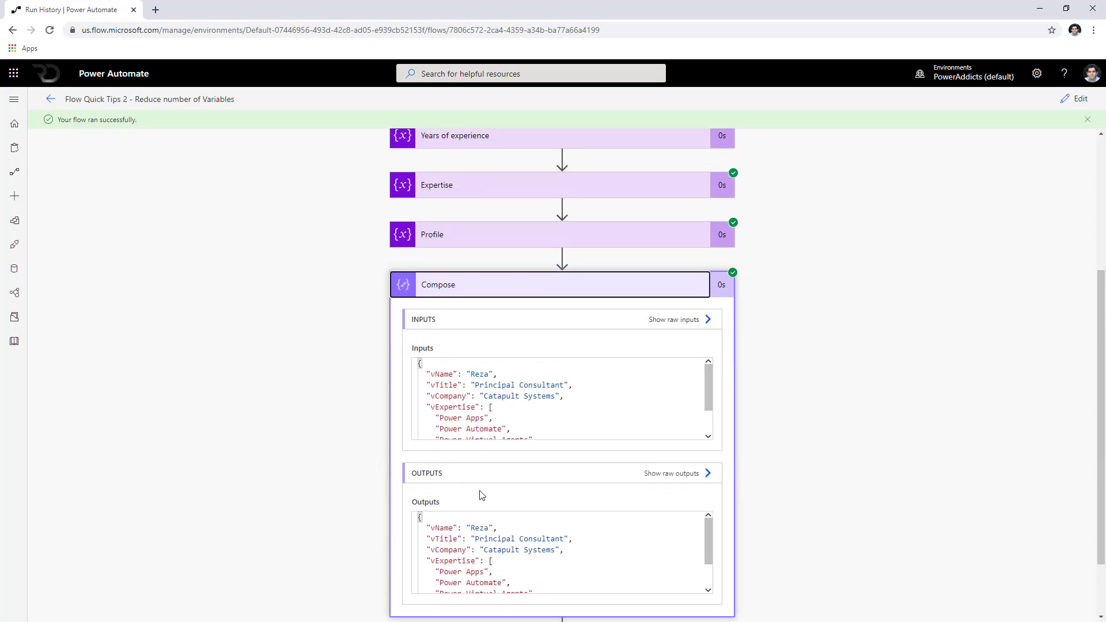
scroll(484, 493, down, 5)
double_click(528, 497)
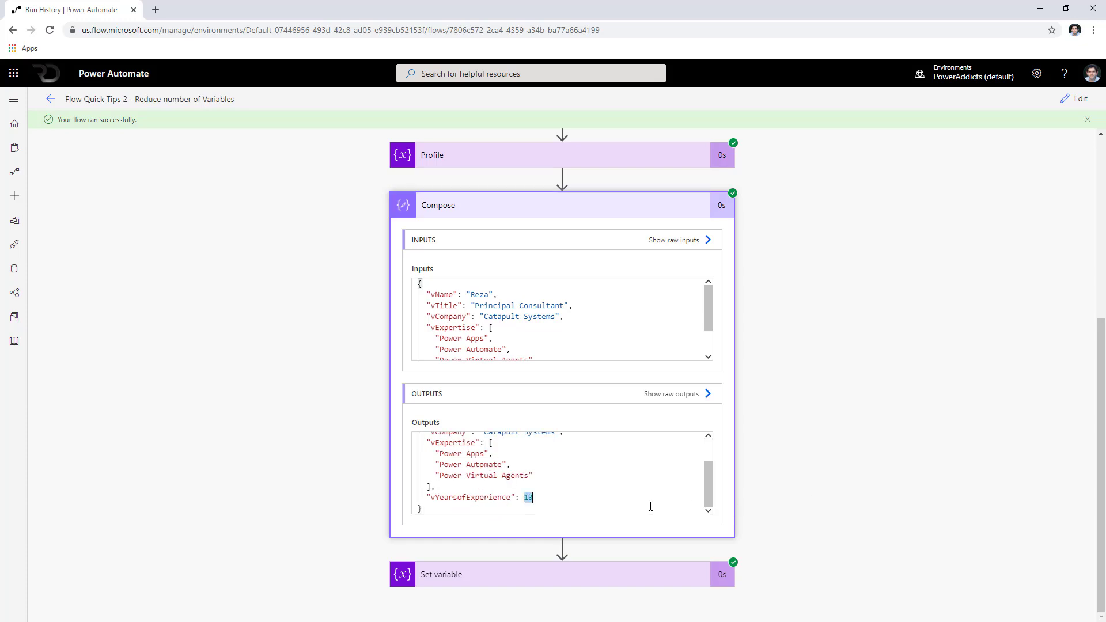
click(503, 585)
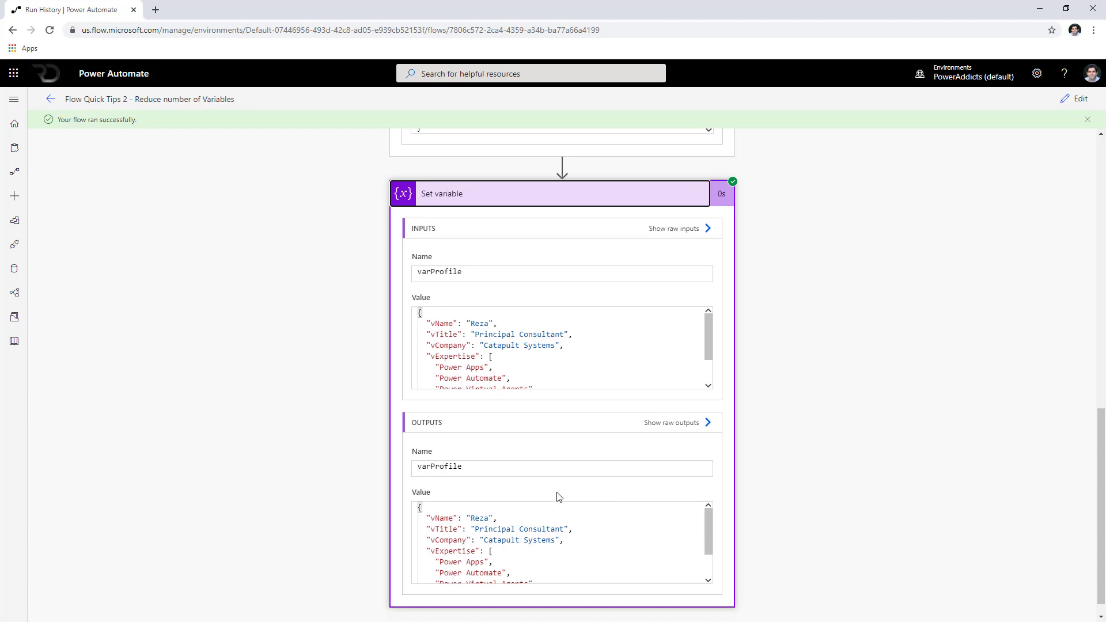
scroll(556, 498, down, 4)
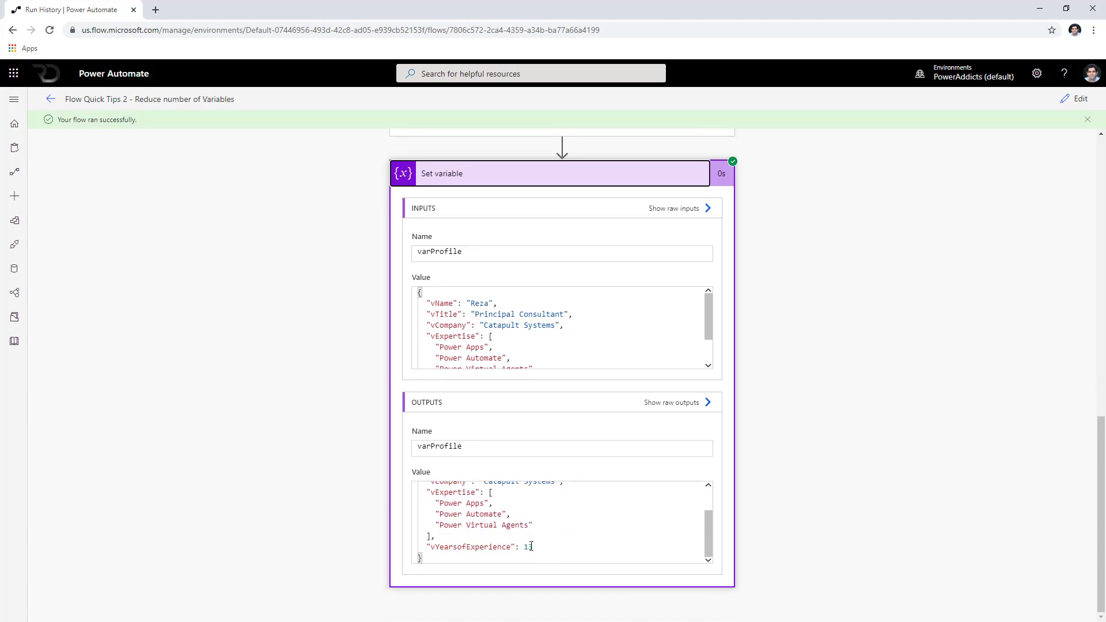
double_click(469, 547)
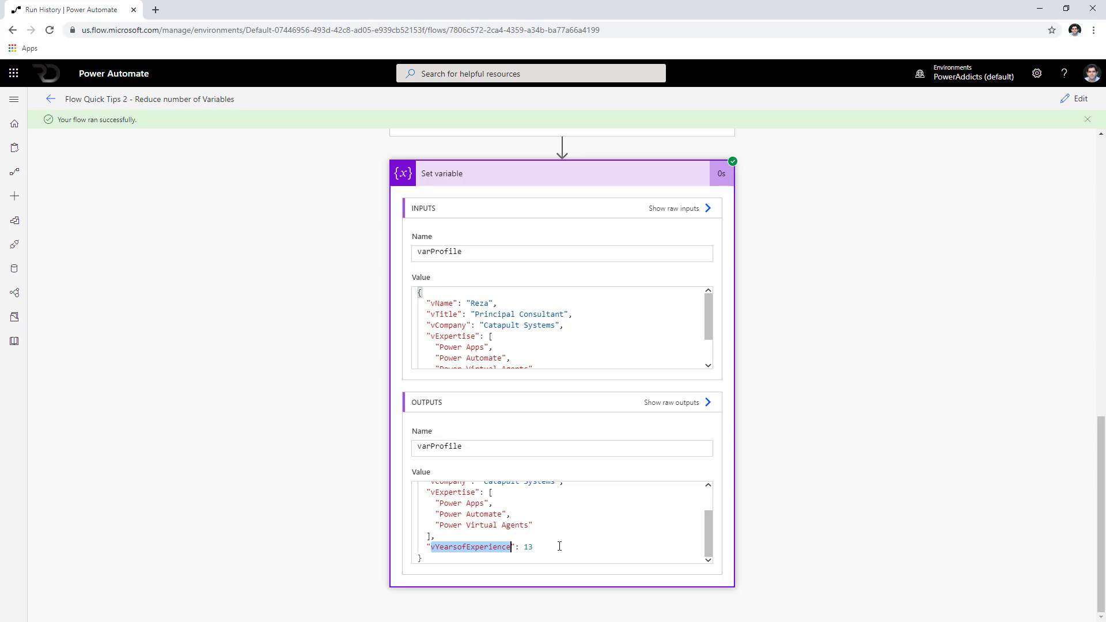
- Reopen the flow for editing and expand the Years of experience action
click(1073, 99)
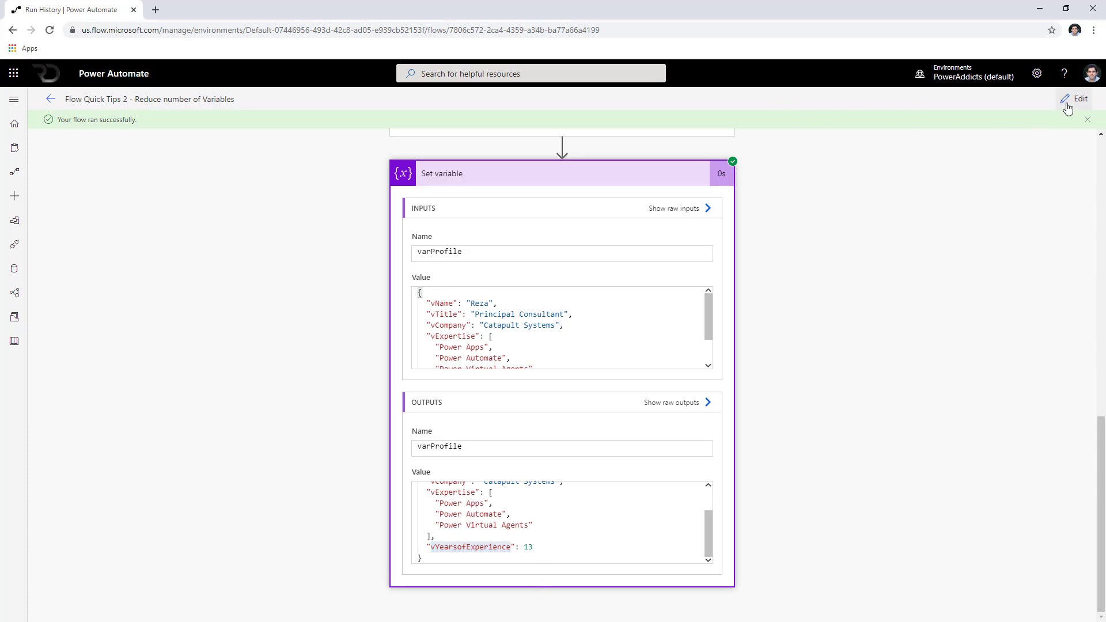
scroll(620, 428, down, 1)
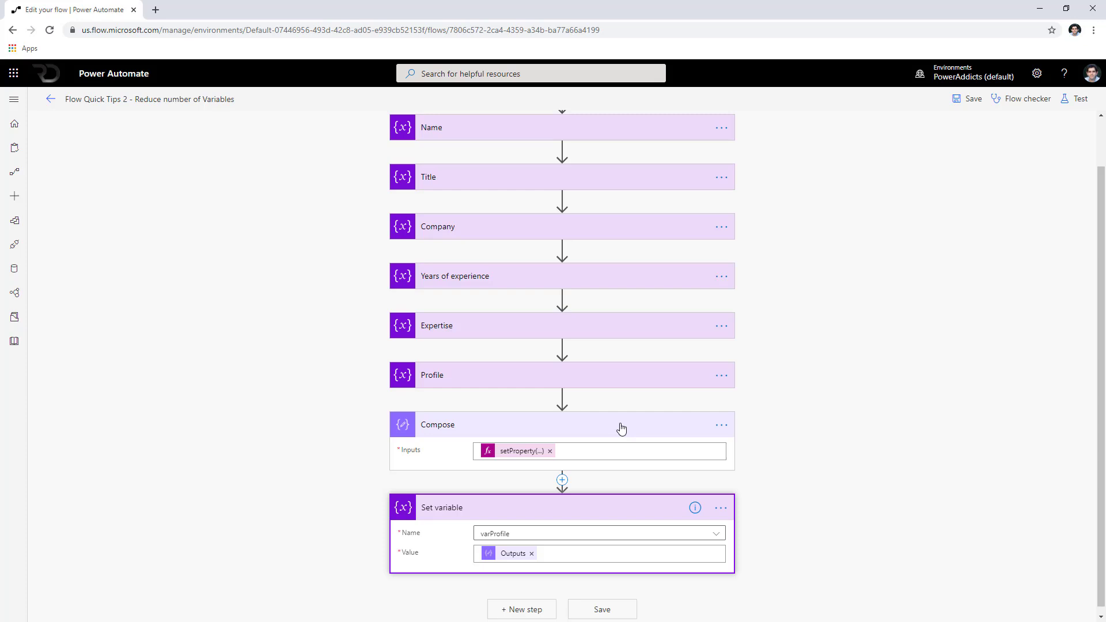
click(433, 281)
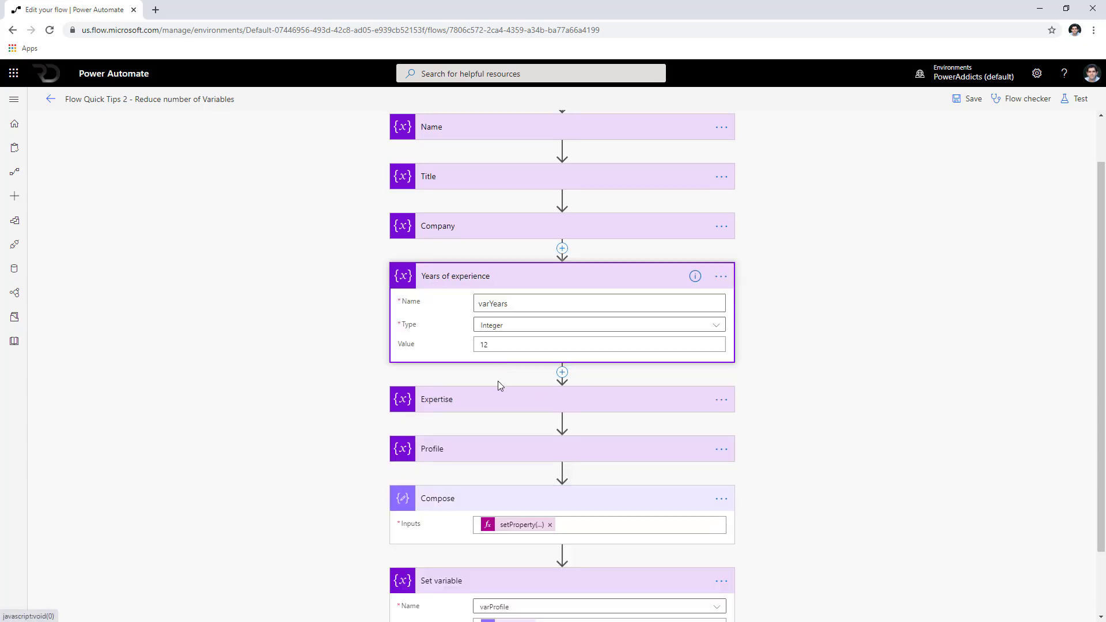
- In Compose's setProperty expression, replace the value 13 with variables('varProfile')?['vYearsofExperience']
click(536, 523)
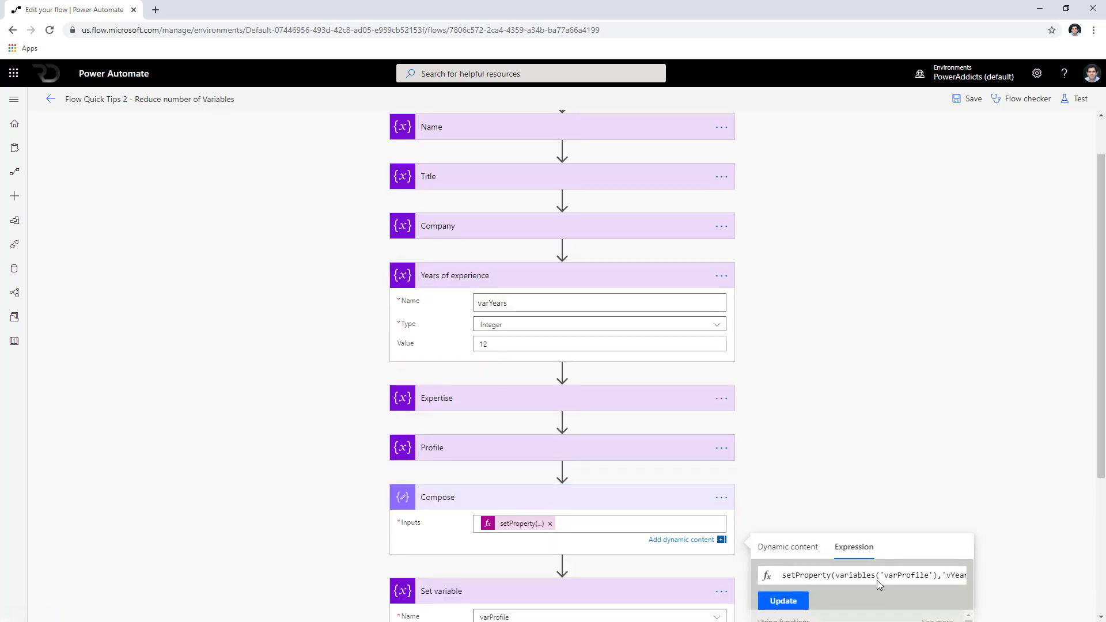
drag(877, 579, 1046, 575)
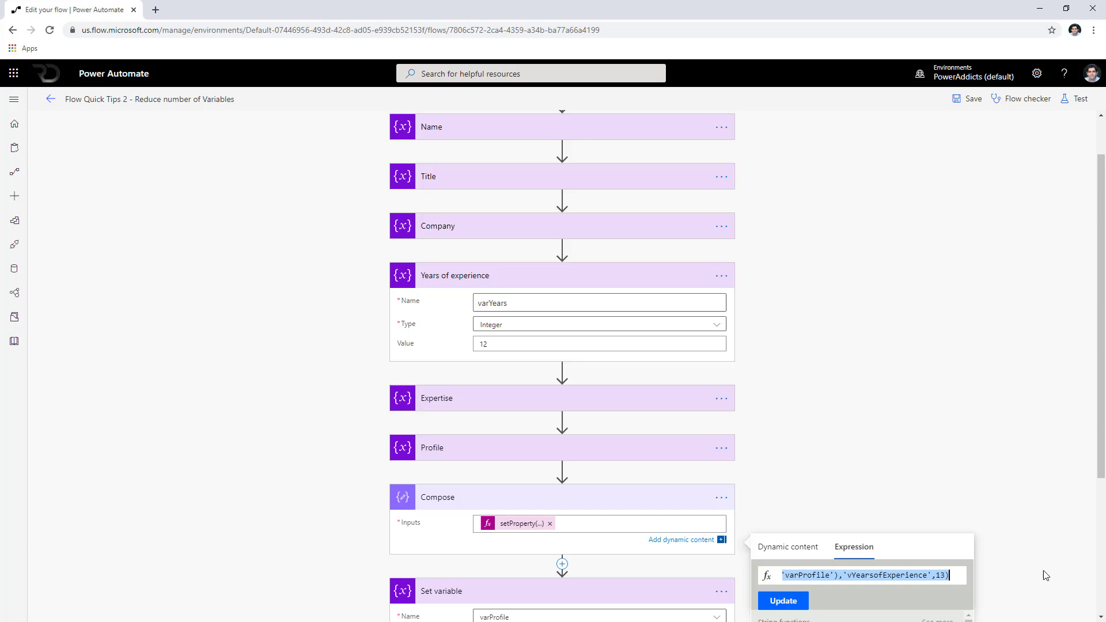
double_click(939, 573)
scroll(940, 469, down, 2)
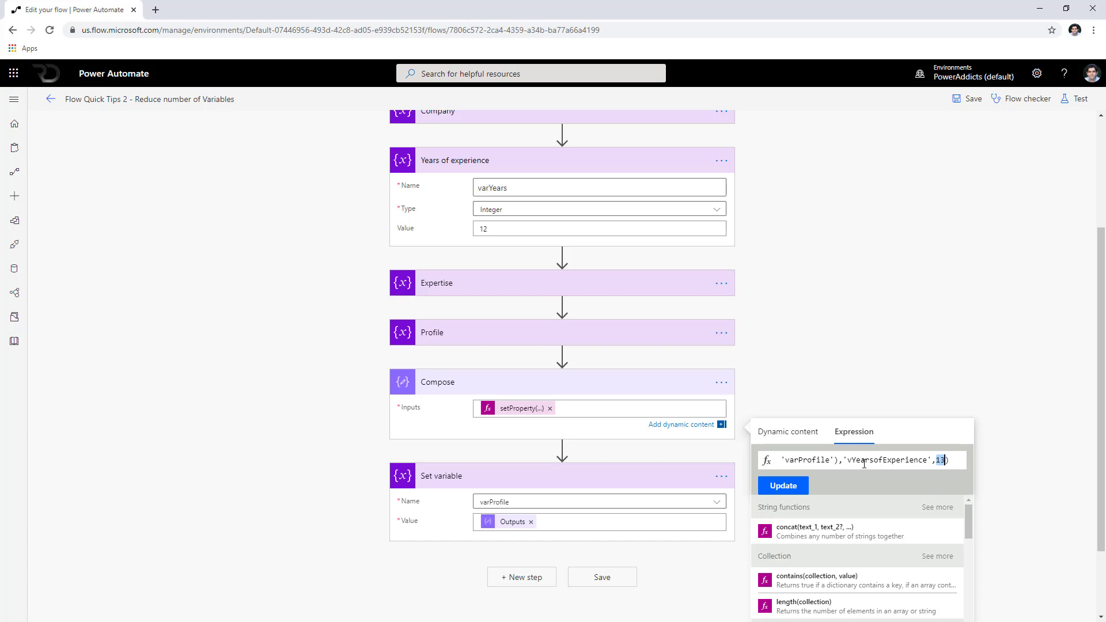
mouse_move(838, 459)
mouse_down()
mouse_move(772, 464)
mouse_move(835, 461)
mouse_up()
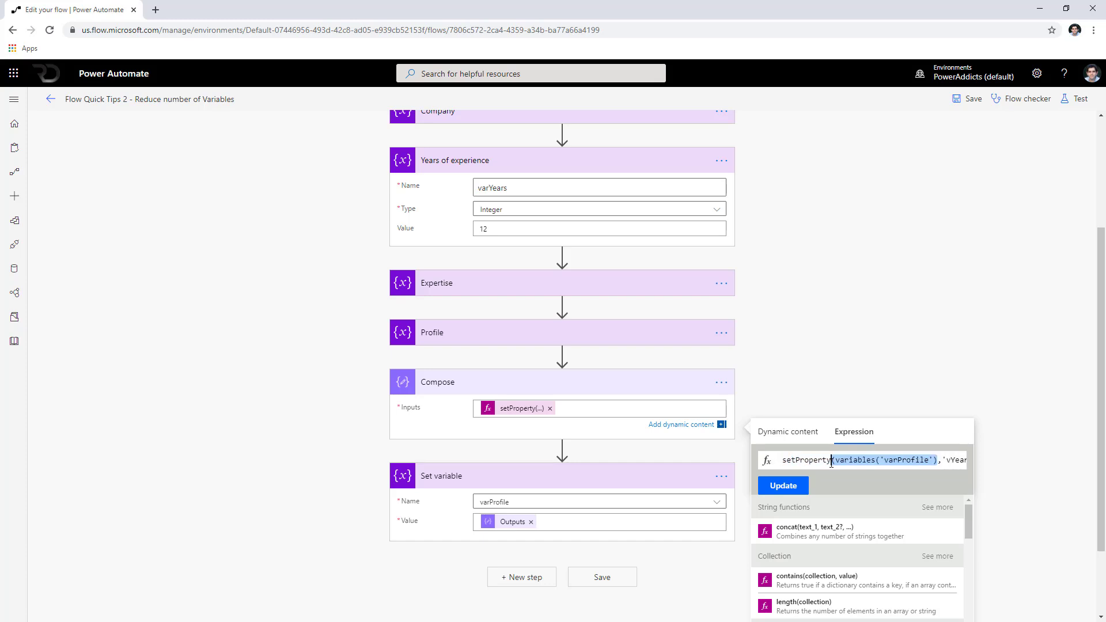
click(836, 460)
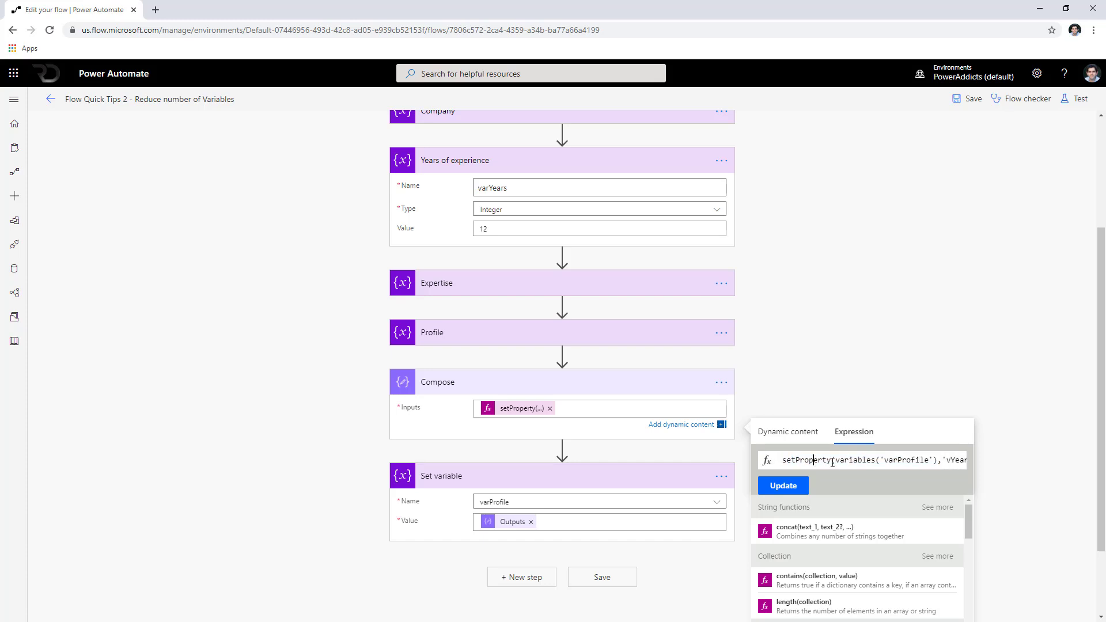
key(ctrl+a)
key(End)
double_click(941, 460)
text(variables('varProfile'))
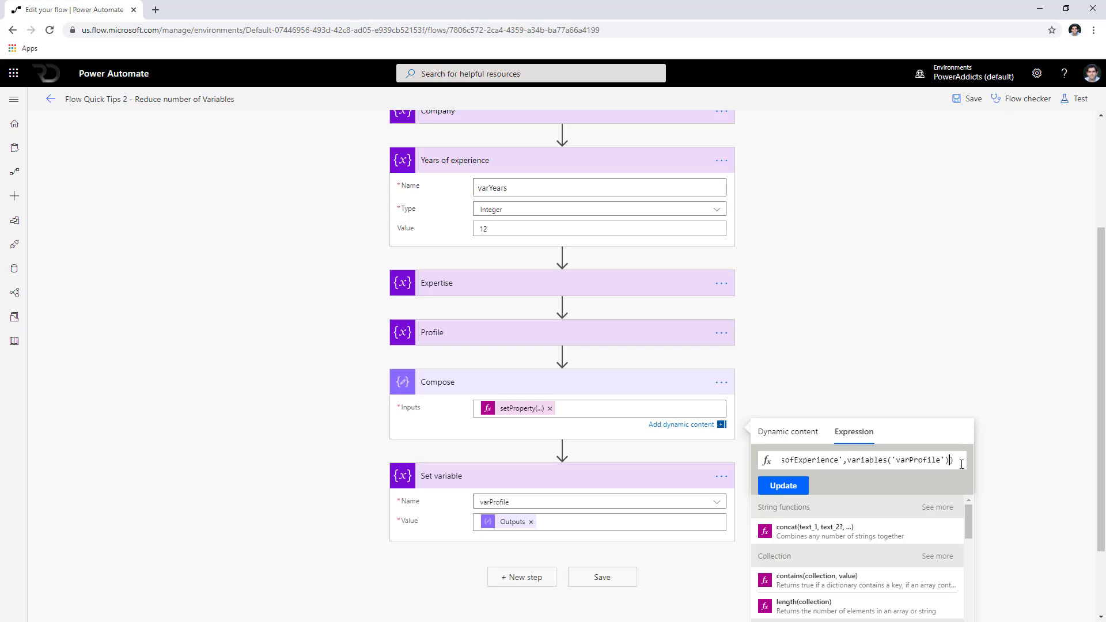
text(?[')
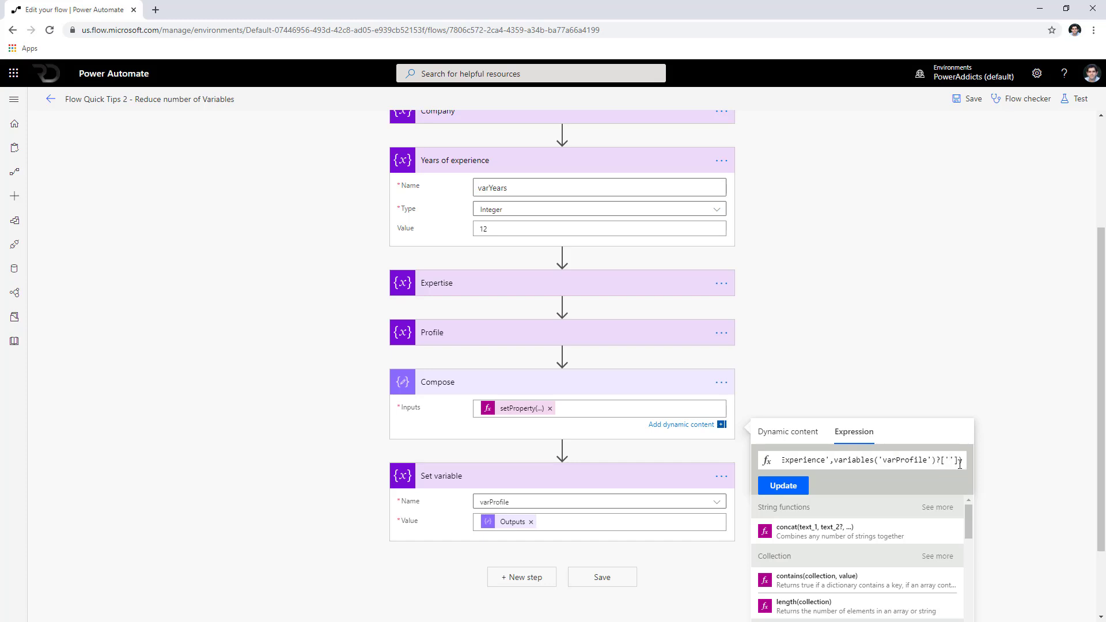
text(vYearsofExperience)
key(End)
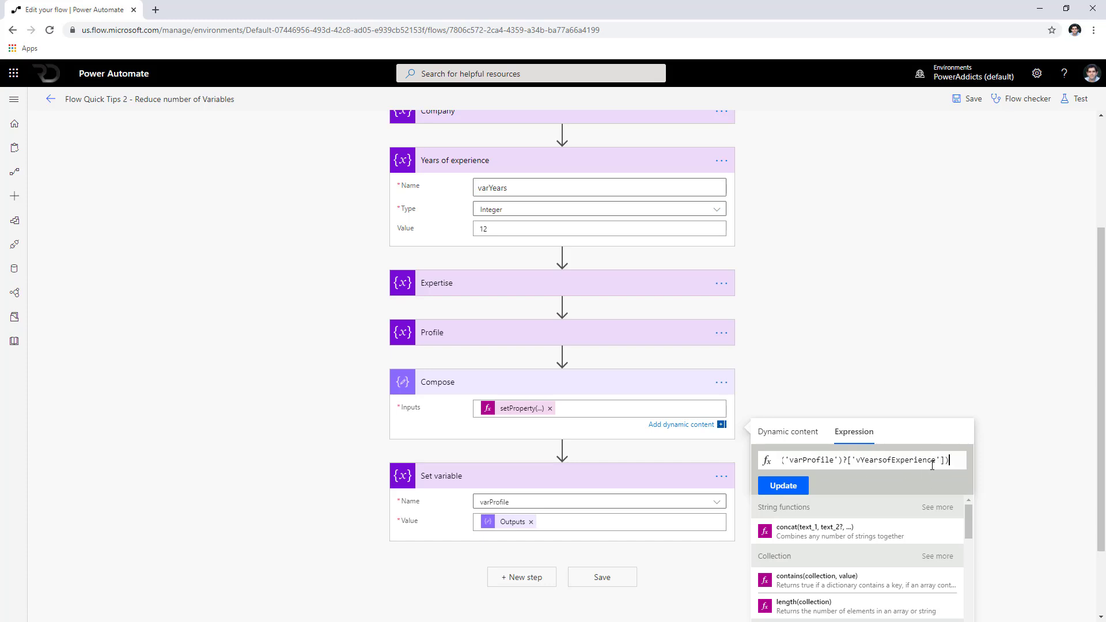
- Wrap the vYearsofExperience lookup in an add function that adds 1, and update the Compose expression
double_click(832, 463)
key(ctrl+Left)
double_click(832, 463)
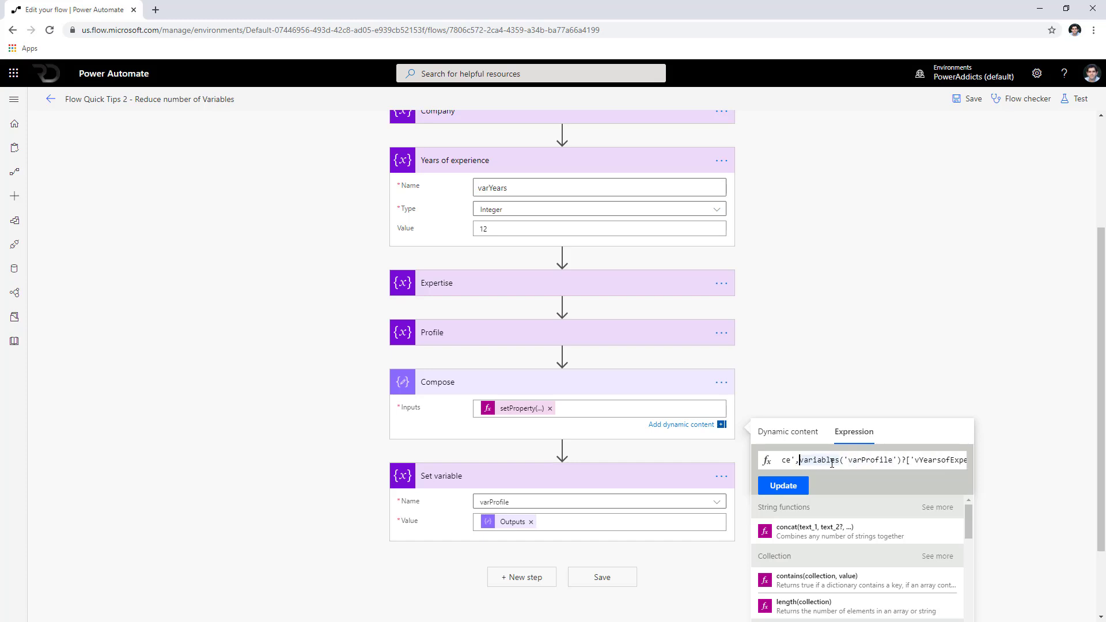
key(Left)
text(add)
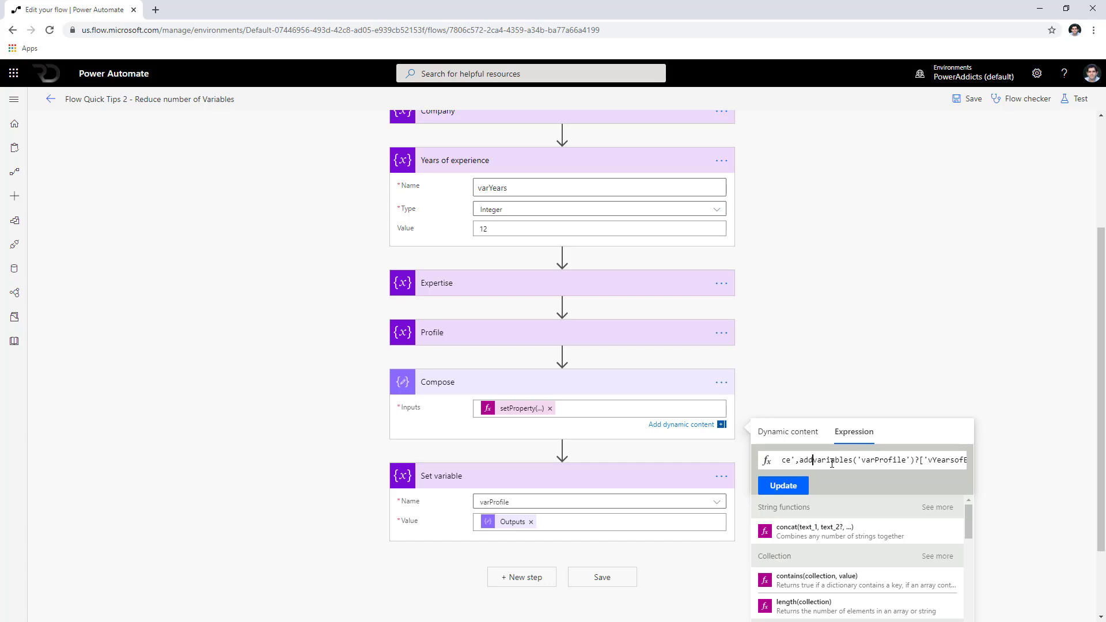
text(()
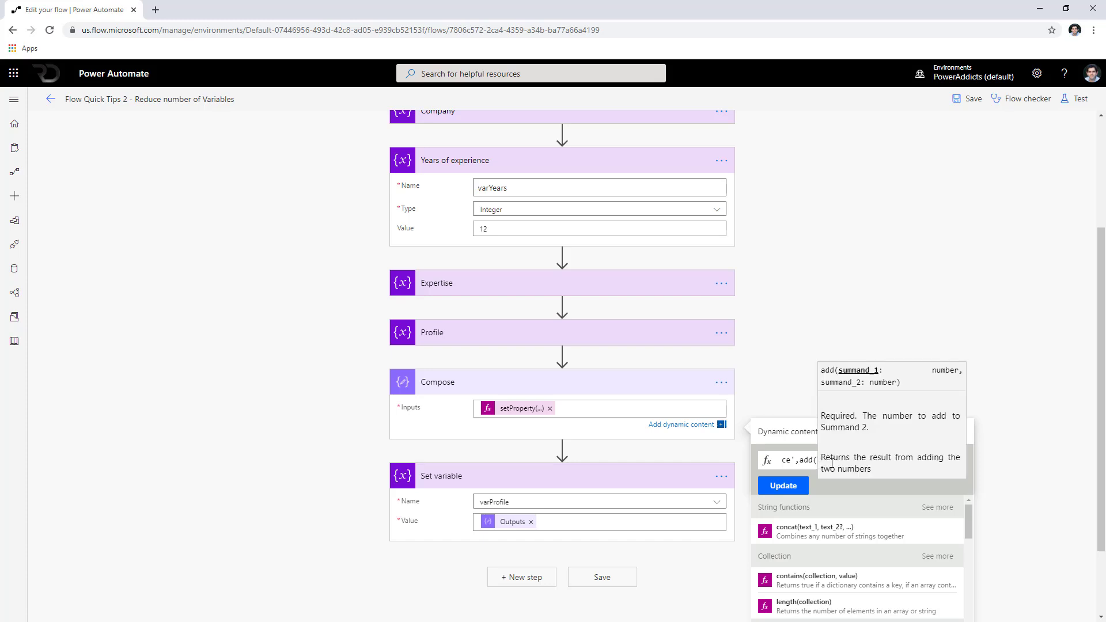
key(Right)
key(Right)
key(Right)
key(Right)
key(Right)
key(Right)
key(Right)
key(Right)
key(Right)
key(Right)
key(Right)
key(Right)
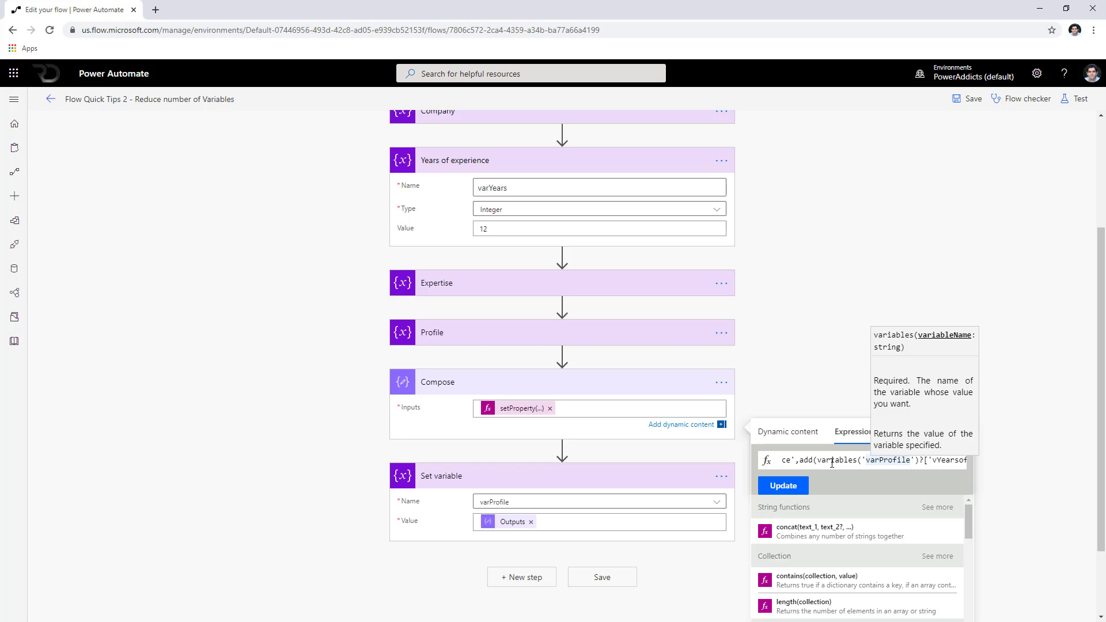
key(Right)
key(Right)
key(Right)
key(Right)
key(Right)
key(Right)
key(Right)
key(Right)
key(Right)
key(Right)
key(Right)
key(Right)
key(Right)
key(Right)
key(Right)
key(Right)
key(Right)
key(Right)
key(Right)
key(Right)
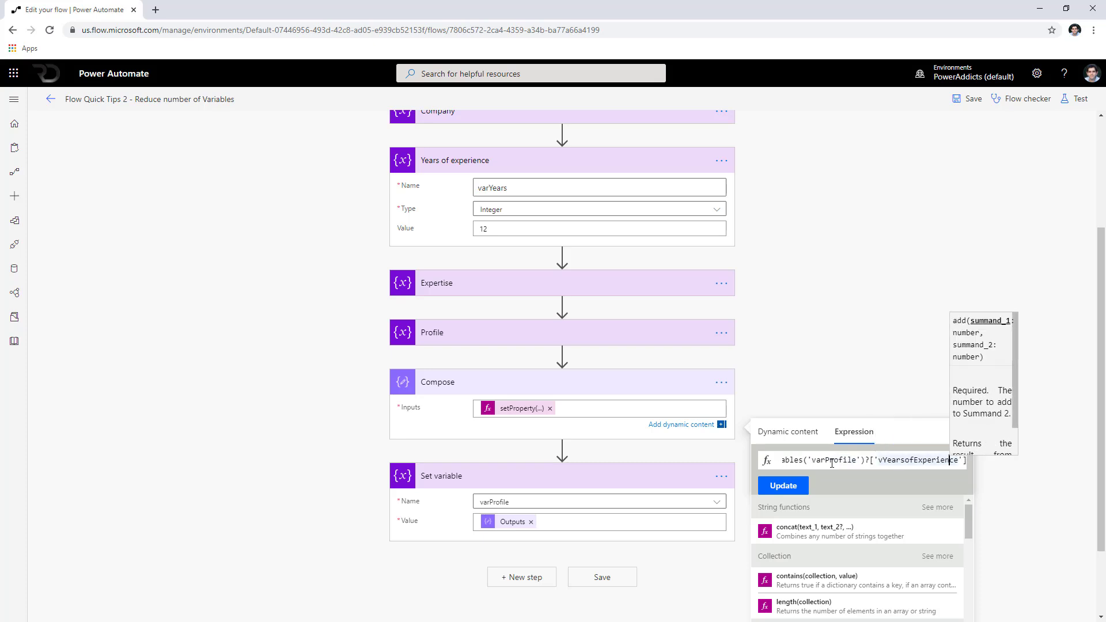
key(Right)
key(Right)
key(Right)
key(Right)
text(,)
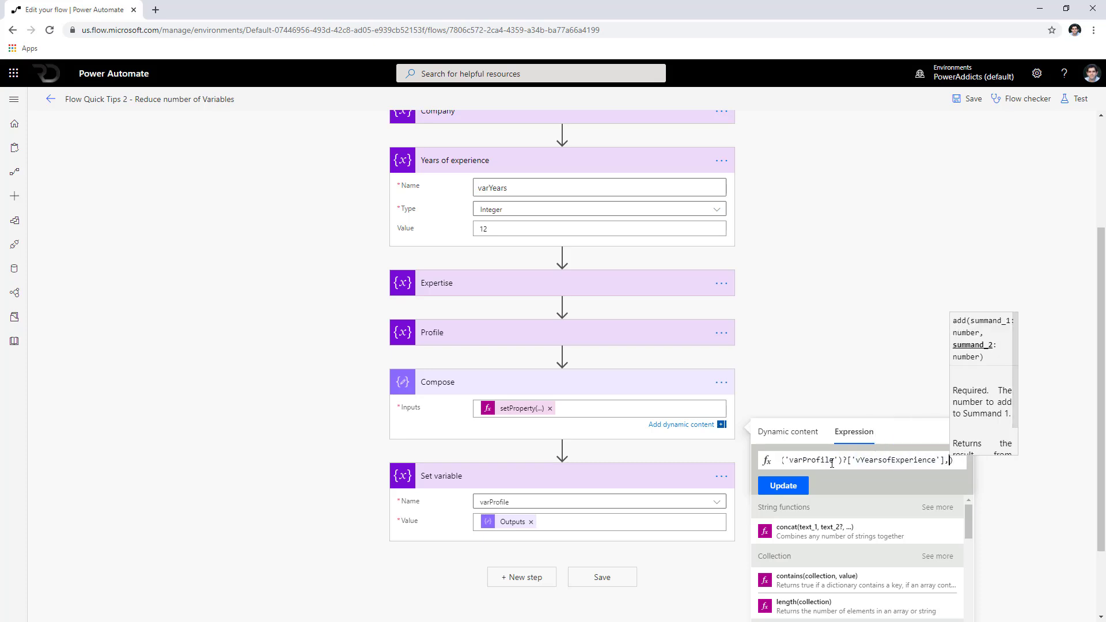
text(1)
key(Right)
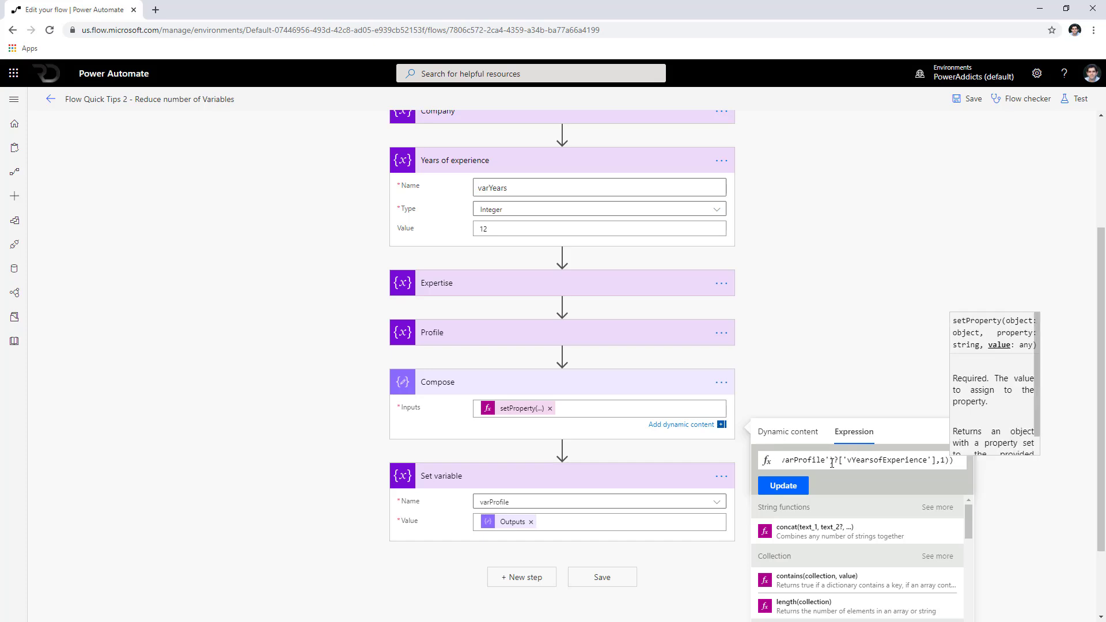
click(799, 488)
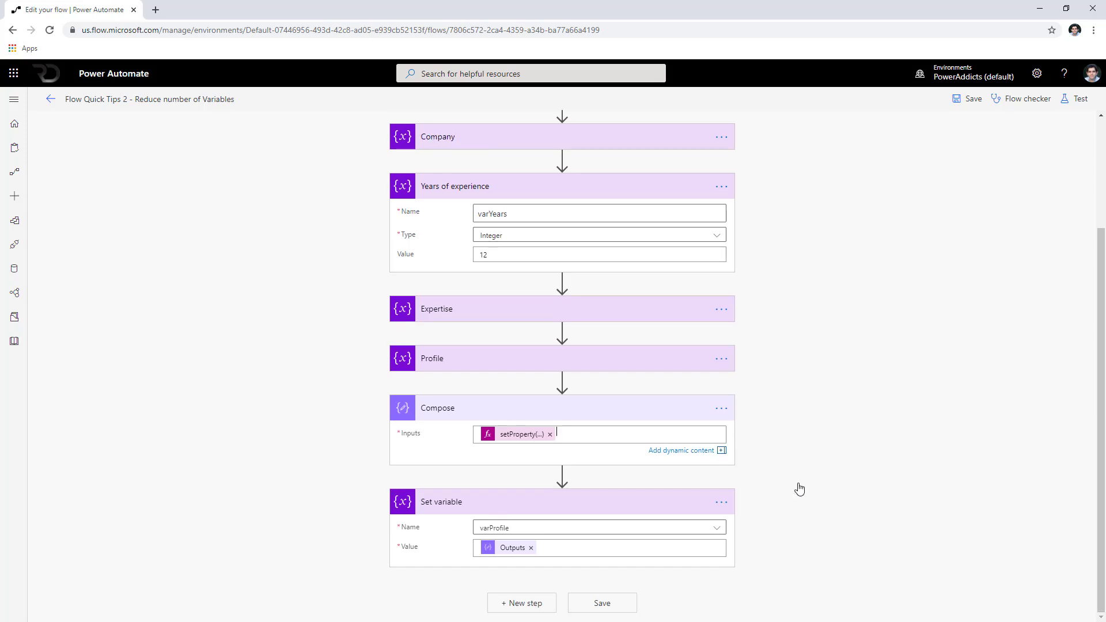
- Examine the full setProperty expression in Compose's code view, including the add function and its varProfile lookup
click(720, 412)
click(790, 532)
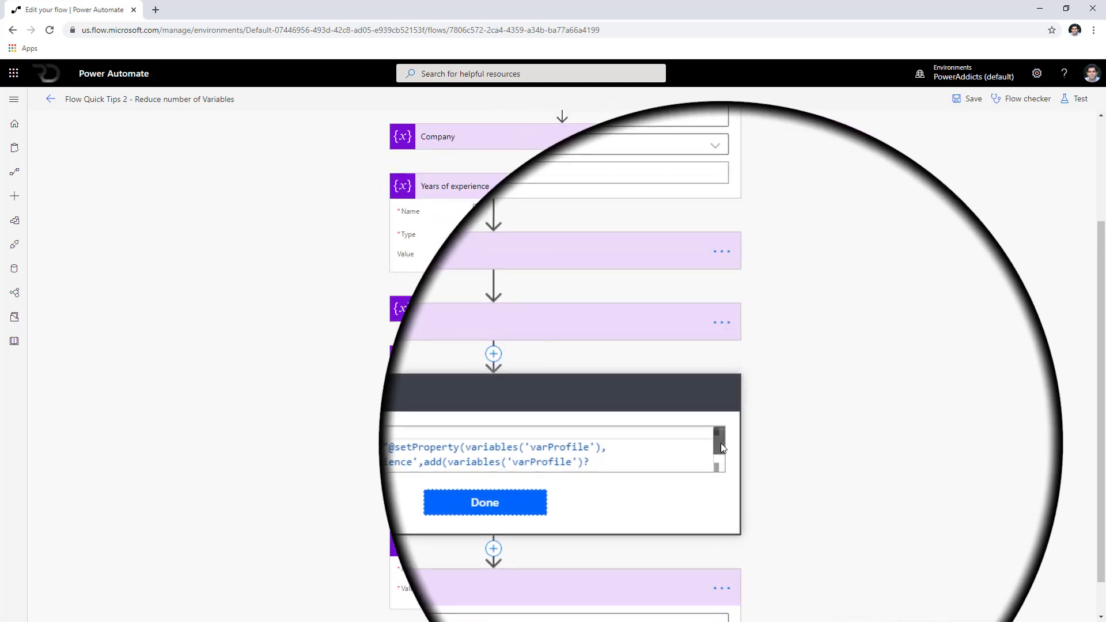
drag(720, 444, 720, 448)
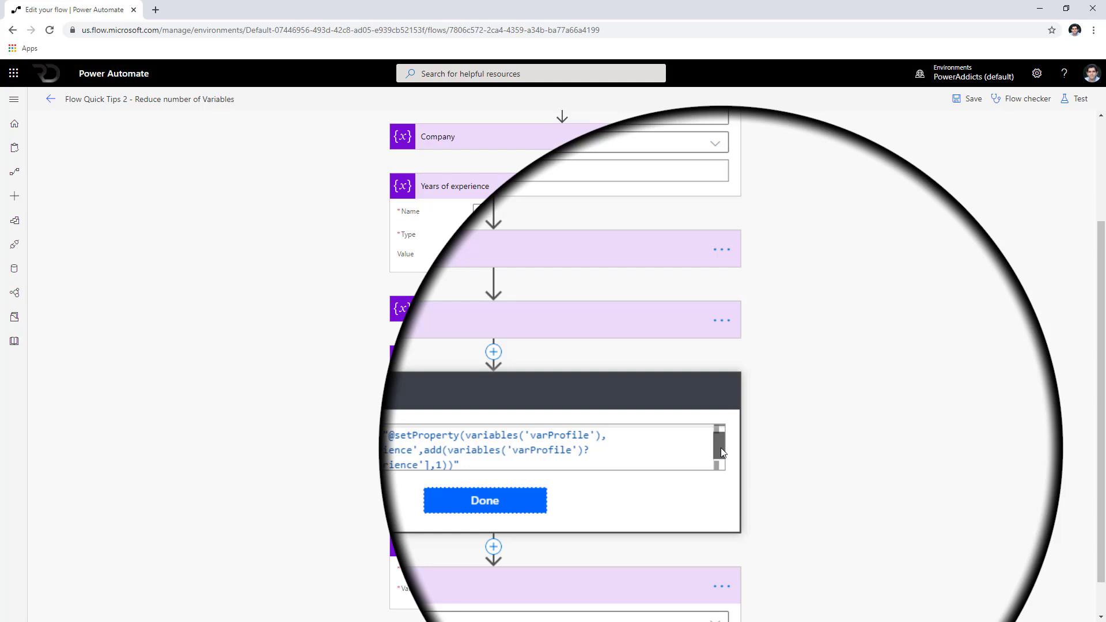
double_click(484, 444)
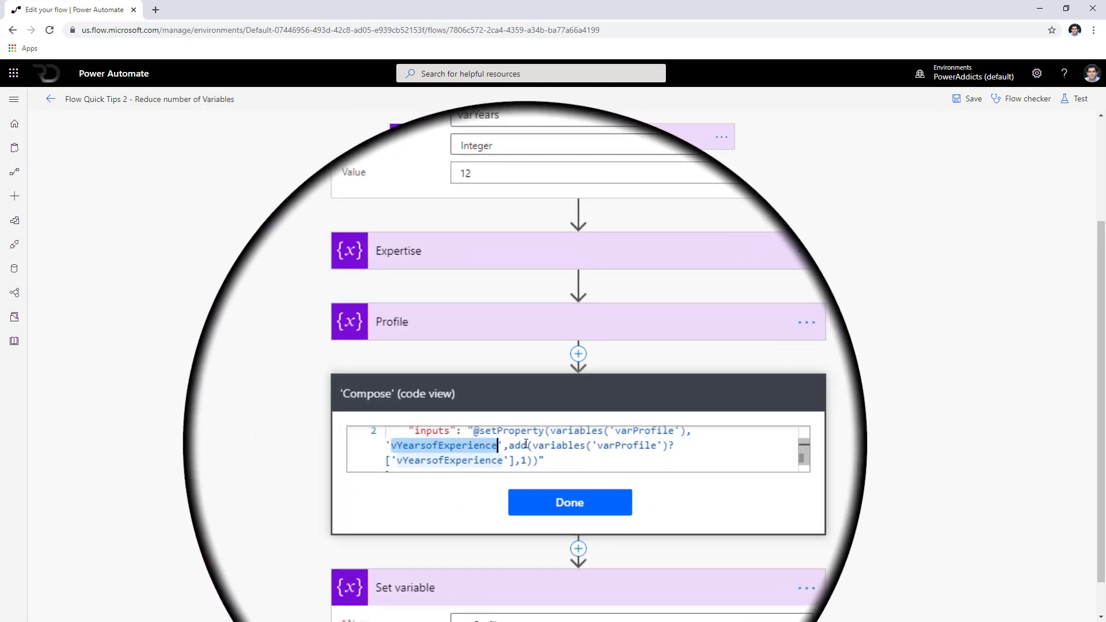
double_click(593, 445)
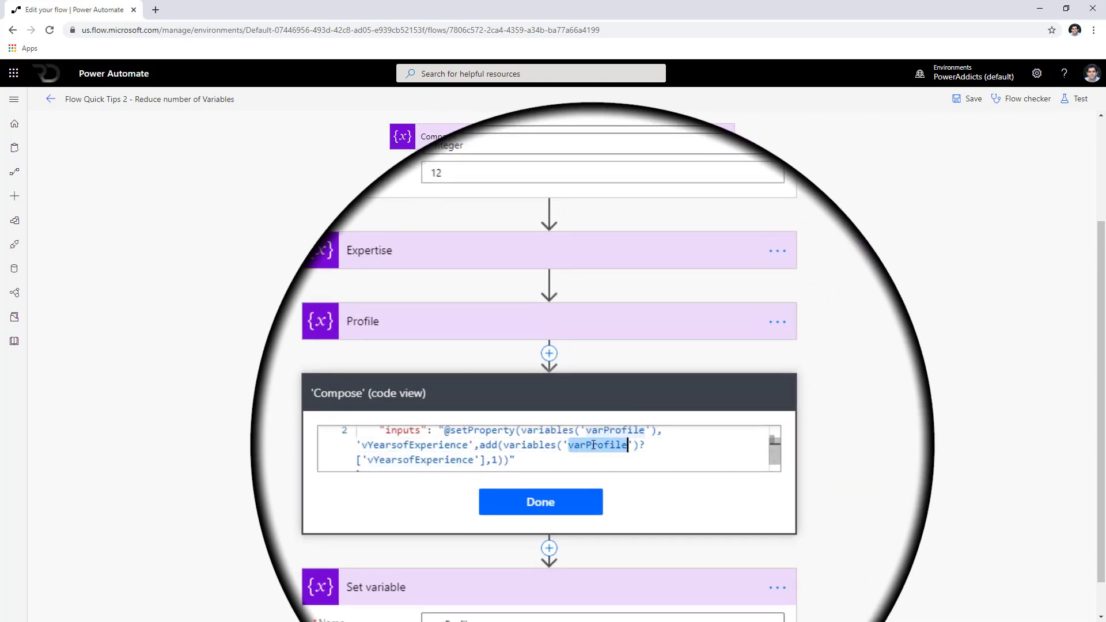
click(482, 457)
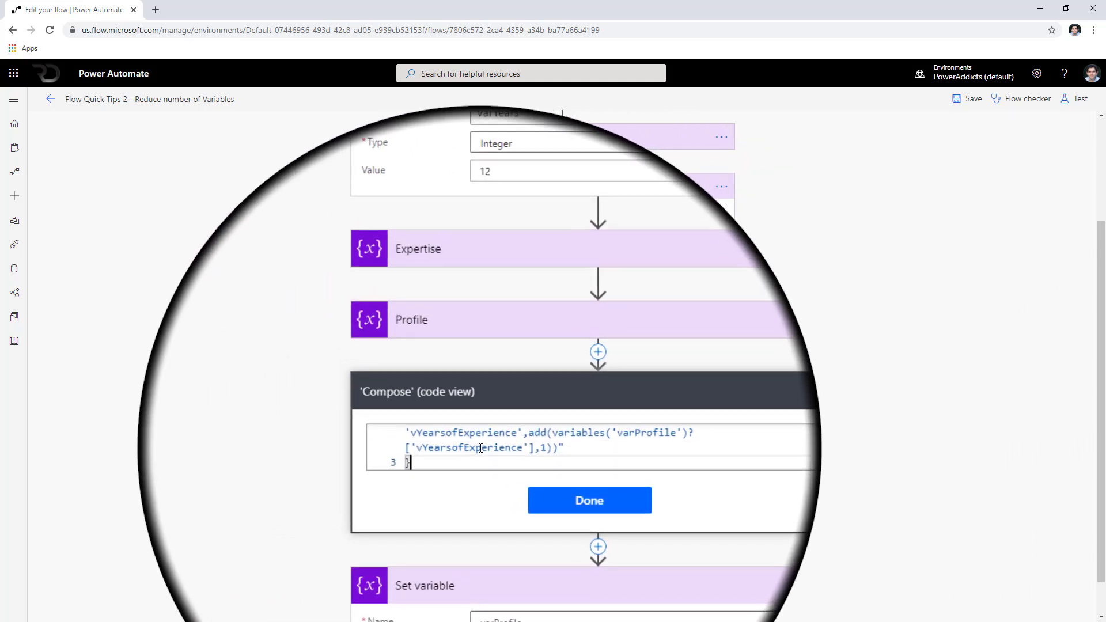
double_click(480, 445)
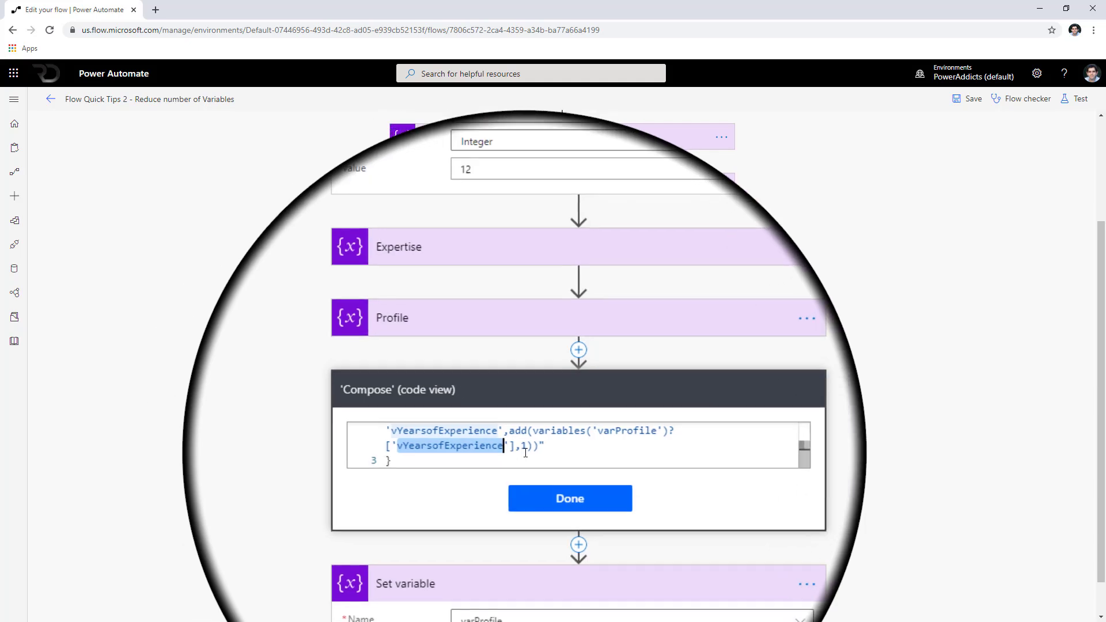
click(589, 500)
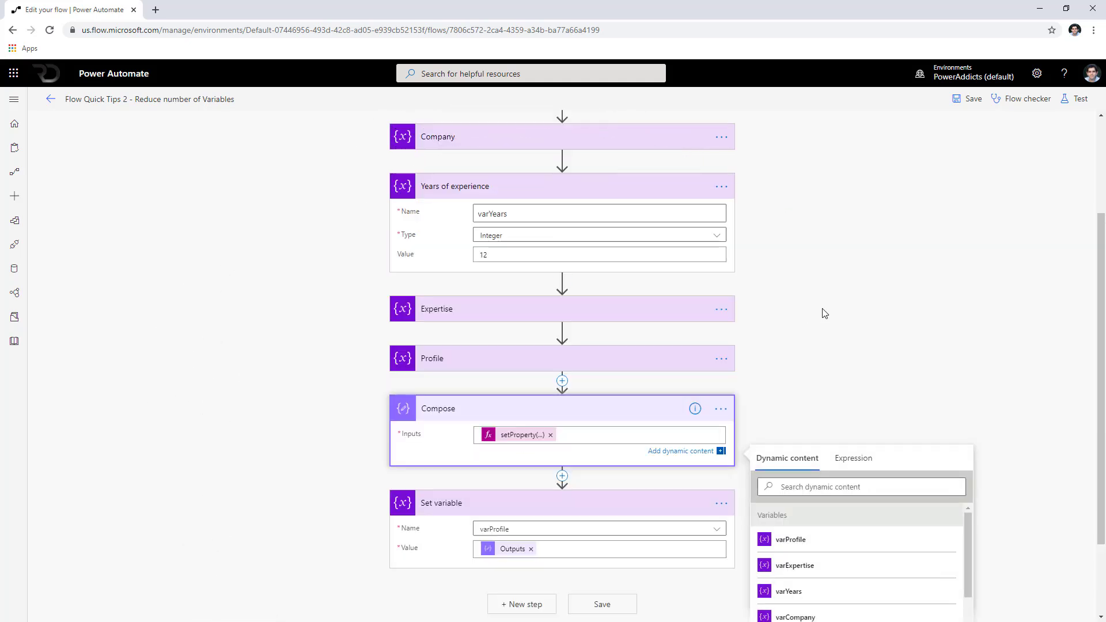
- Save and test the flow with the updated Compose expression
click(1086, 101)
click(952, 170)
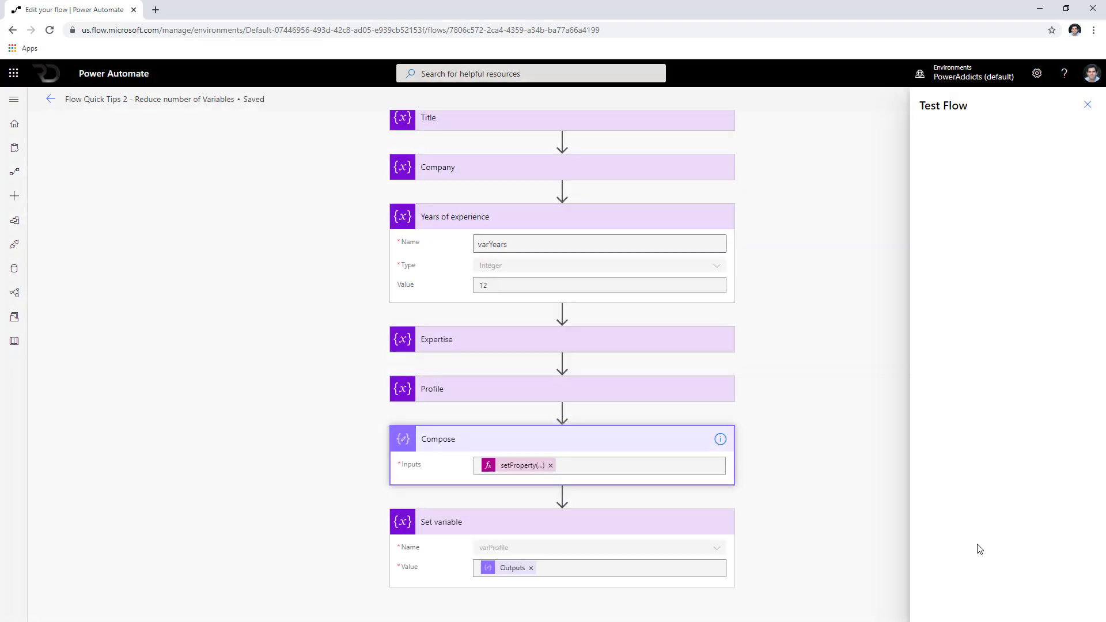
scroll(891, 458, down, 5)
scroll(557, 491, down, 2)
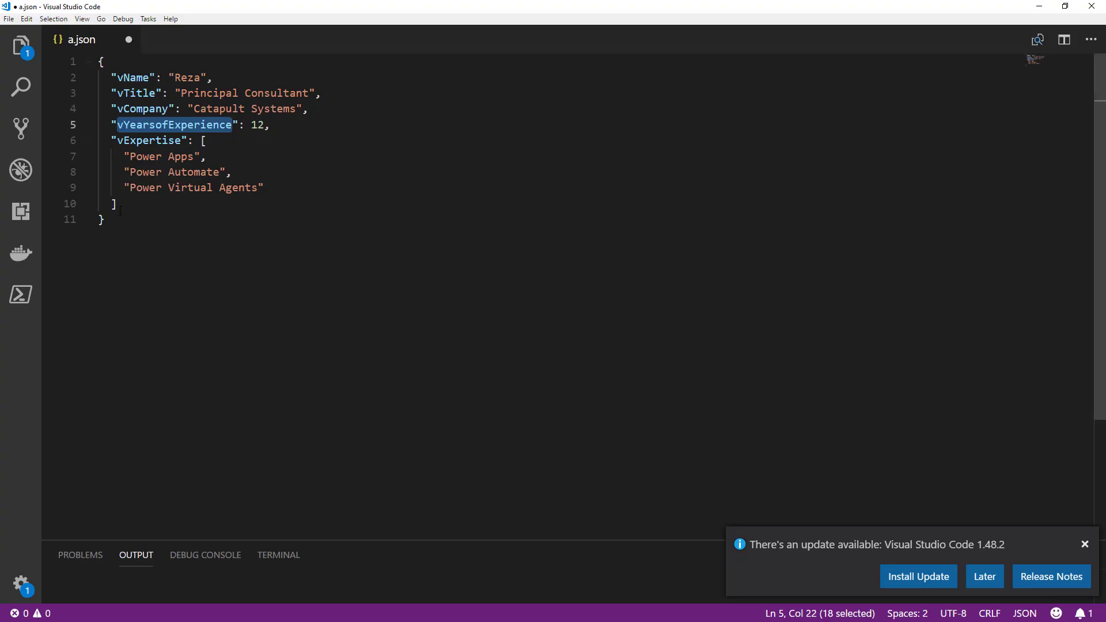
- Examine the vExpertise array and its items in a.json in Visual Studio Code, and return to the flow
key(Down)
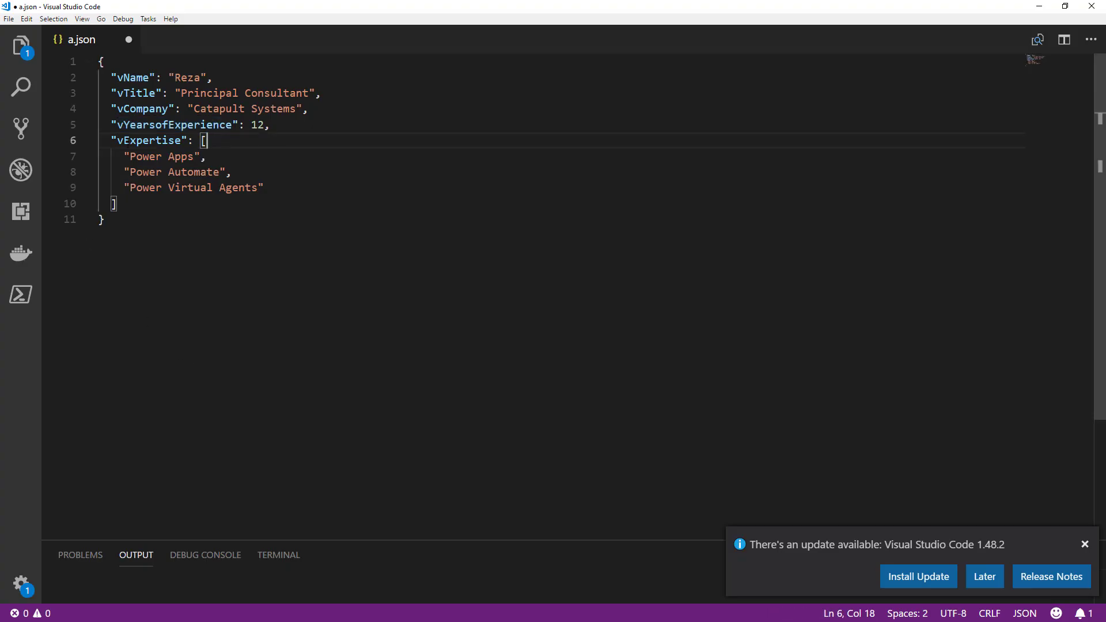
drag(110, 141, 196, 210)
click(197, 211)
drag(124, 156, 297, 189)
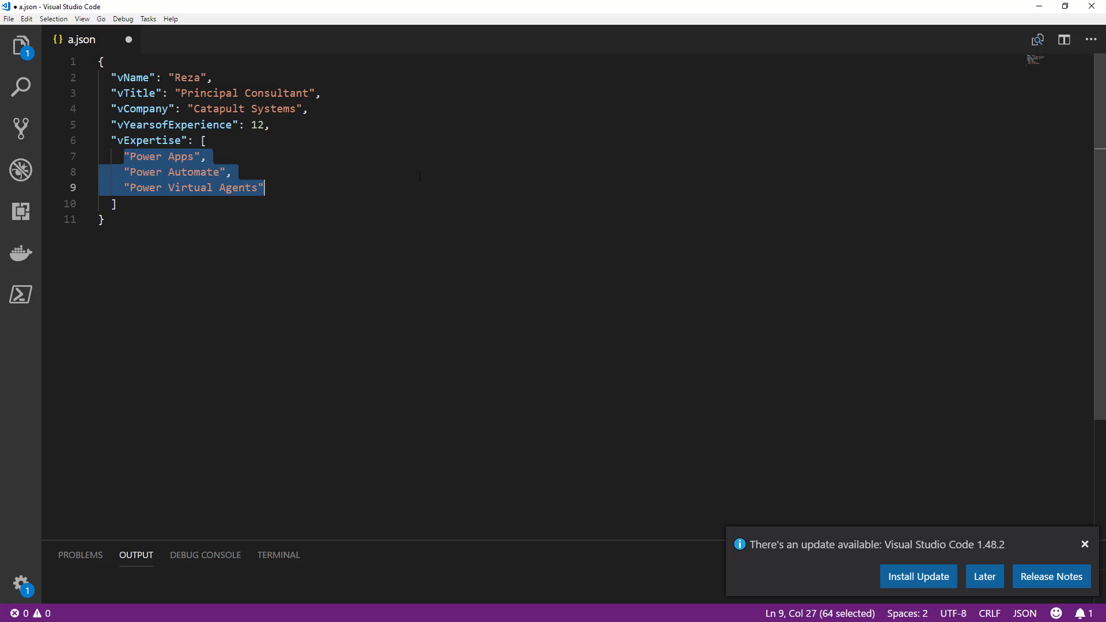
click(1039, 6)
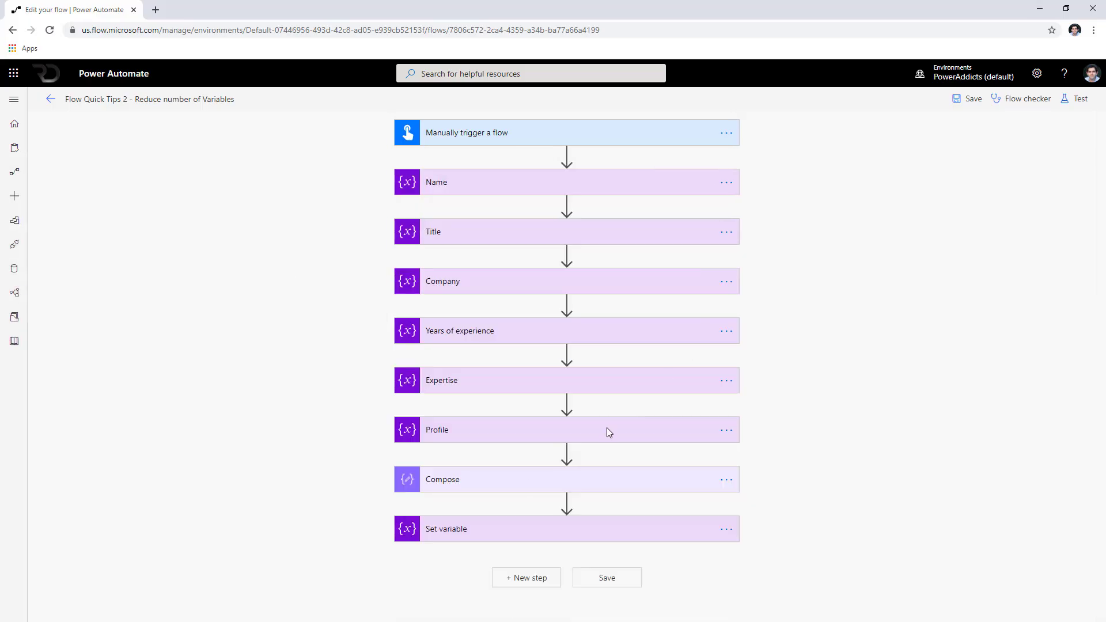
- Copy the vExpertise key from a.json in Visual Studio Code and use it as the property name in Compose's setProperty expression
click(489, 481)
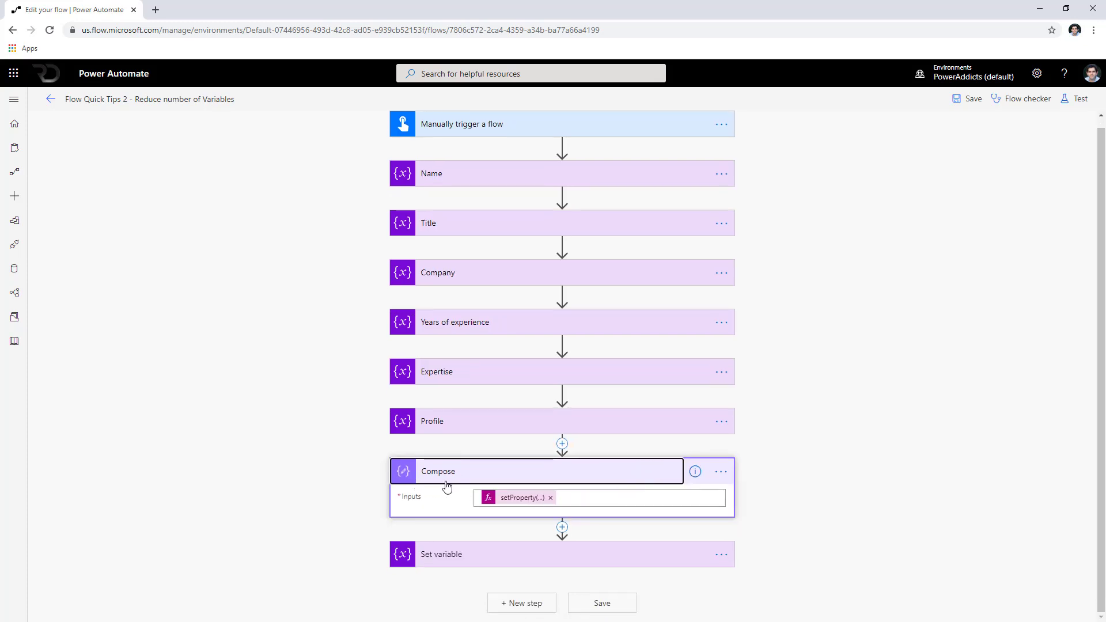
click(513, 498)
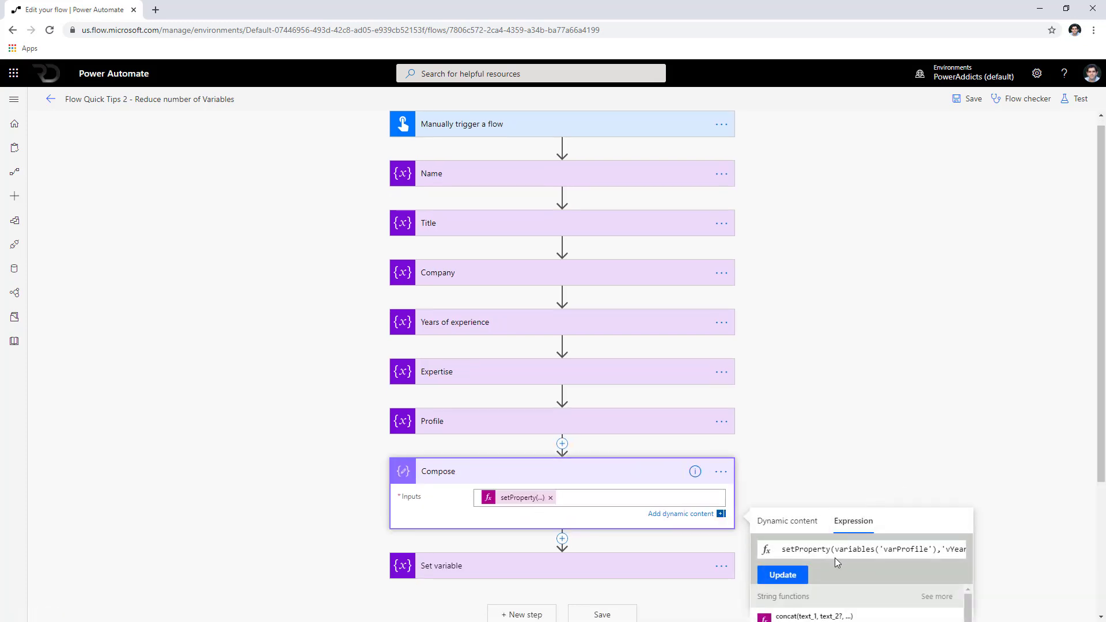
double_click(915, 550)
key(alt+Tab)
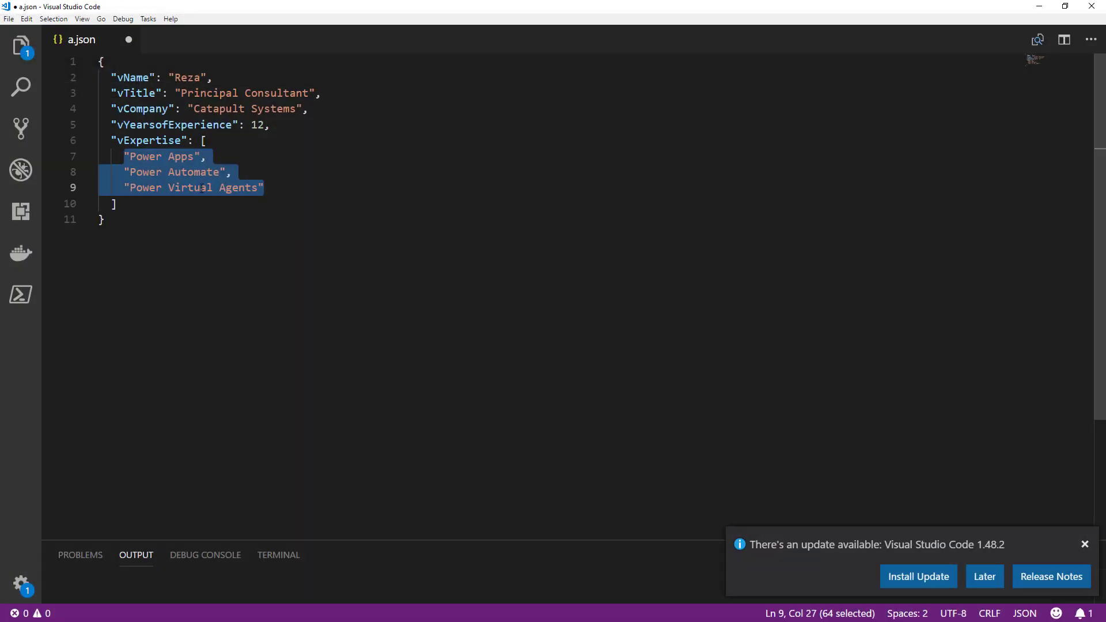
click(200, 188)
double_click(149, 140)
key(ctrl+c)
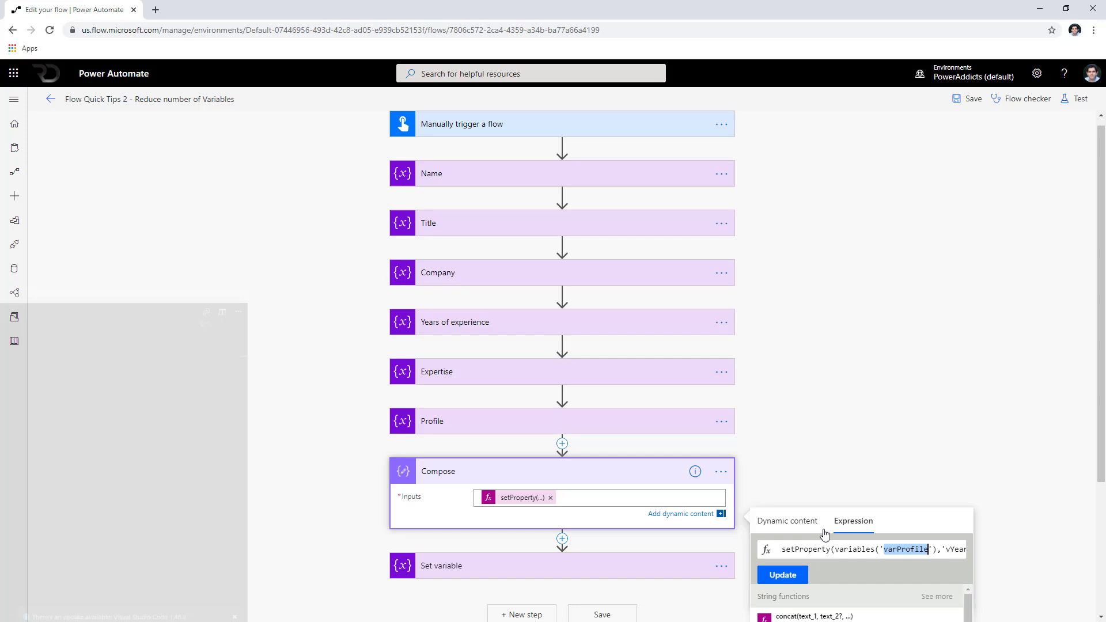
key(alt+Tab)
click(938, 550)
double_click(954, 550)
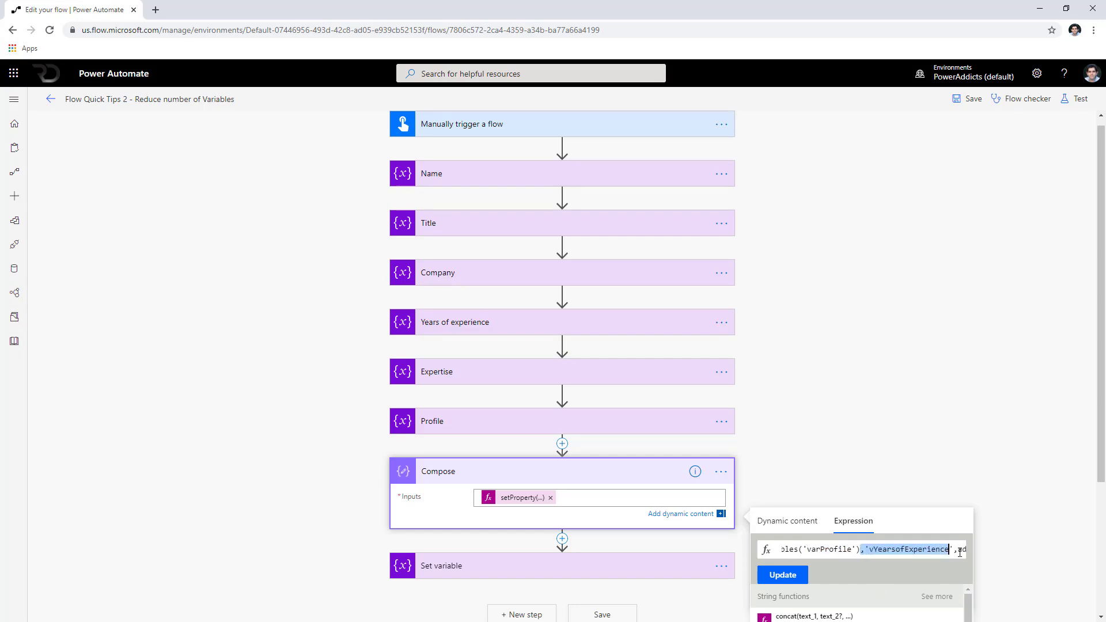
key(ctrl+v)
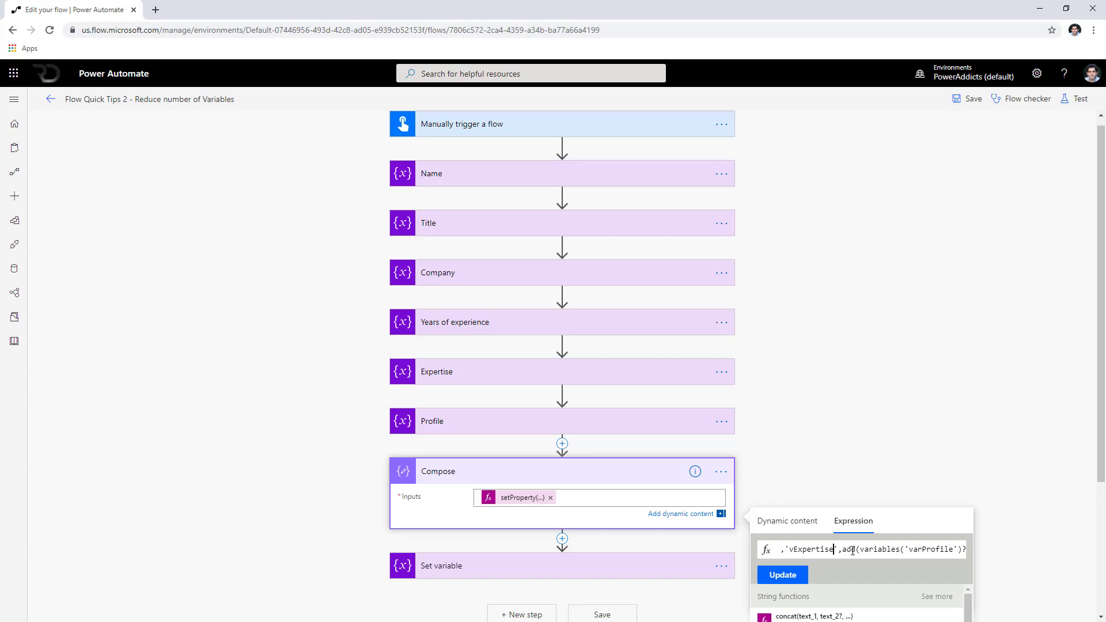
scroll(838, 389, down, 3)
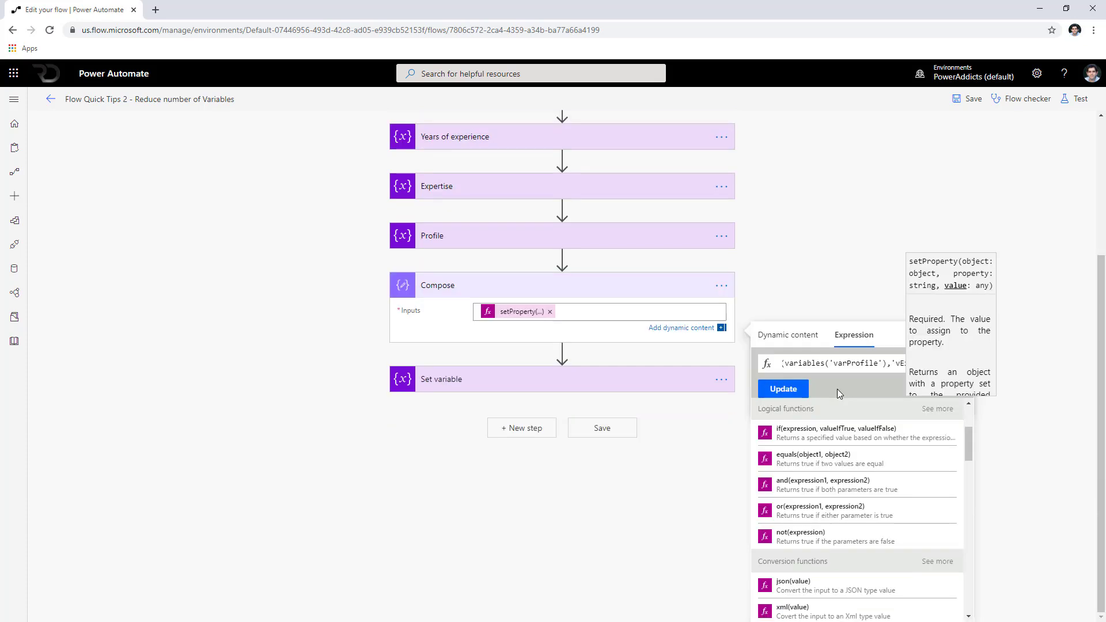
- Use a union function as the setProperty value in Compose, with variables('varProfile') as its first collection
text(,union)
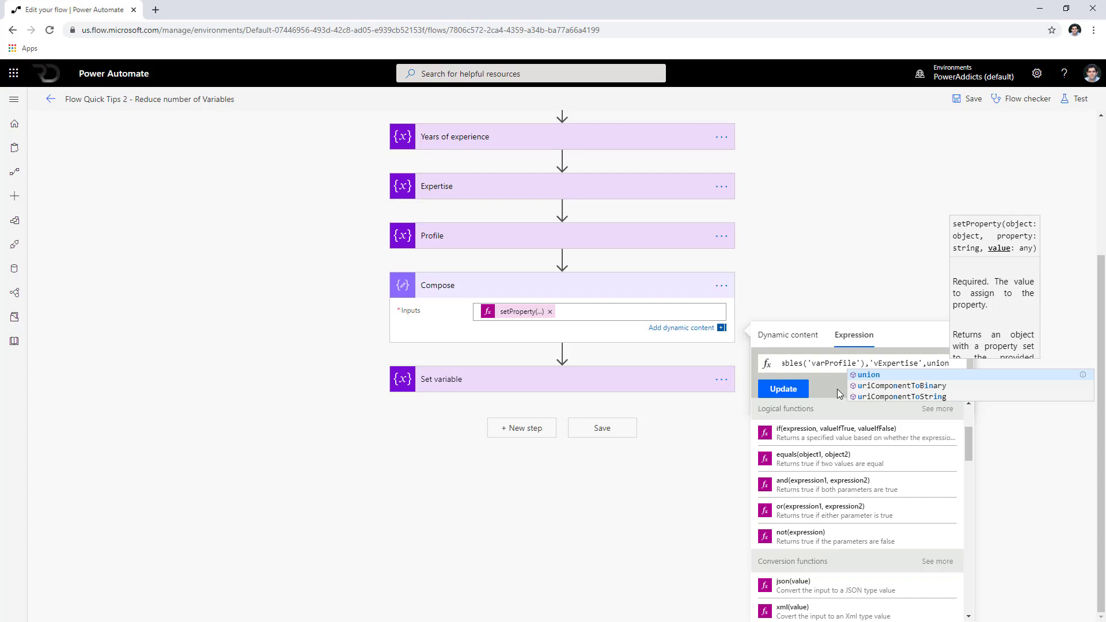
text(()
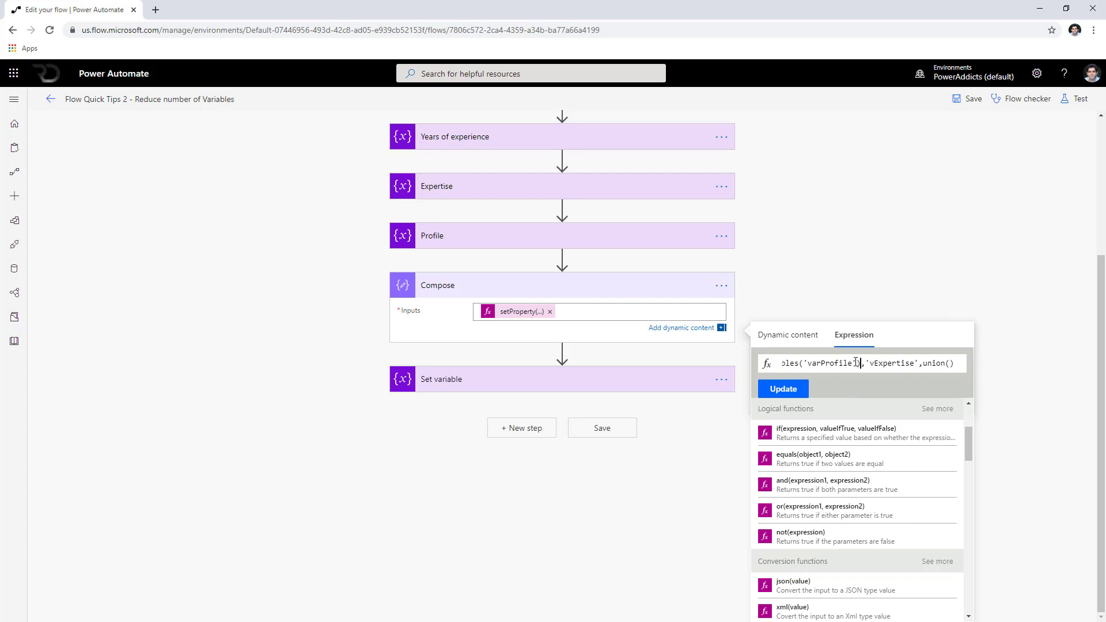
mouse_move(860, 364)
mouse_down()
mouse_move(791, 363)
mouse_move(851, 366)
mouse_up()
key(End)
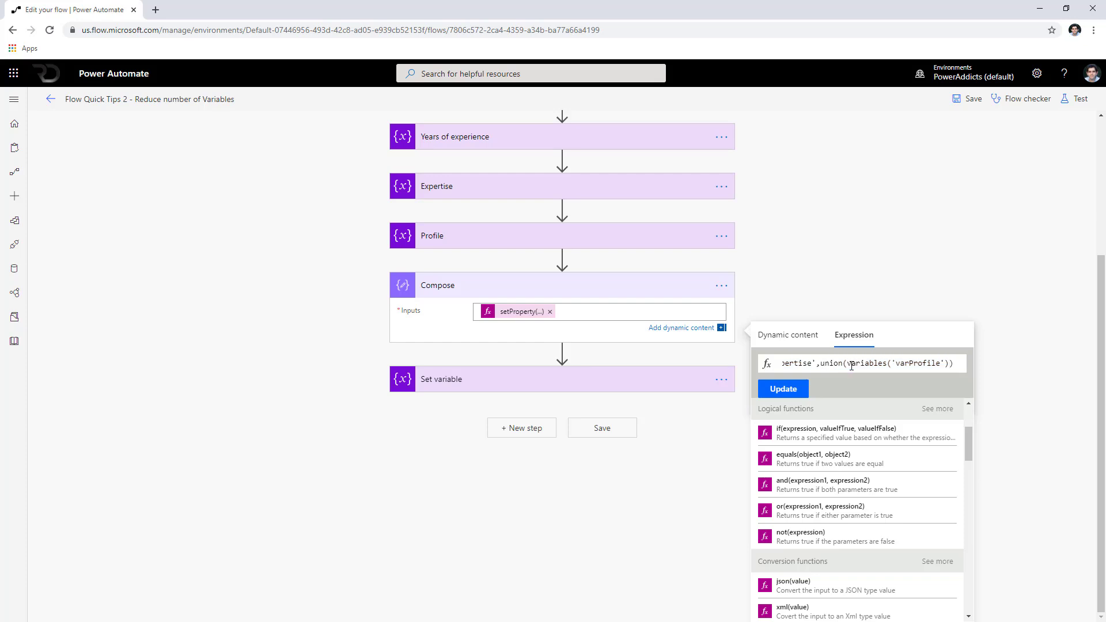
- Append ?['vExpertise'] to the varProfile reference inside union, reusing the property name from the same expression
text(?[')
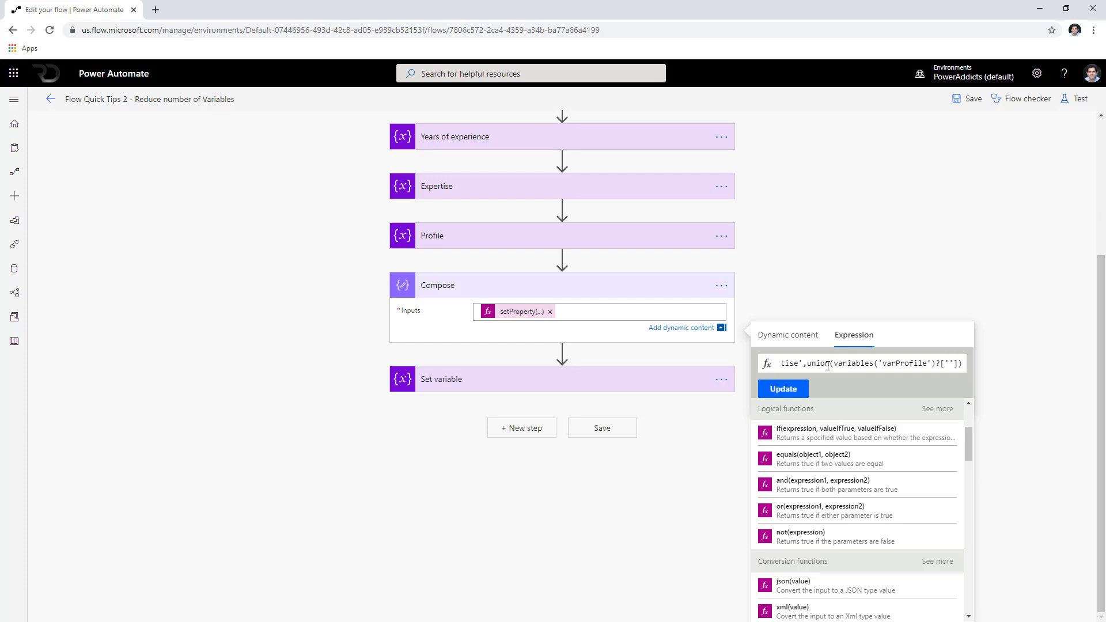
drag(792, 363, 820, 364)
double_click(845, 364)
key(ctrl+c)
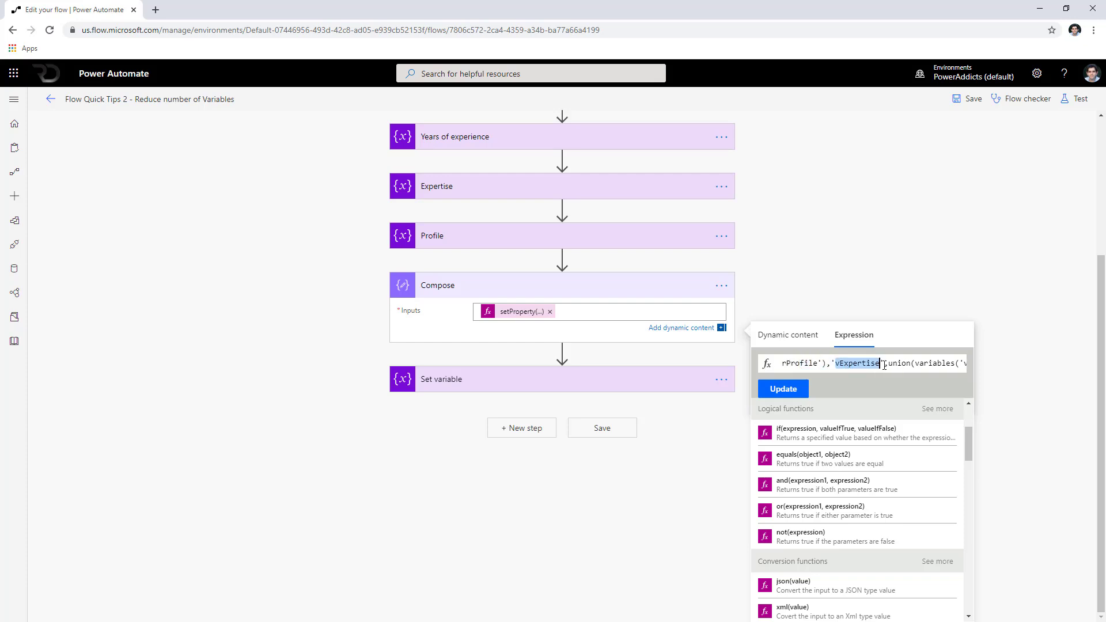
click(920, 364)
key(End)
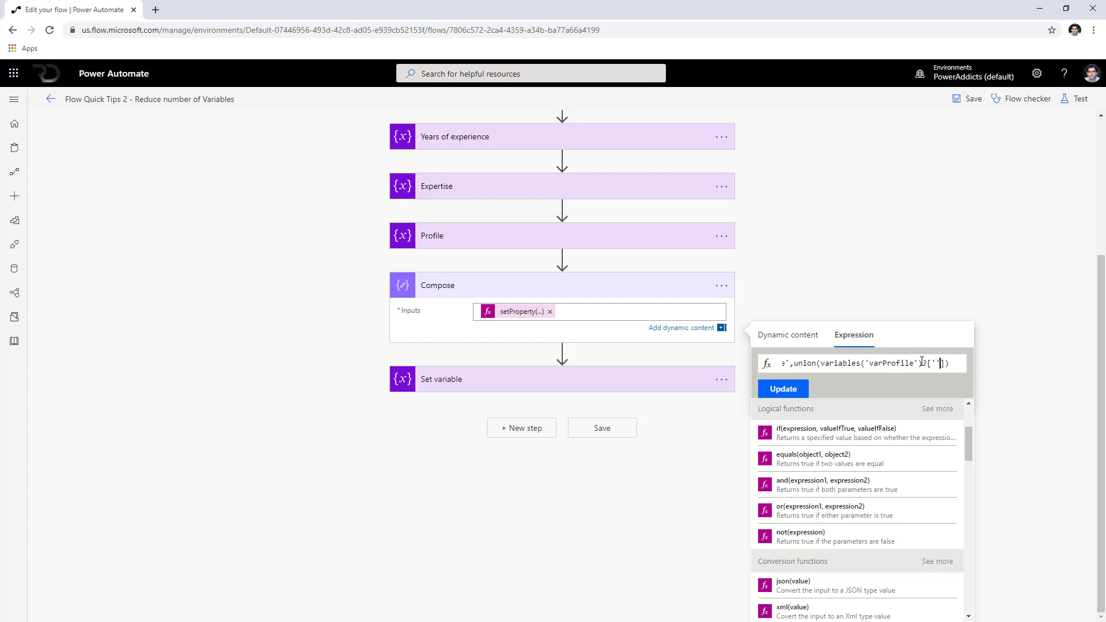
key(Left)
key(Left)
key(ctrl+v)
- Add createArray('Power BI') as union's second collection, close the expression's parentheses, and update Compose's input
text(,)
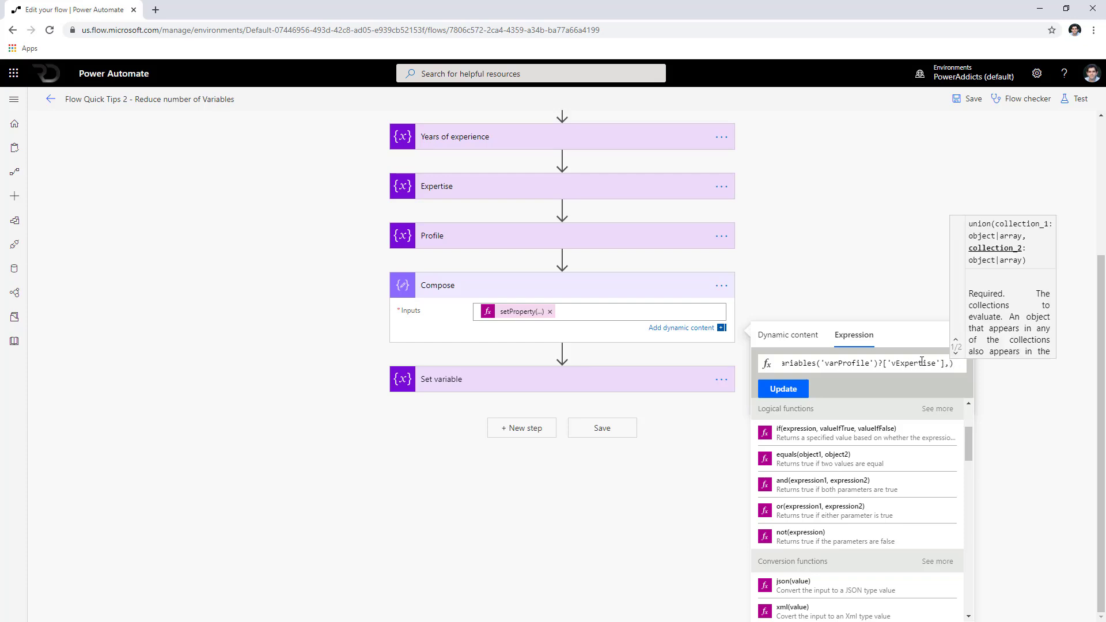
text(creae)
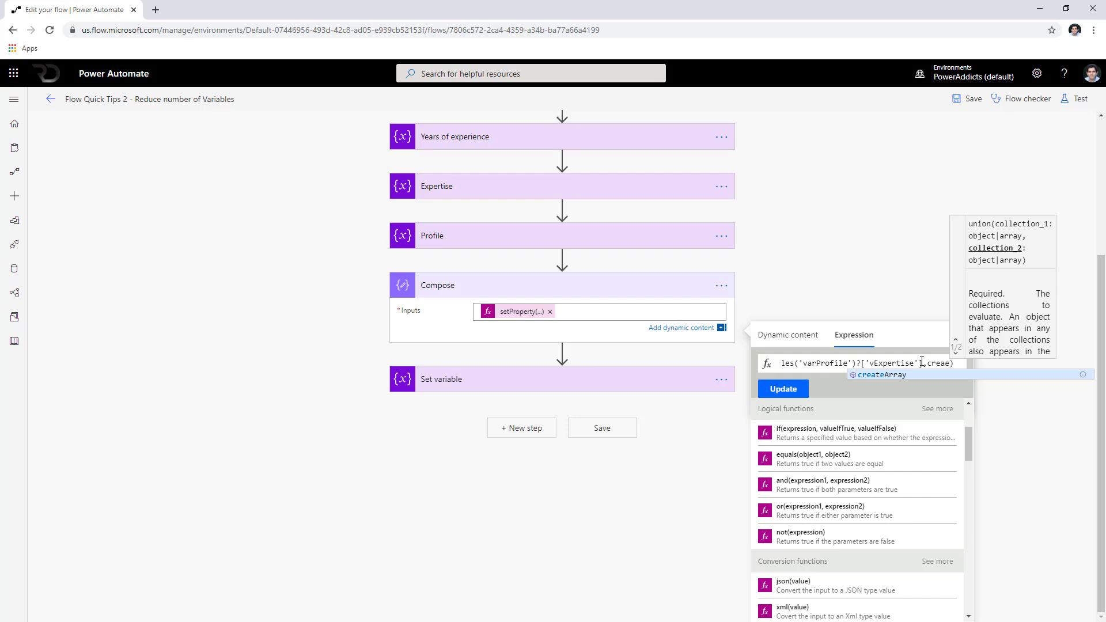
key(Tab)
text(()
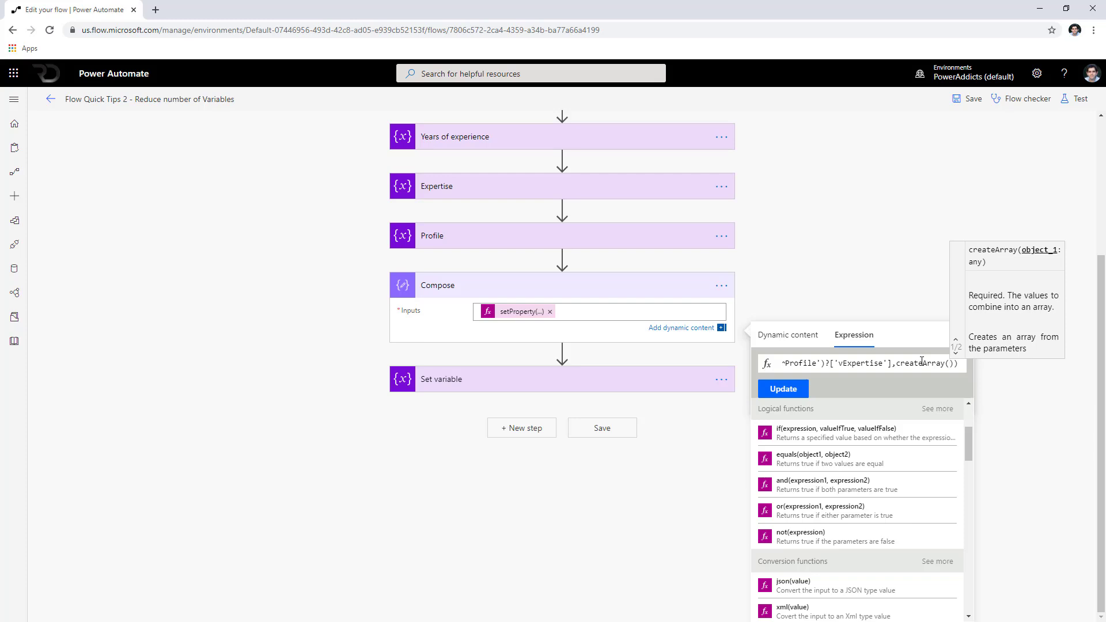
text('Power )
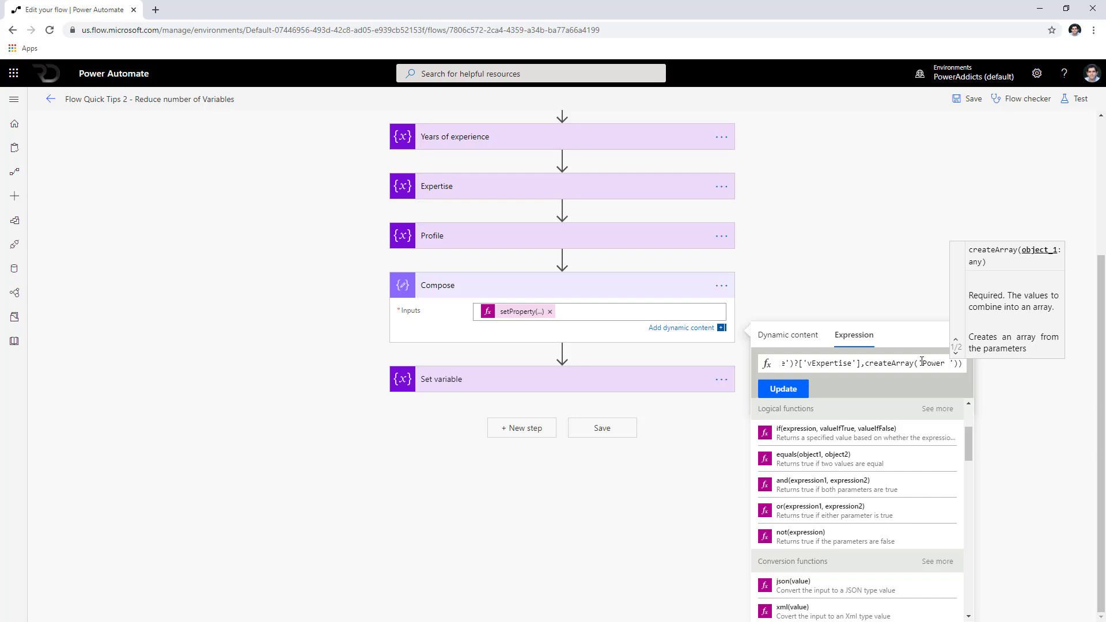
text(BI)
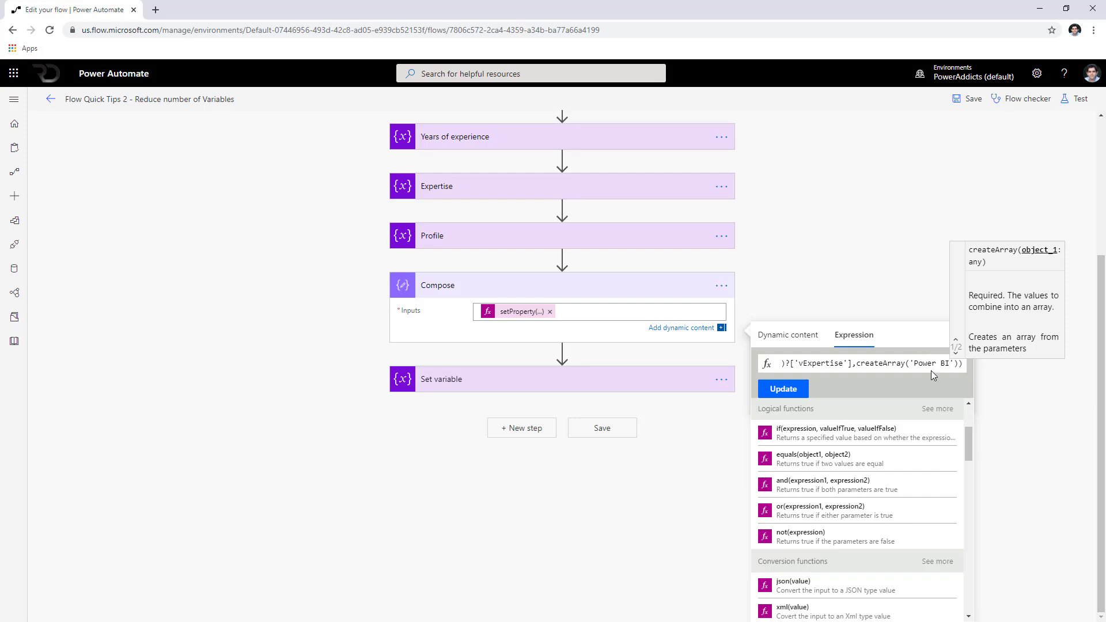
click(956, 366)
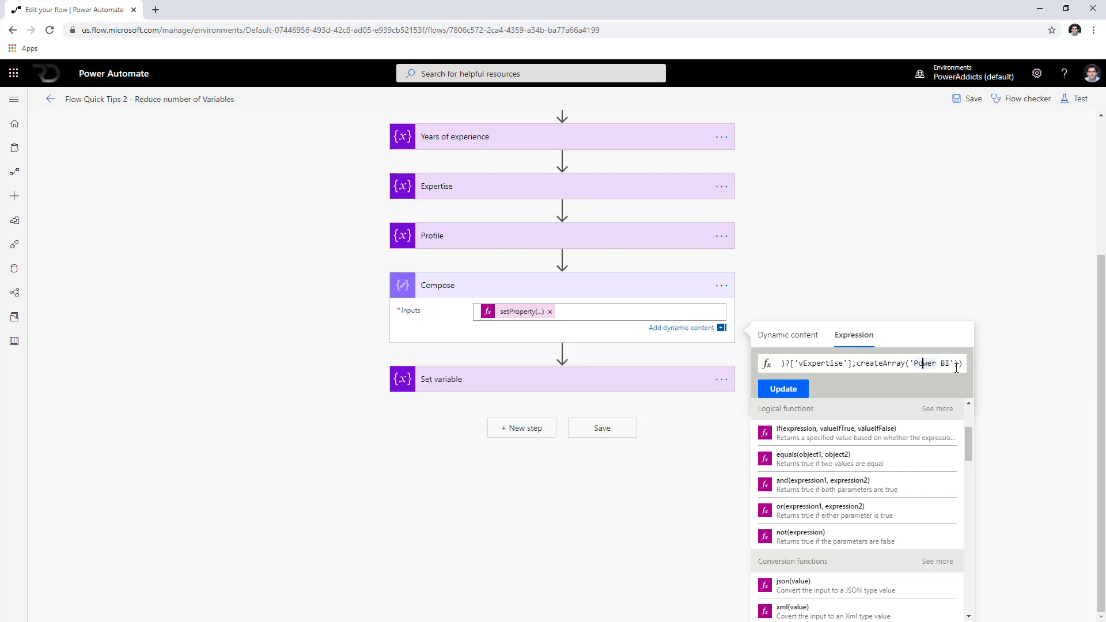
text()))
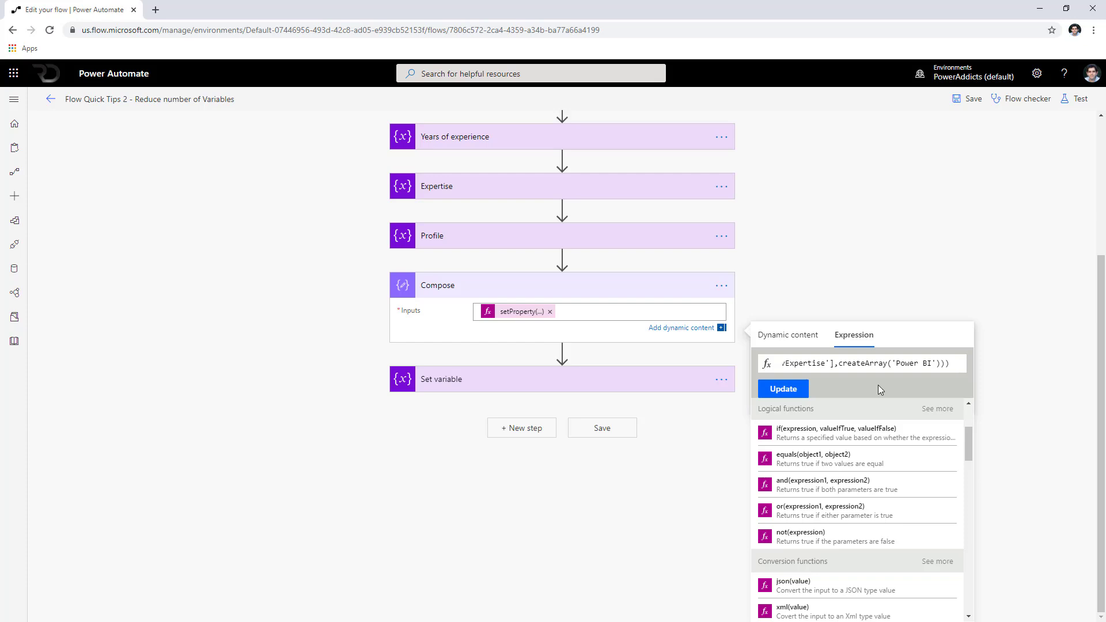
click(778, 393)
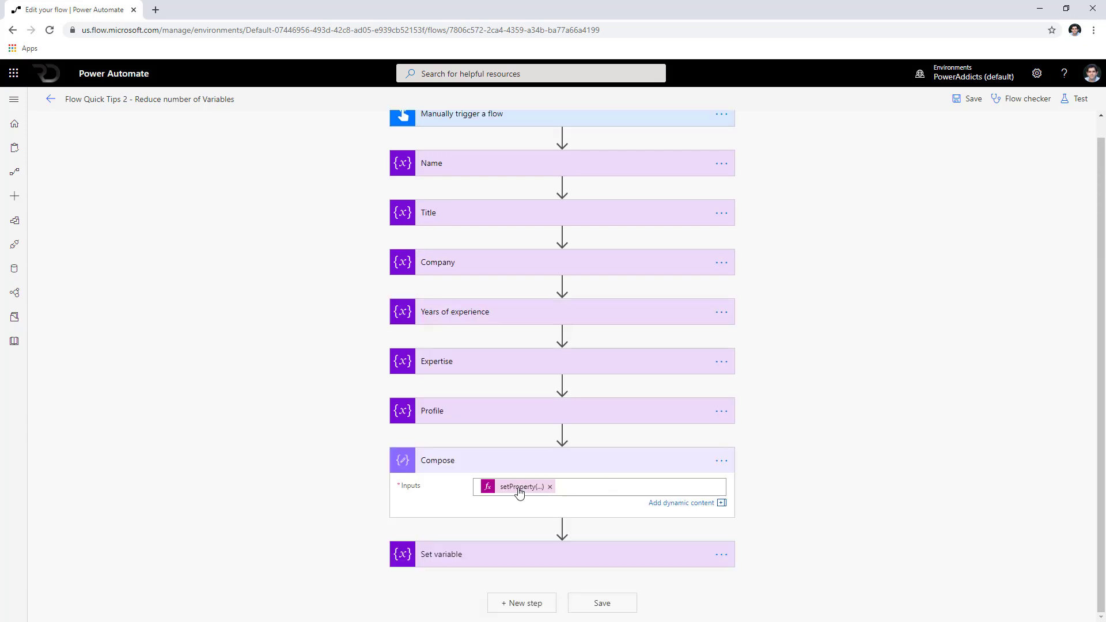
- Examine the vExpertise property, the union function and its first collection in Compose's code view
click(721, 461)
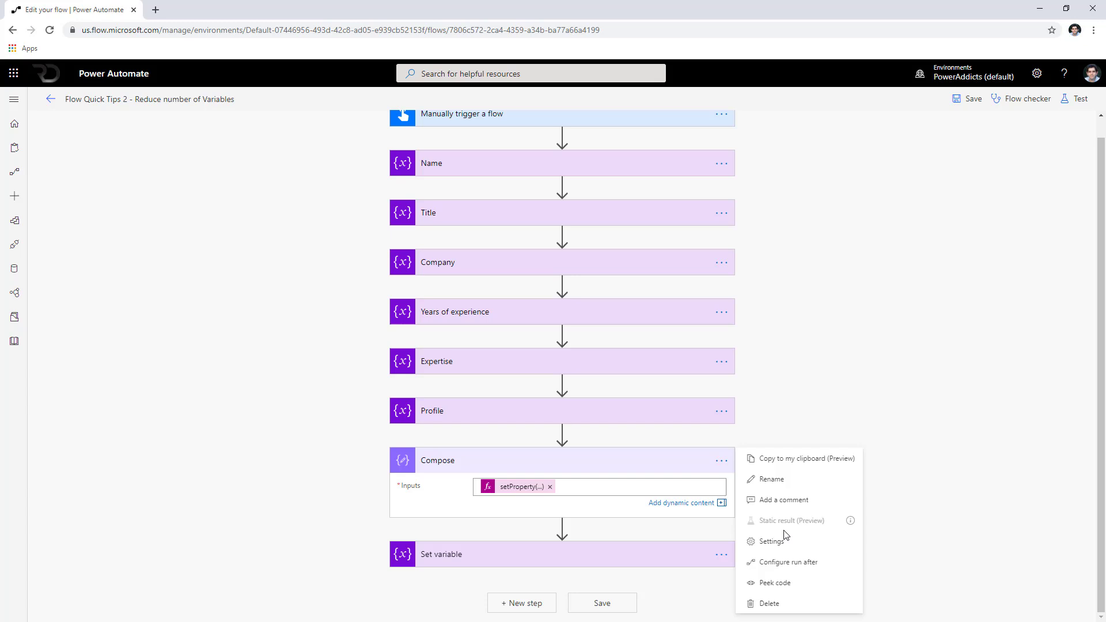
click(786, 581)
scroll(558, 514, down, 1)
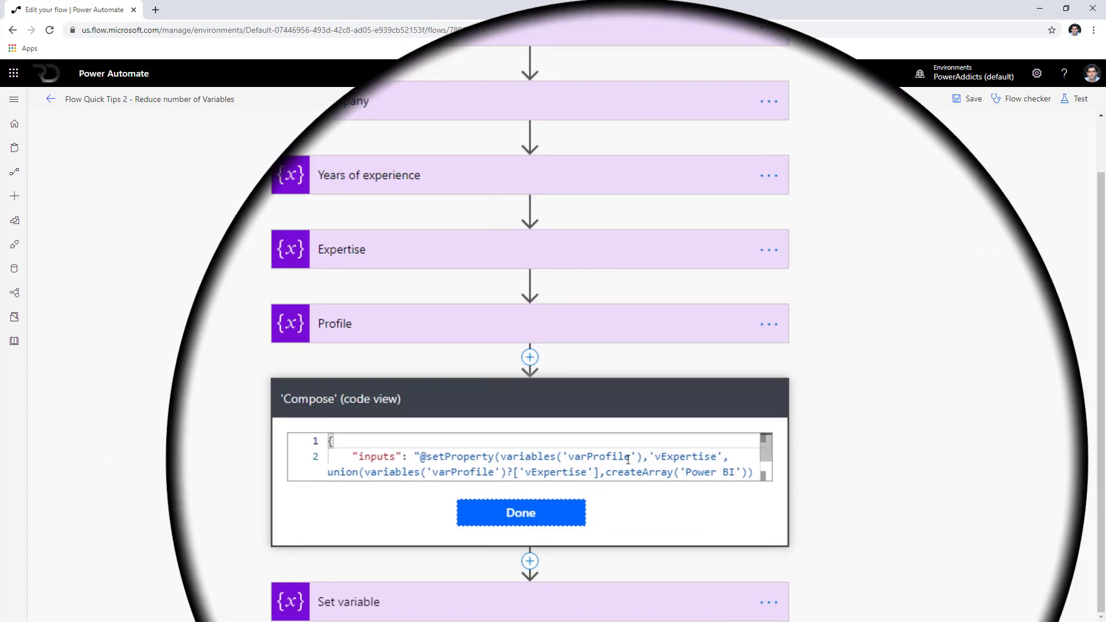
double_click(667, 456)
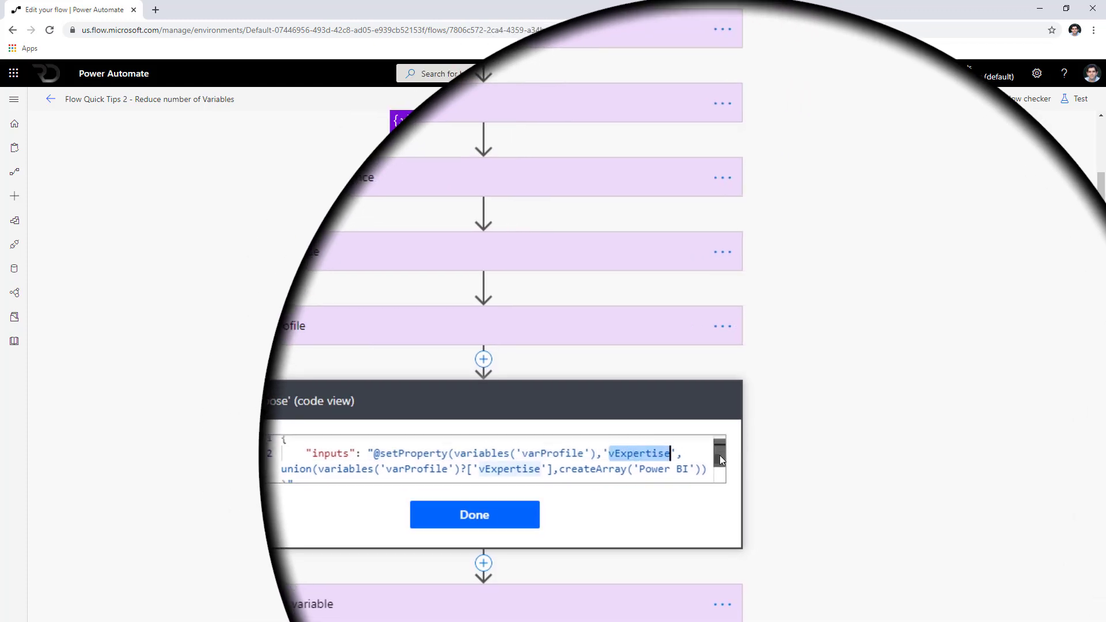
scroll(527, 471, down, 1)
click(527, 470)
double_click(371, 438)
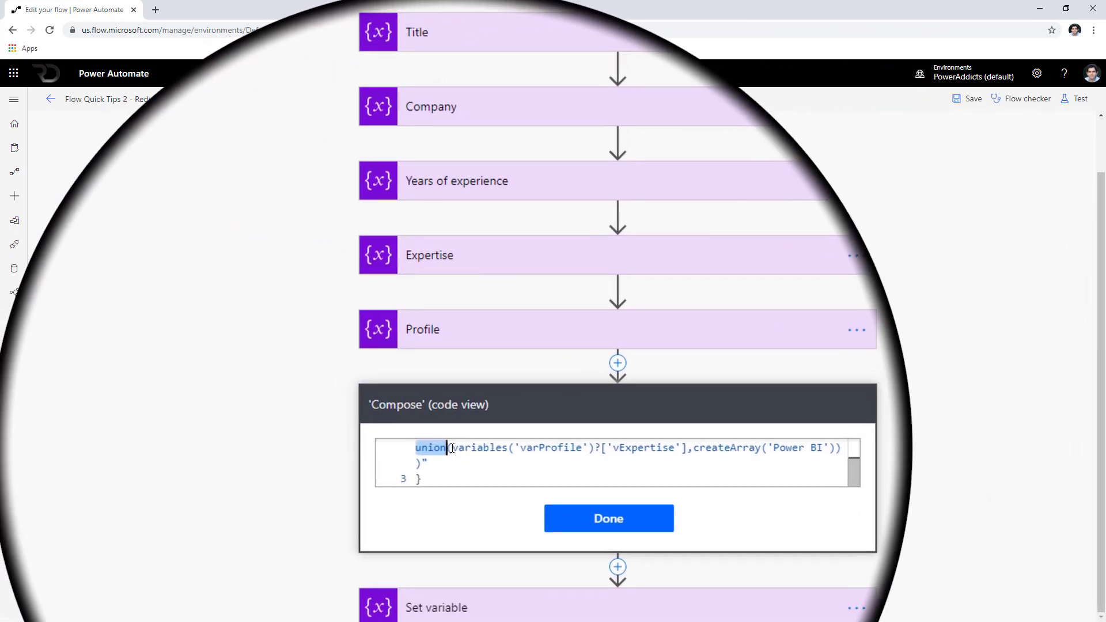
click(391, 438)
drag(453, 448, 696, 448)
drag(617, 448, 609, 448)
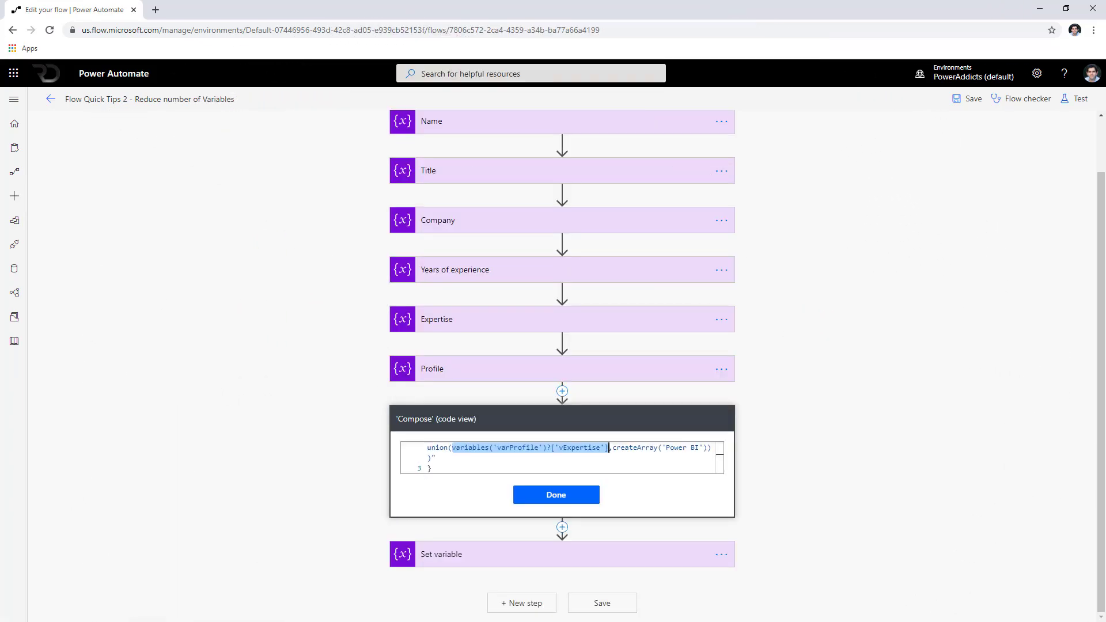
- Review the existing vExpertise items in a.json in Visual Studio Code, and return to the flow
key(alt+Tab)
drag(48, 104, 68, 176)
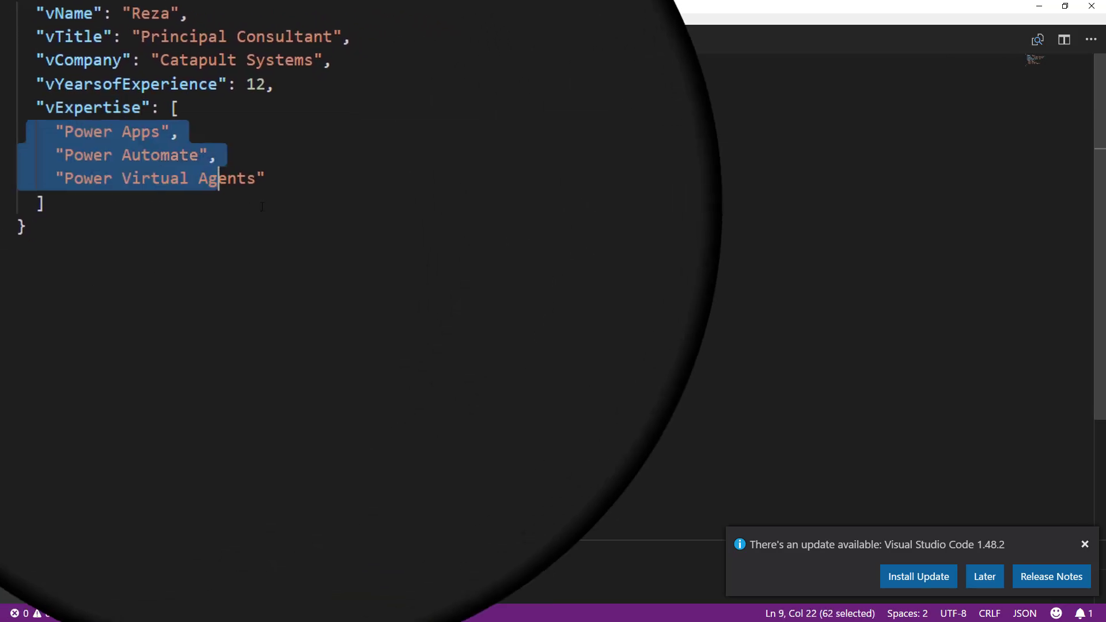
key(alt+Tab)
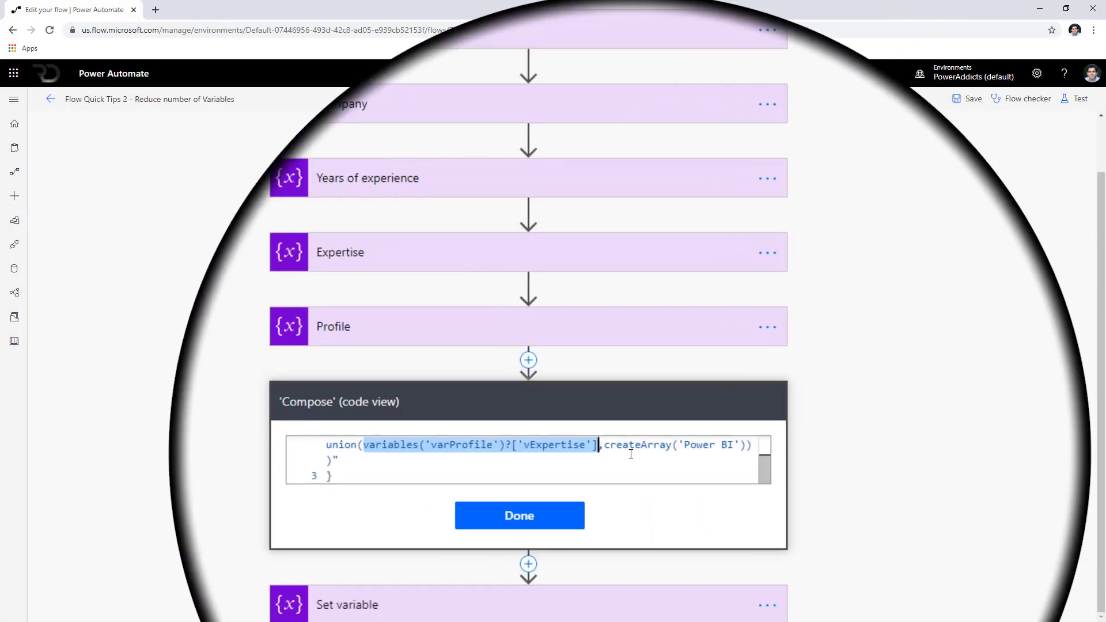
- Examine the createArray function and its 'Power BI' value in Compose's code view
double_click(630, 449)
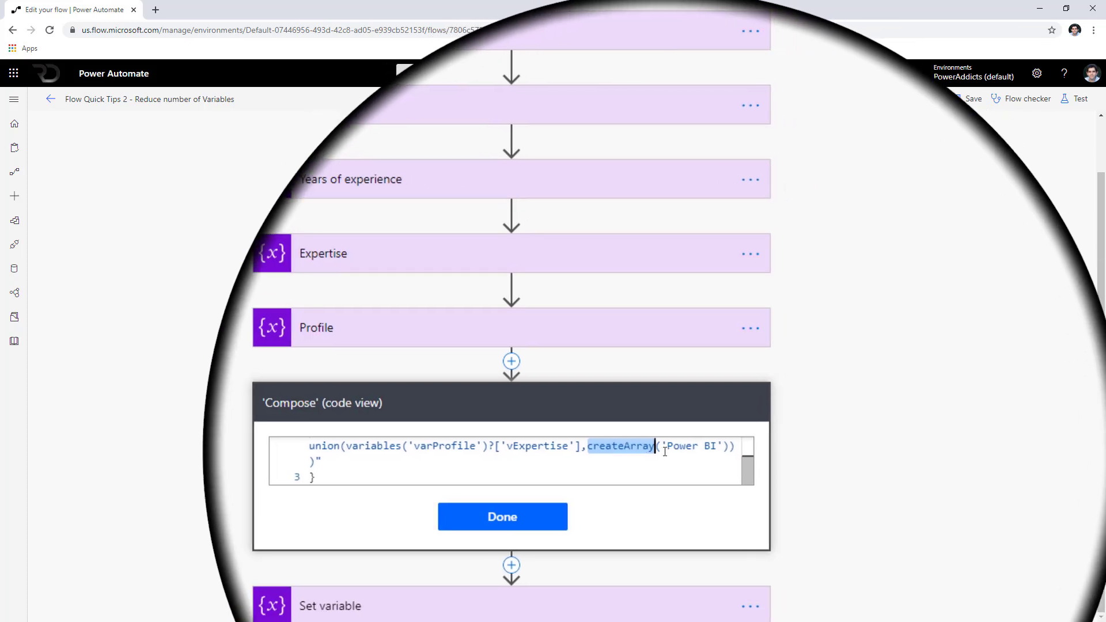
key(Right)
key(Right)
shift+click(704, 447)
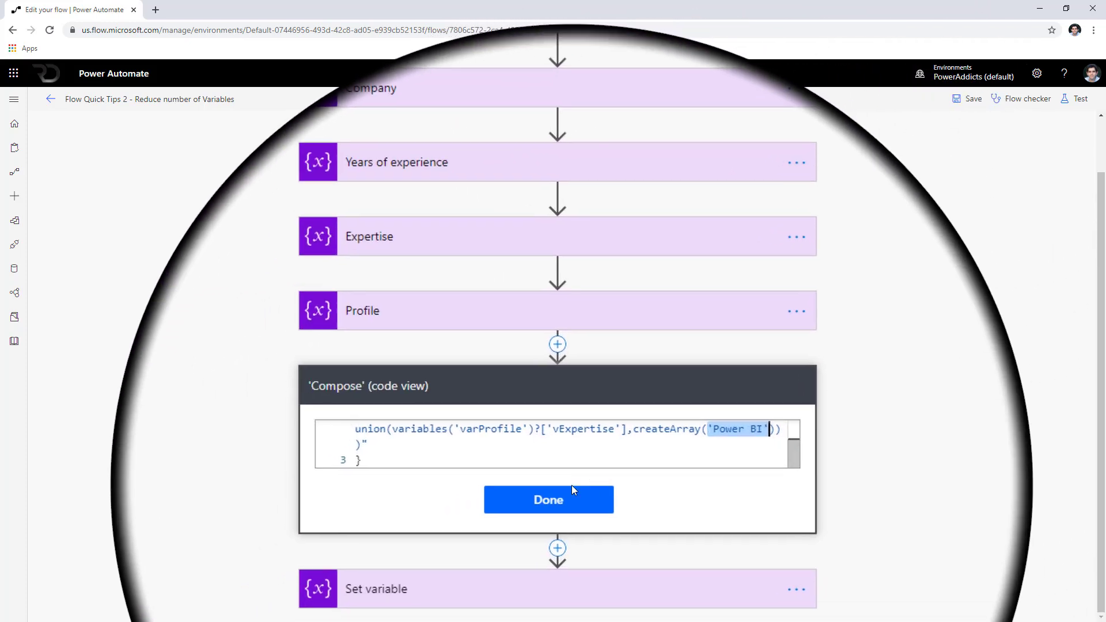
- Close Compose's code view, and save and test the flow with the union expression
key(Tab)
key(Return)
click(1075, 98)
click(951, 169)
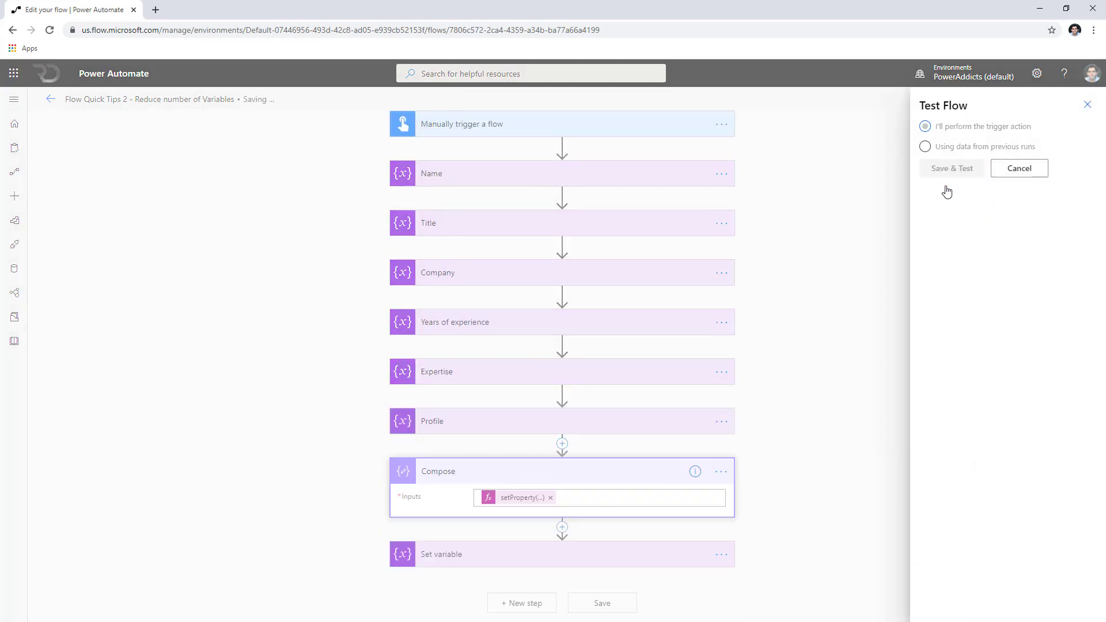
- Check the varProfile value and its vExpertise array in the Set variable results of the test run
click(486, 553)
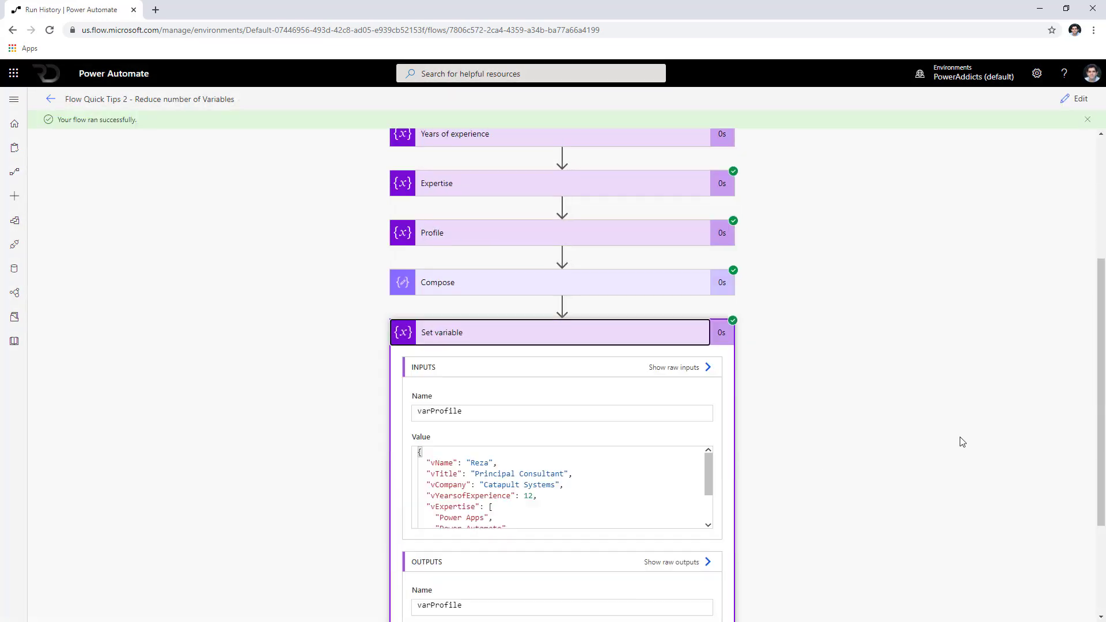
scroll(541, 211, down, 8)
scroll(484, 230, up, 2)
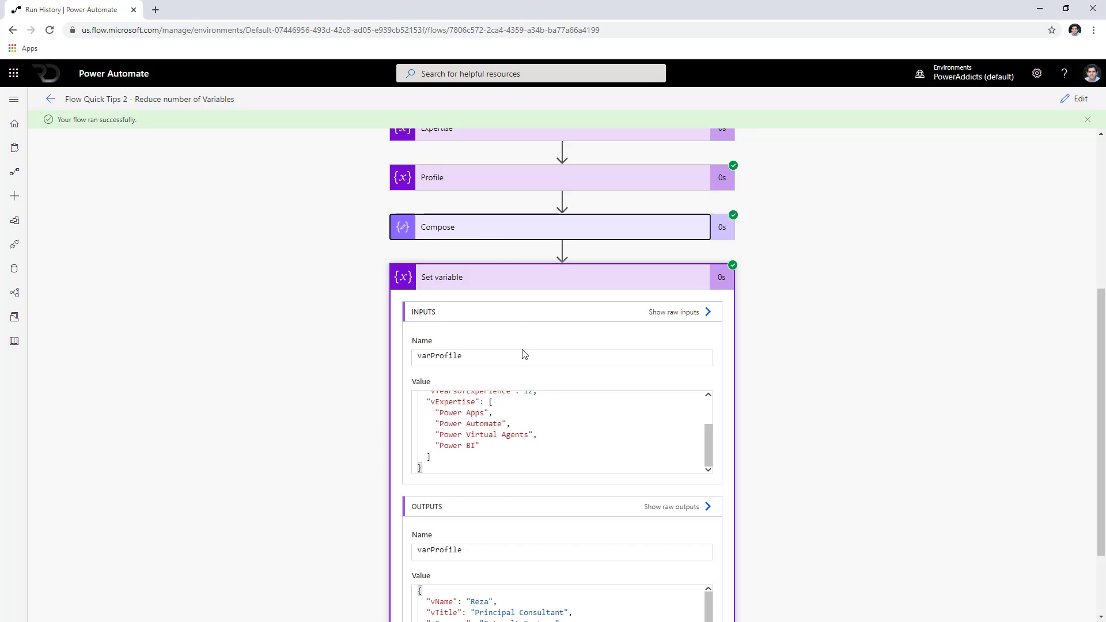
- Examine the vExpertise array and its last item in Compose's run outputs
click(488, 227)
scroll(498, 487, down, 1)
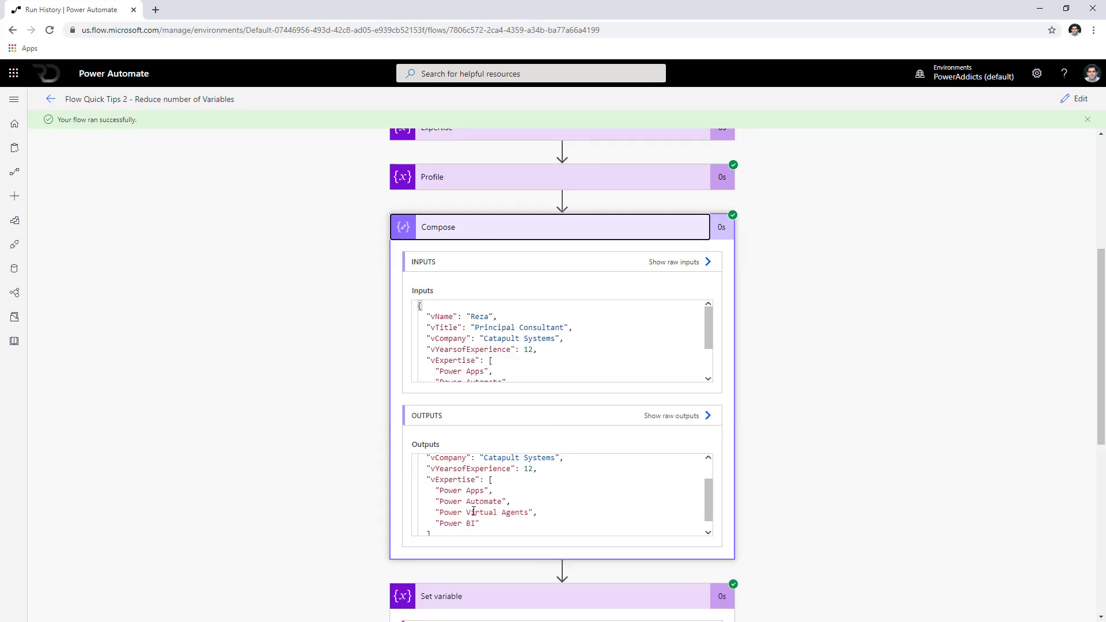
drag(431, 493, 518, 523)
click(518, 521)
drag(428, 521, 545, 522)
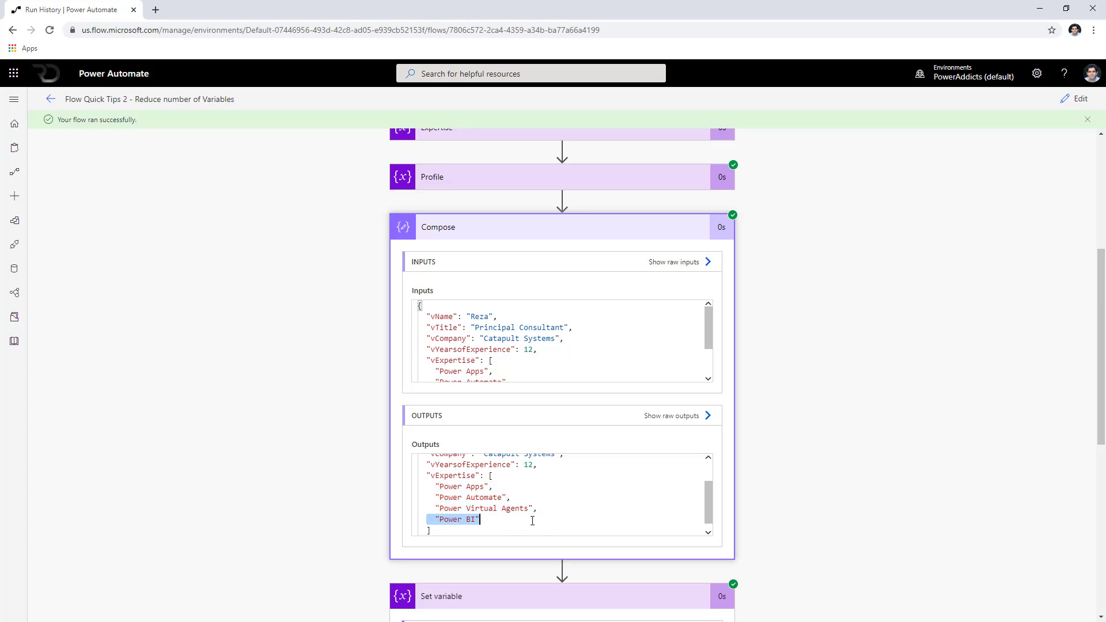
double_click(467, 476)
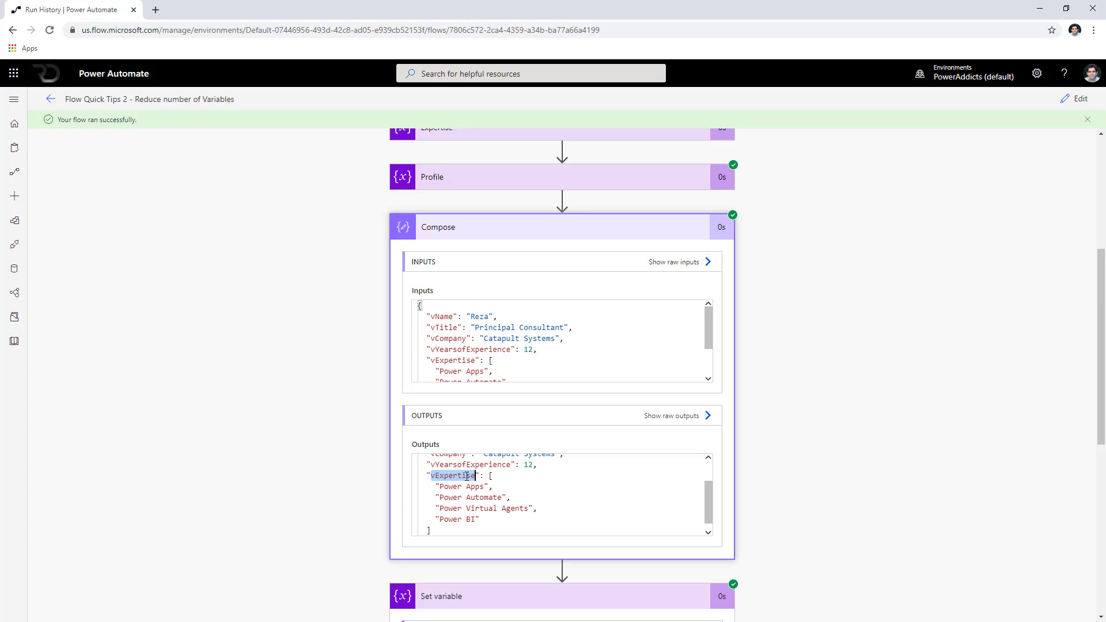
click(755, 437)
scroll(734, 361, up, 5)
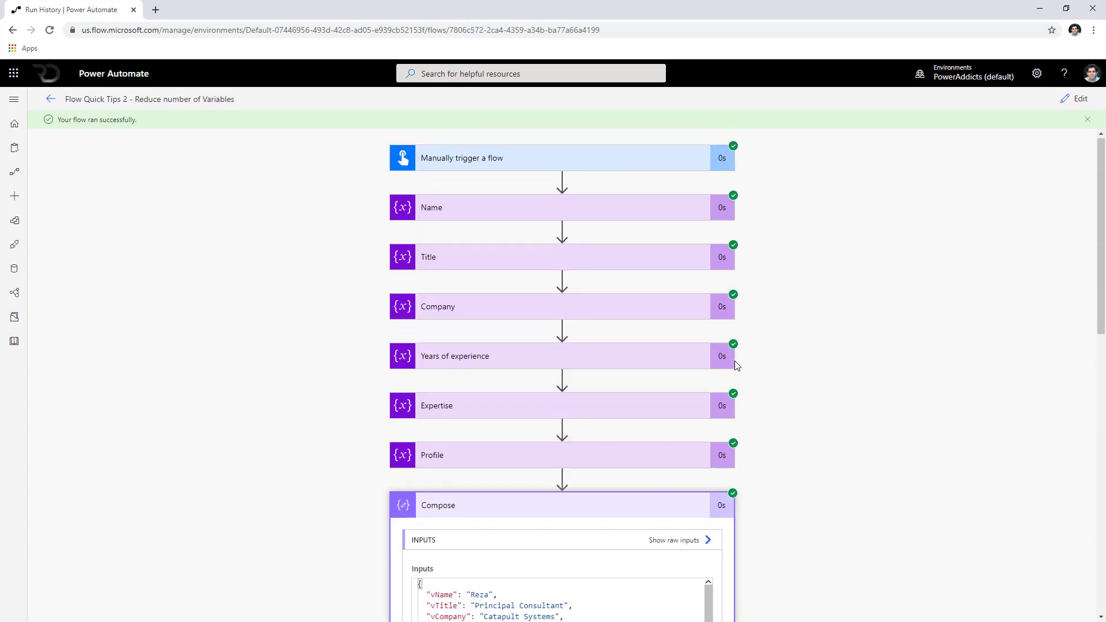
scroll(548, 351, down, 6)
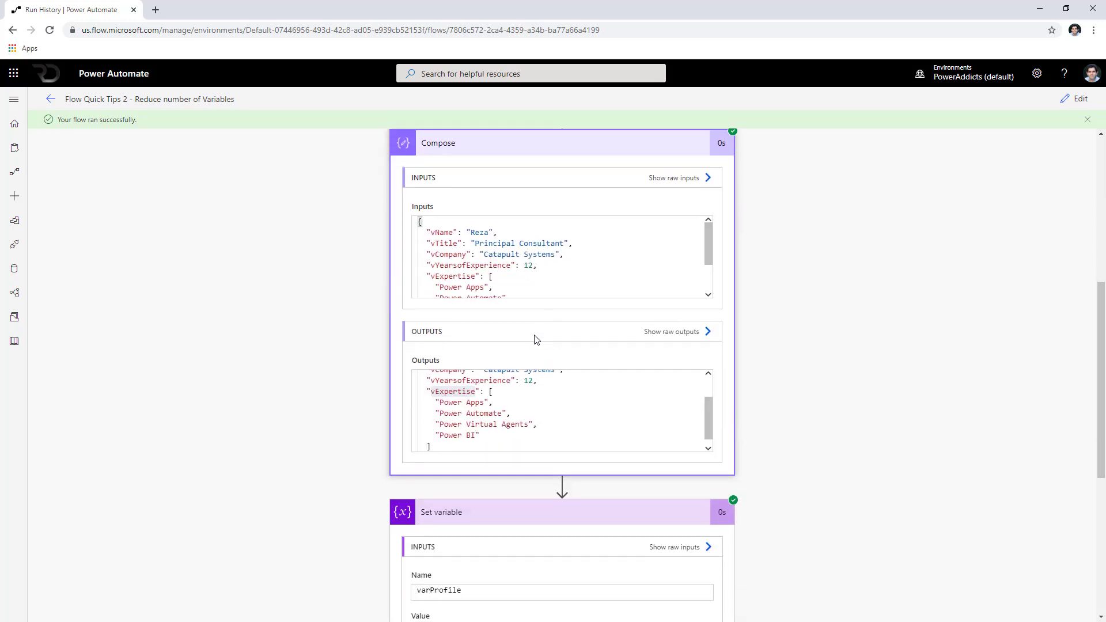
scroll(538, 339, up, 3)
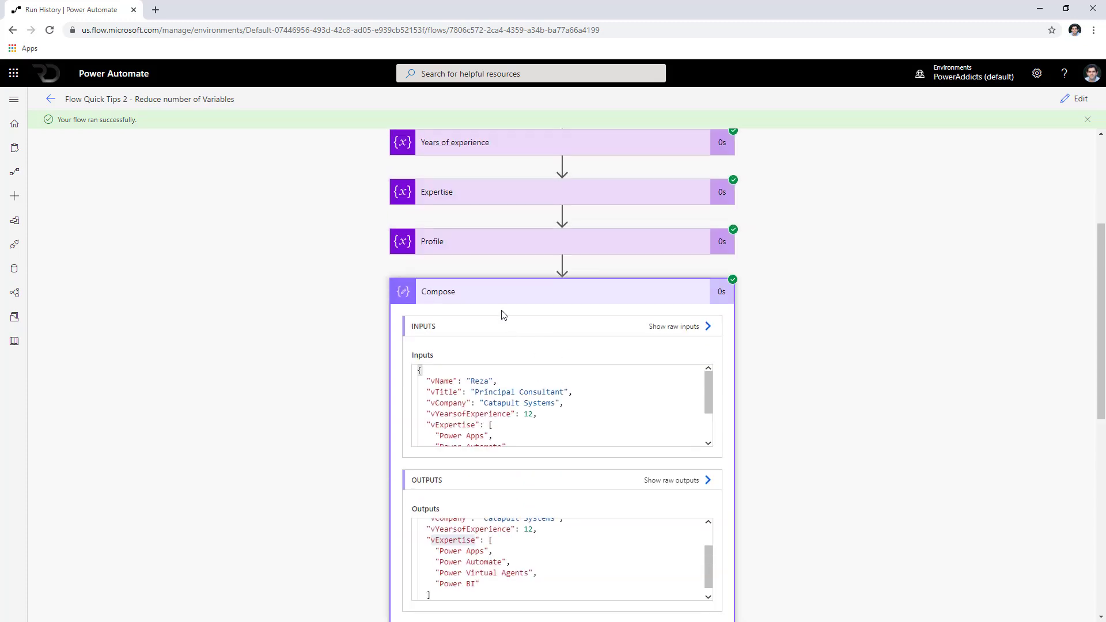